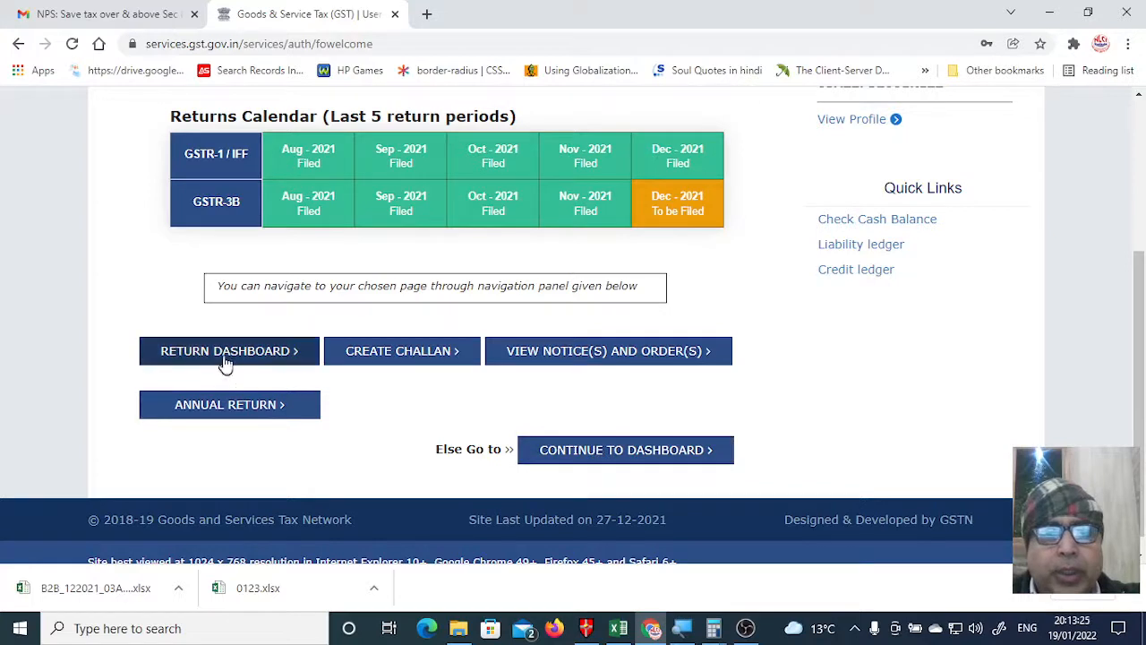
Step: Go to the main dashboard to see ledger balances showing 631 credit each in CGST and SGST
left_click(226, 358)
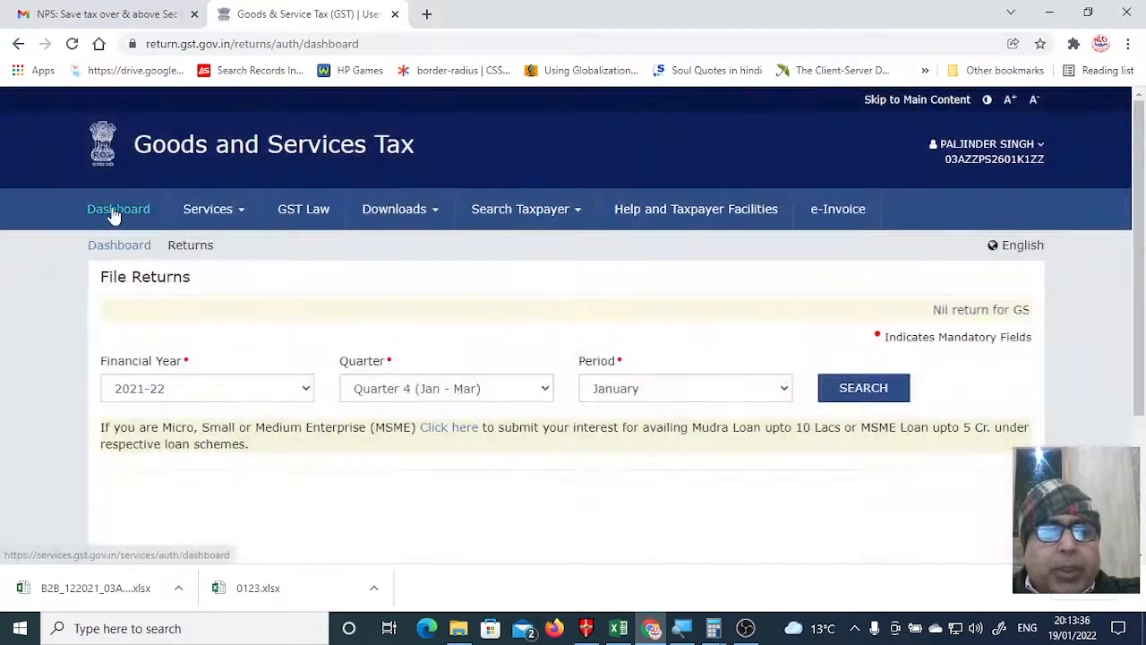
left_click(112, 210)
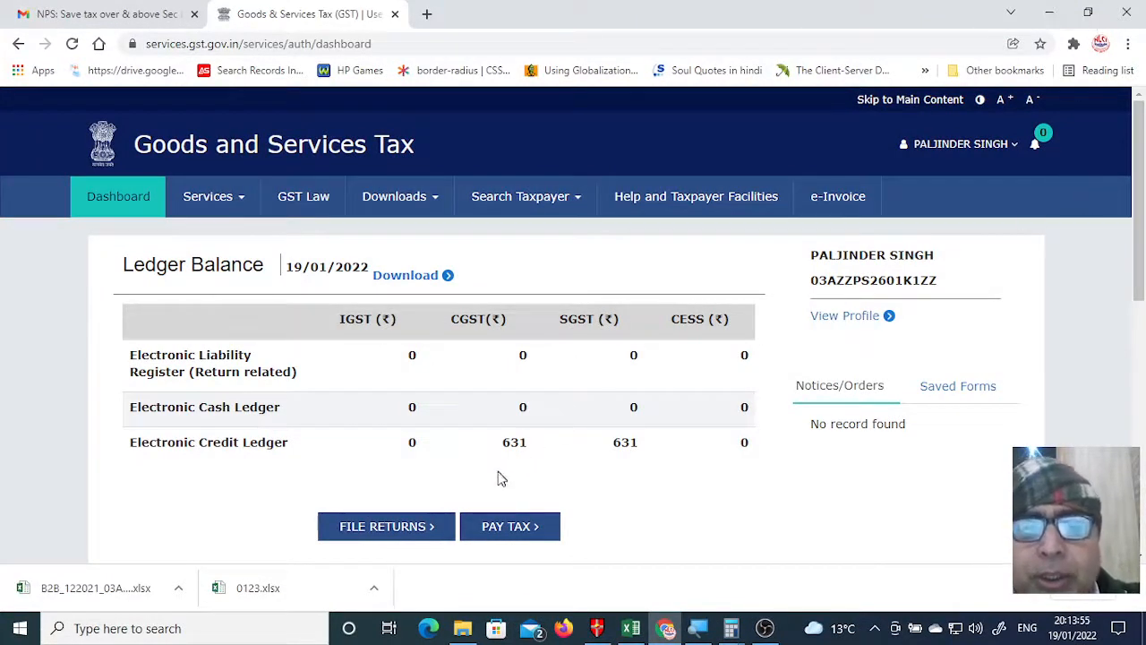
double_click(530, 452)
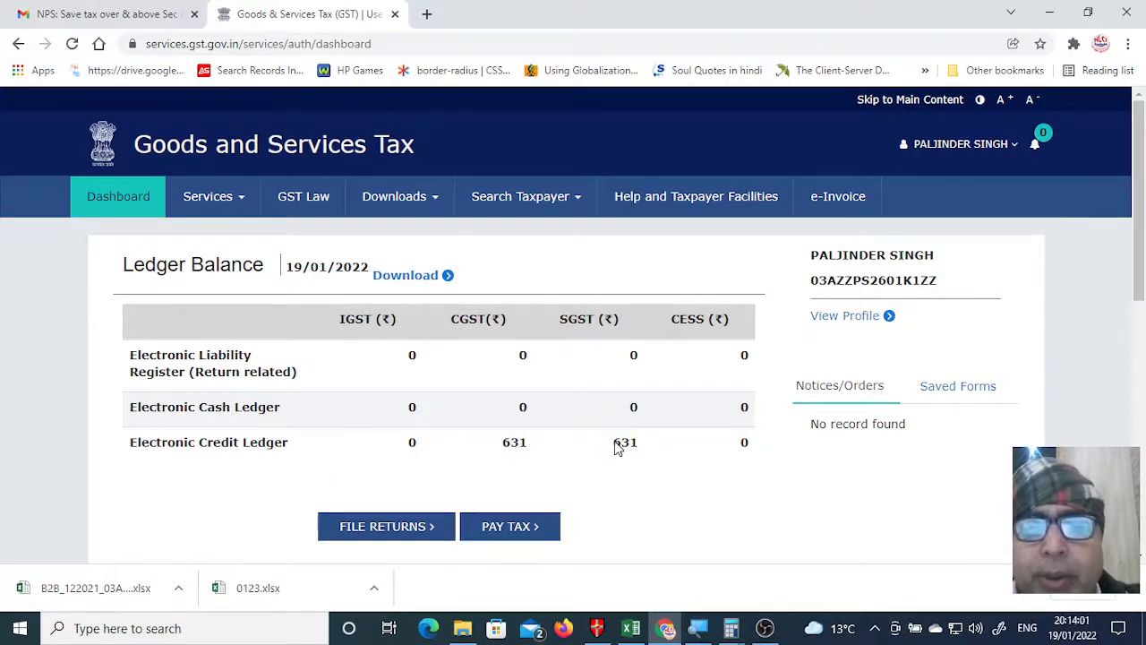
double_click(625, 448)
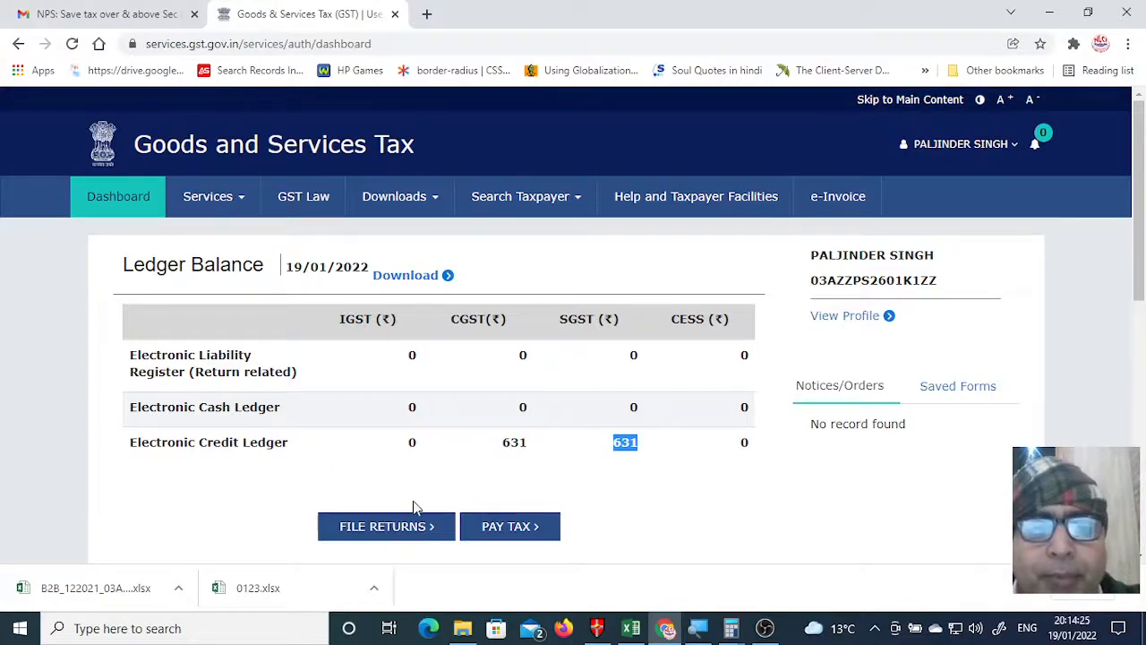
Step: Search File Returns for 2021-22, Quarter 3 (Oct - Dec), December
left_click(383, 528)
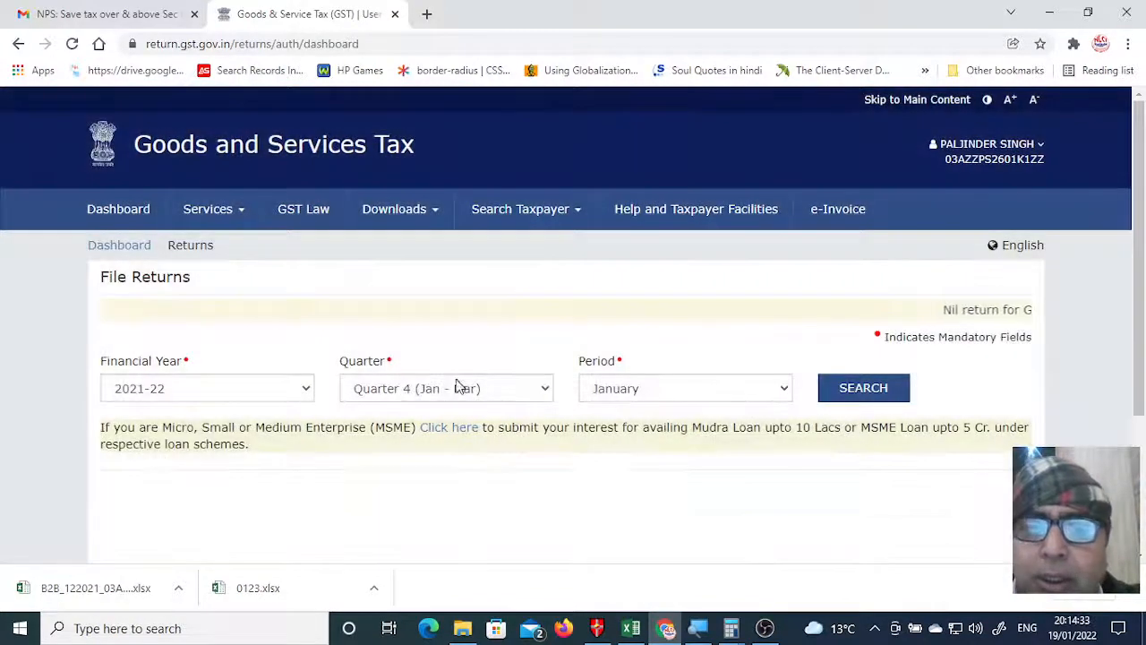
left_click(450, 389)
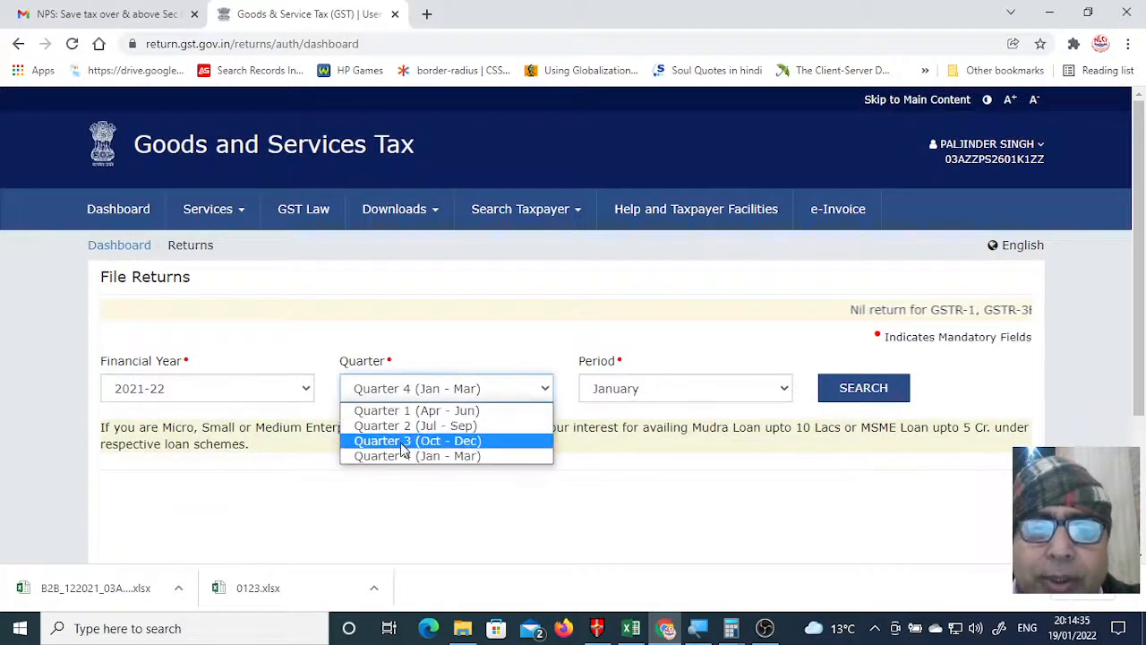
left_click(400, 442)
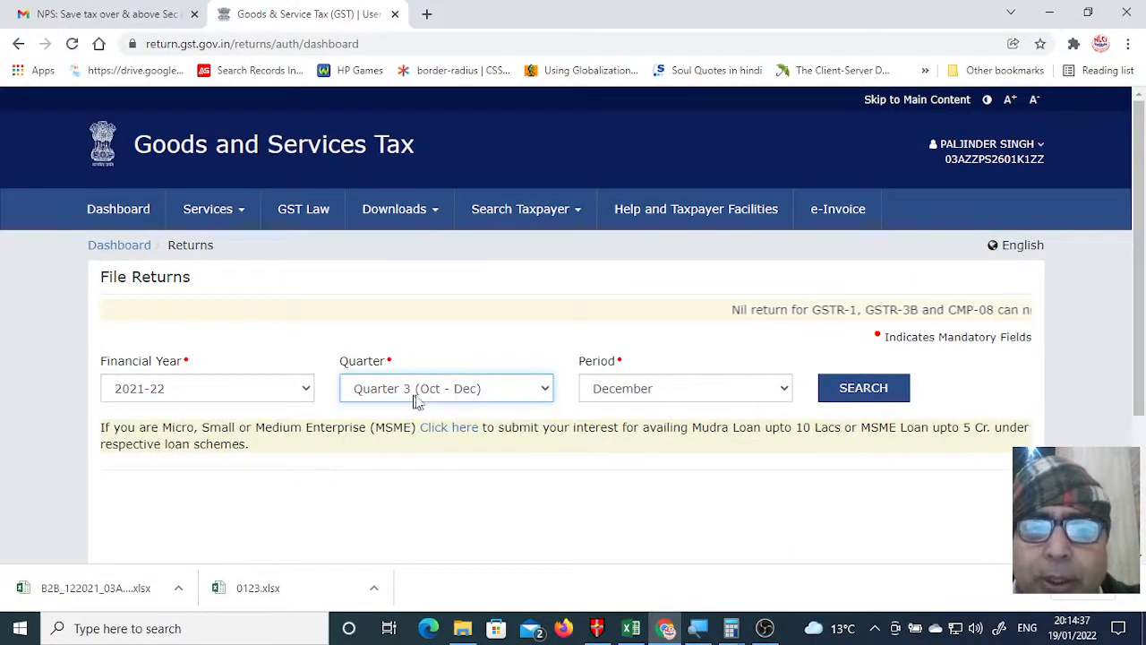
left_click(873, 391)
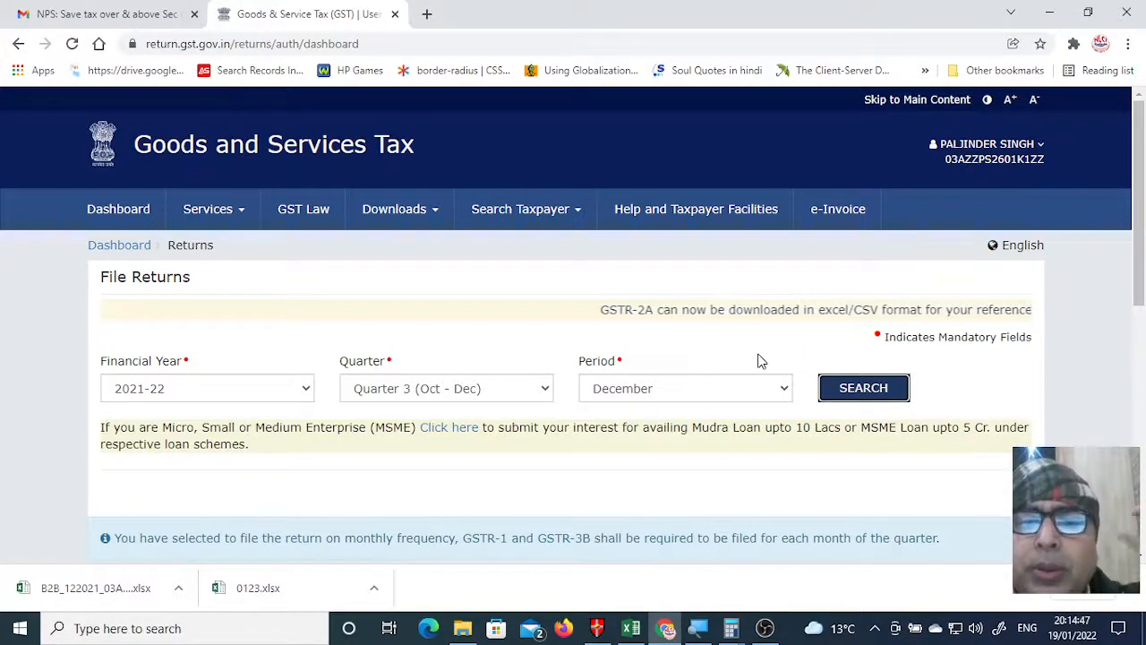
scroll(421, 488, "down", 3)
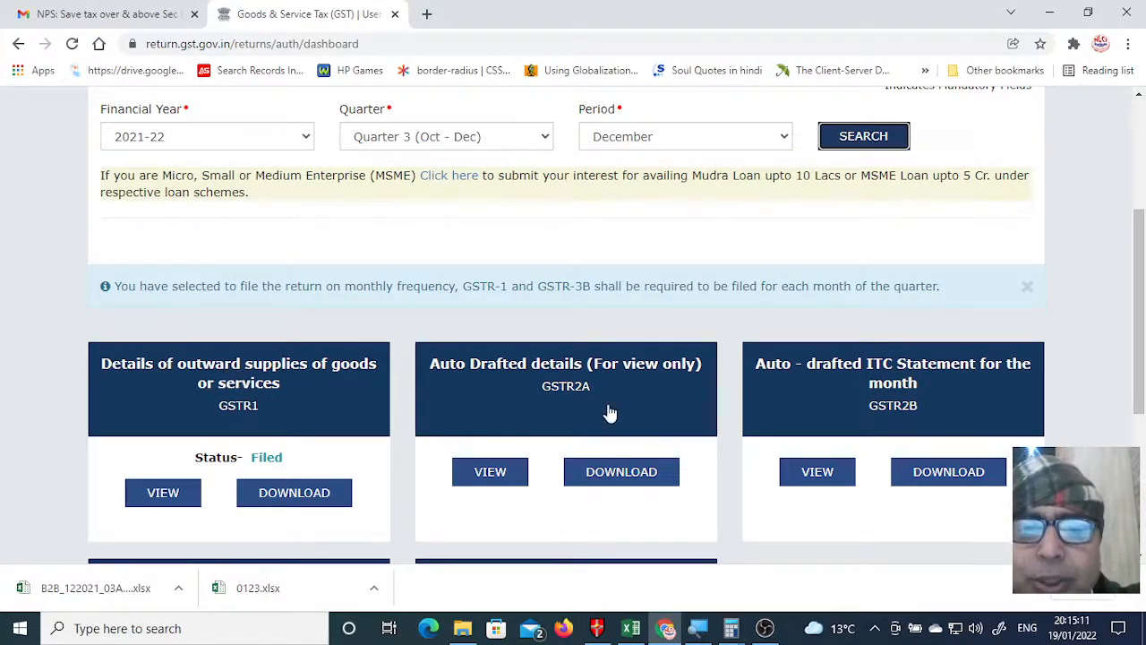
scroll(608, 409, "down", 2)
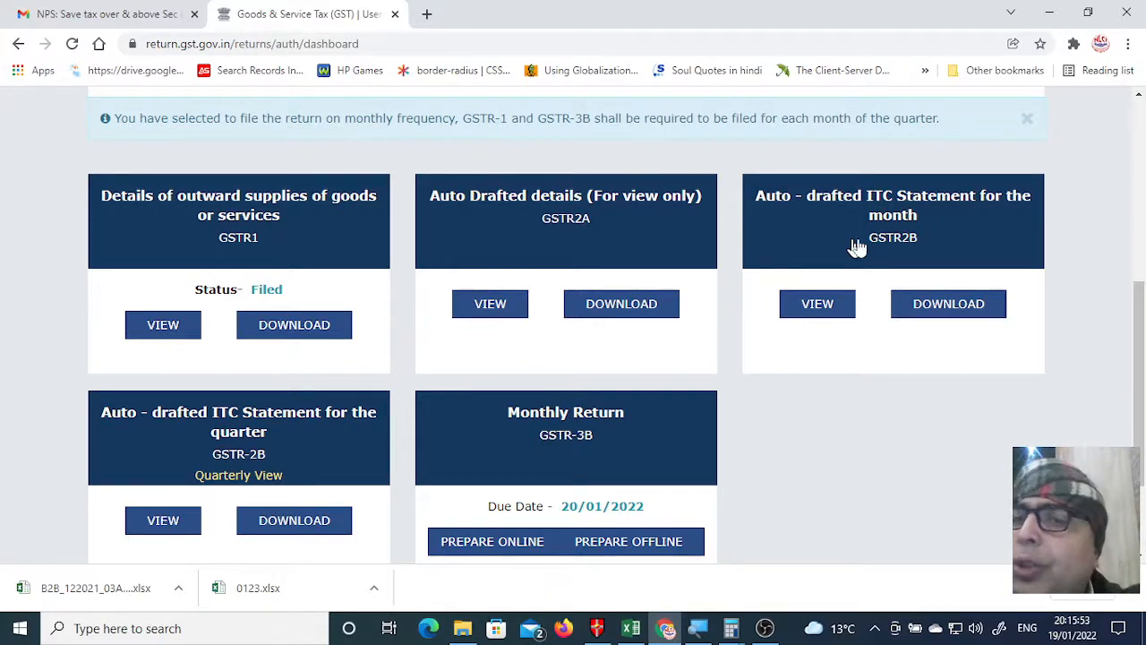
Step: View the December GSTR-2B summary and check the 187.80 Central and State/UT Tax ITC
left_click(820, 307)
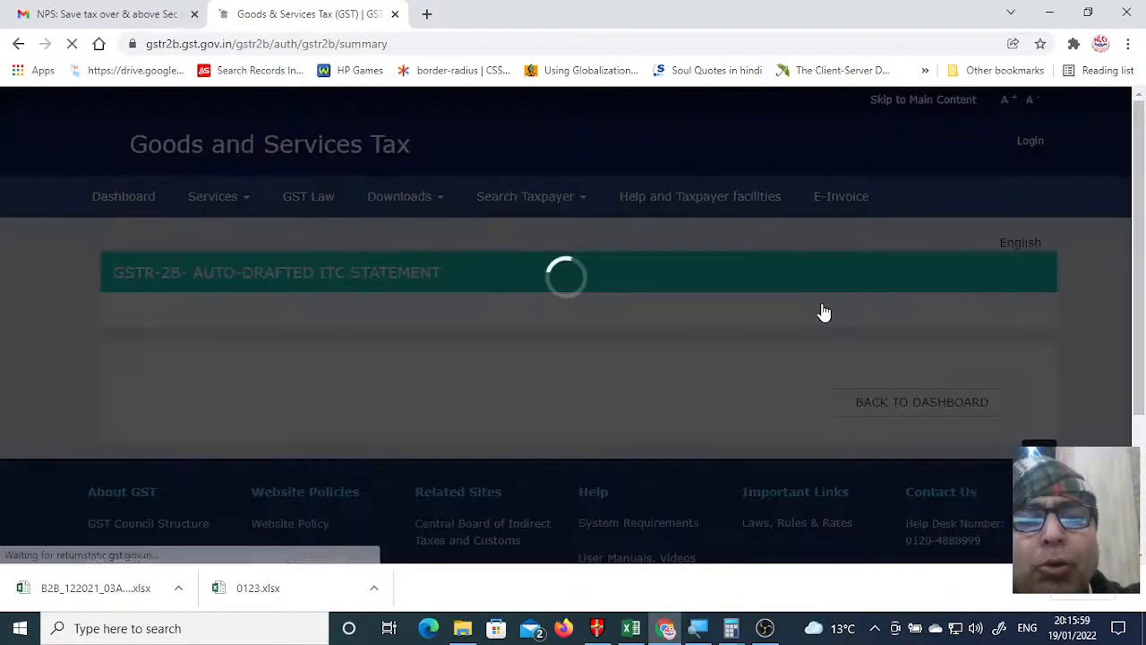
scroll(533, 323, "down", 3)
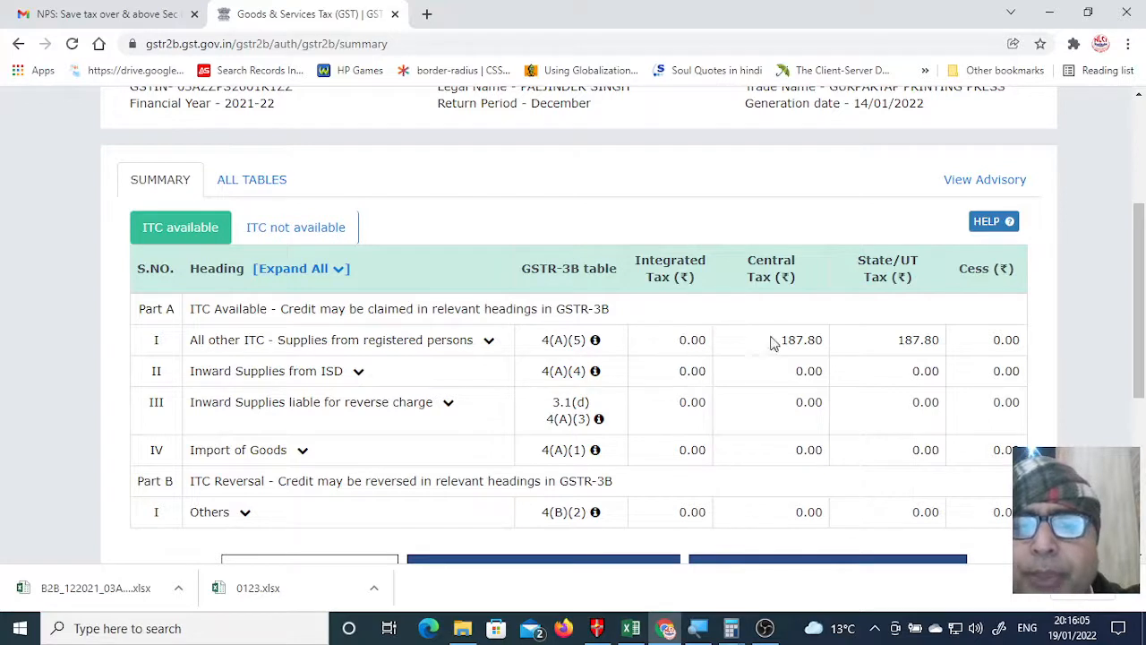
left_click_drag(778, 348, 823, 345)
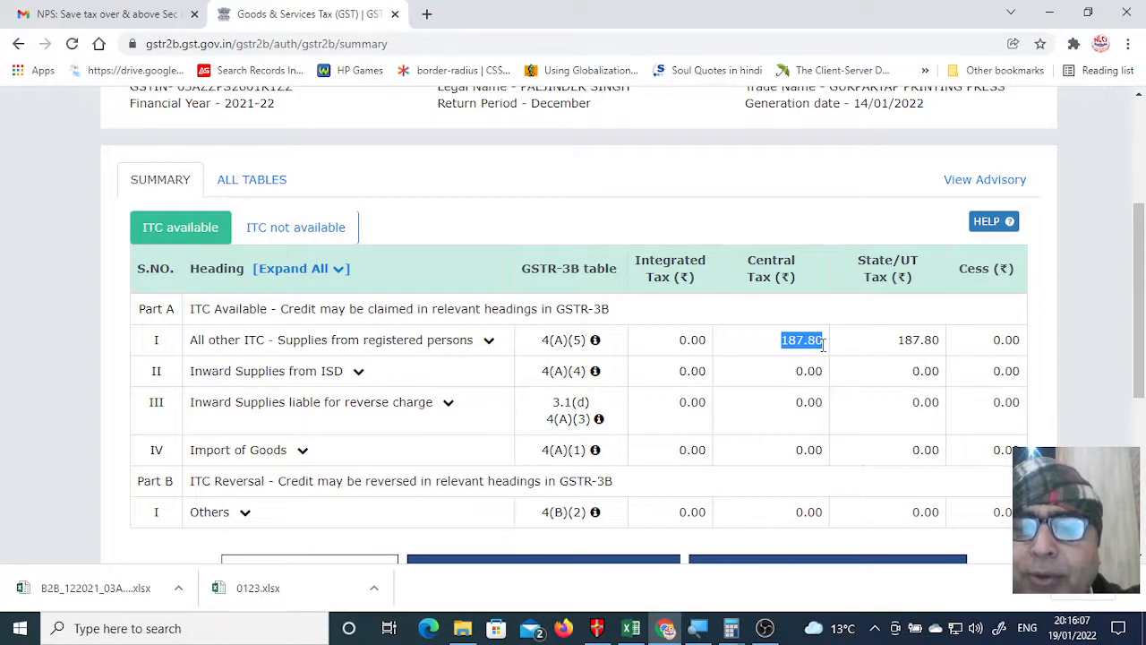
left_click_drag(893, 341, 943, 342)
left_click(881, 344)
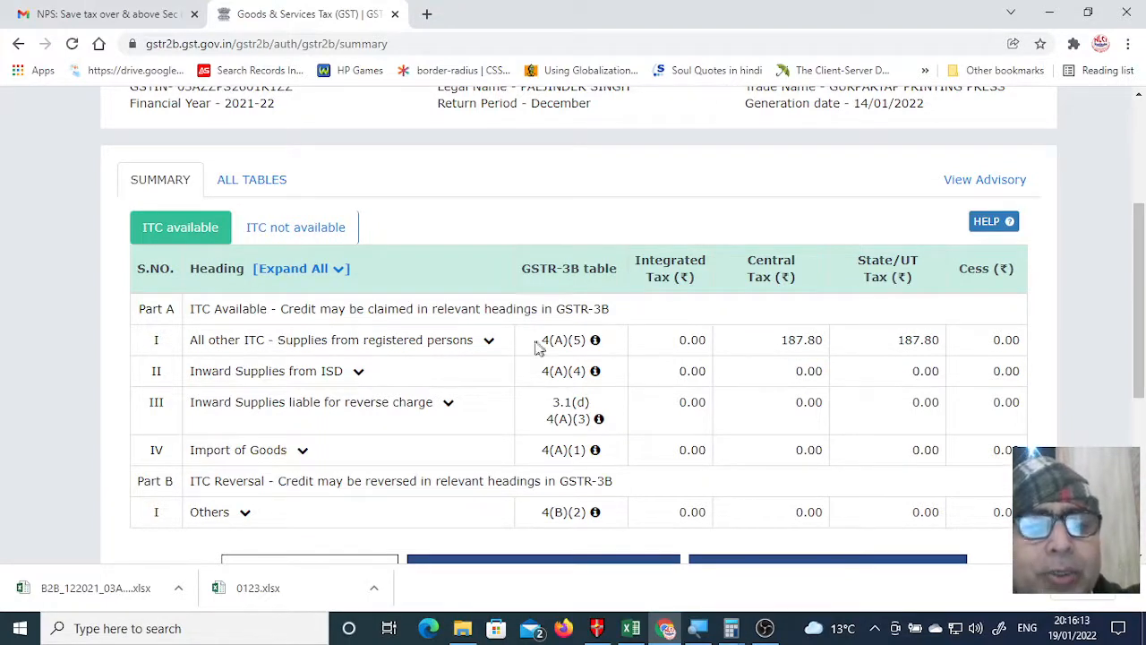
Step: Expand the All other ITC row to show the B2B invoices Central Tax amount
left_click(488, 343)
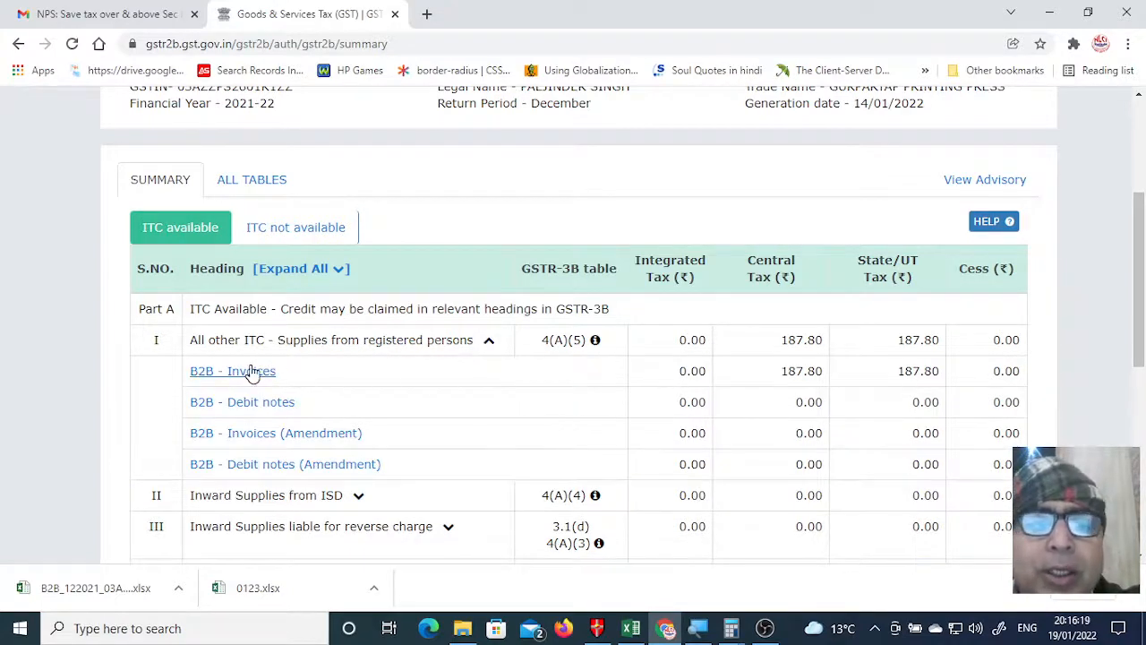
left_click_drag(772, 379, 820, 376)
left_click(776, 376)
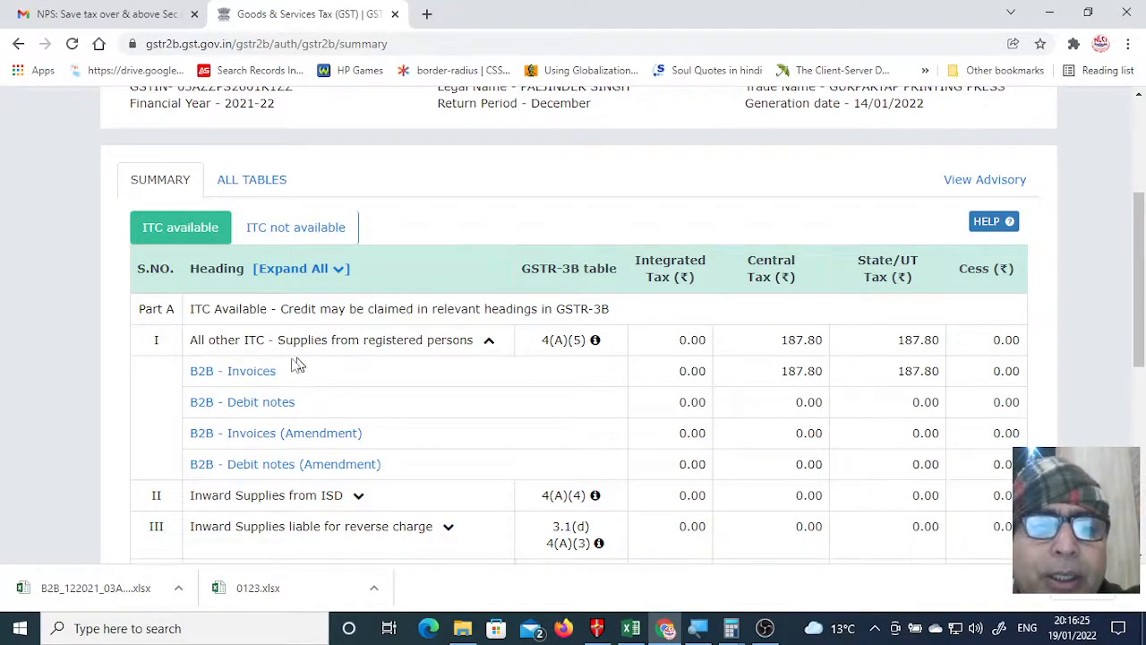
left_click(238, 380)
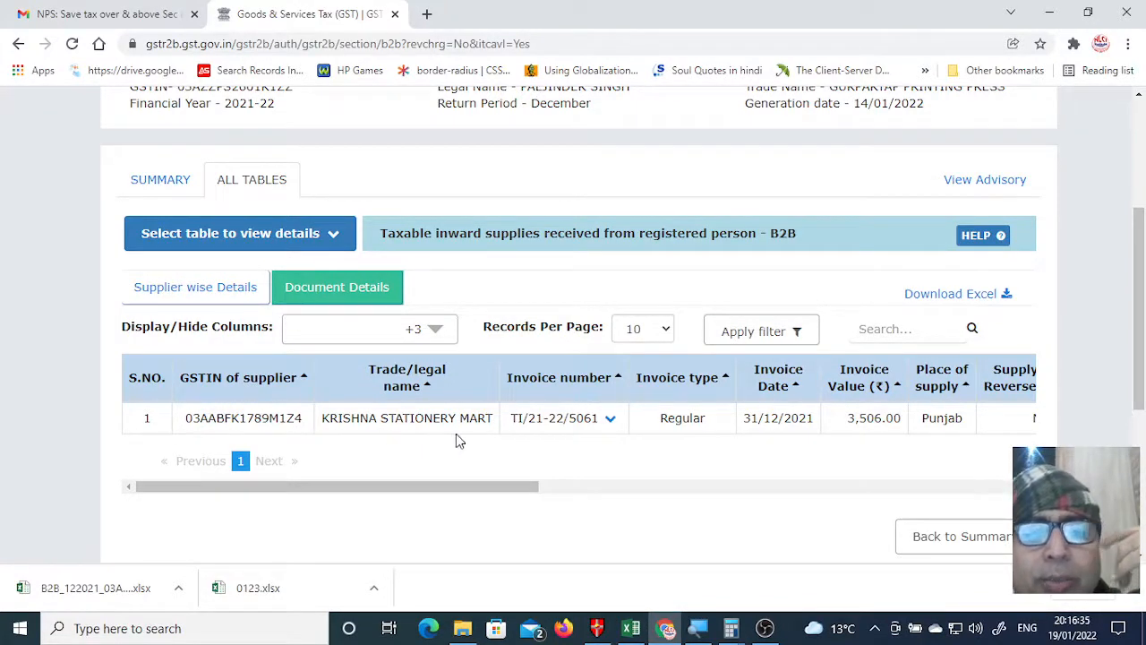
left_click(611, 421)
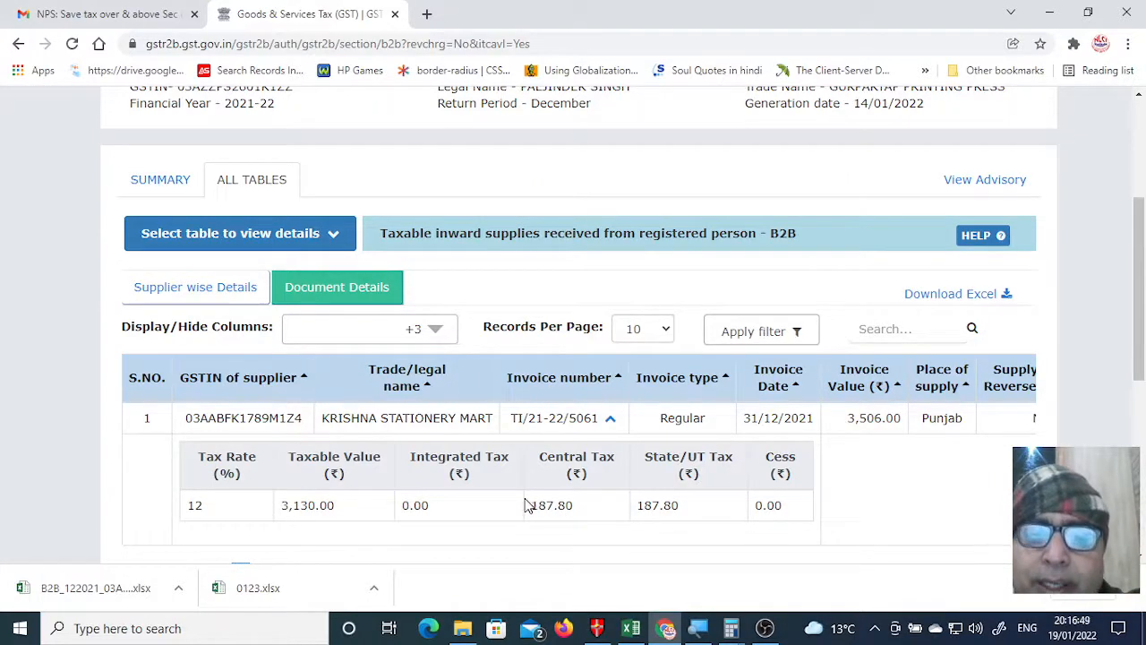
left_click_drag(528, 507, 671, 509)
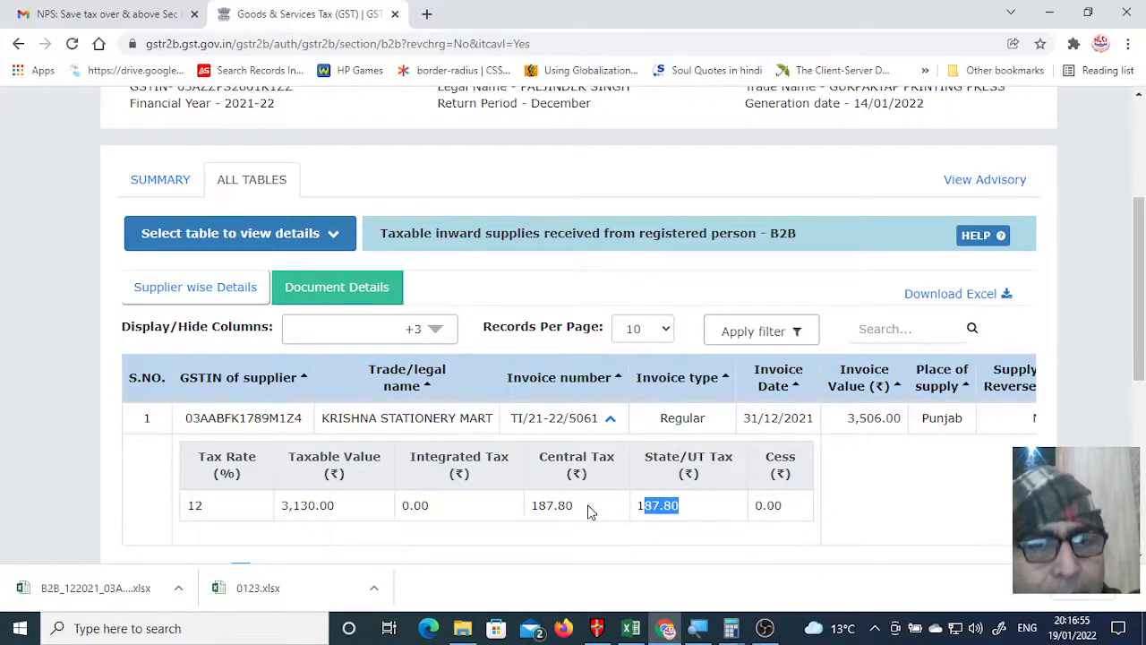
left_click(154, 184)
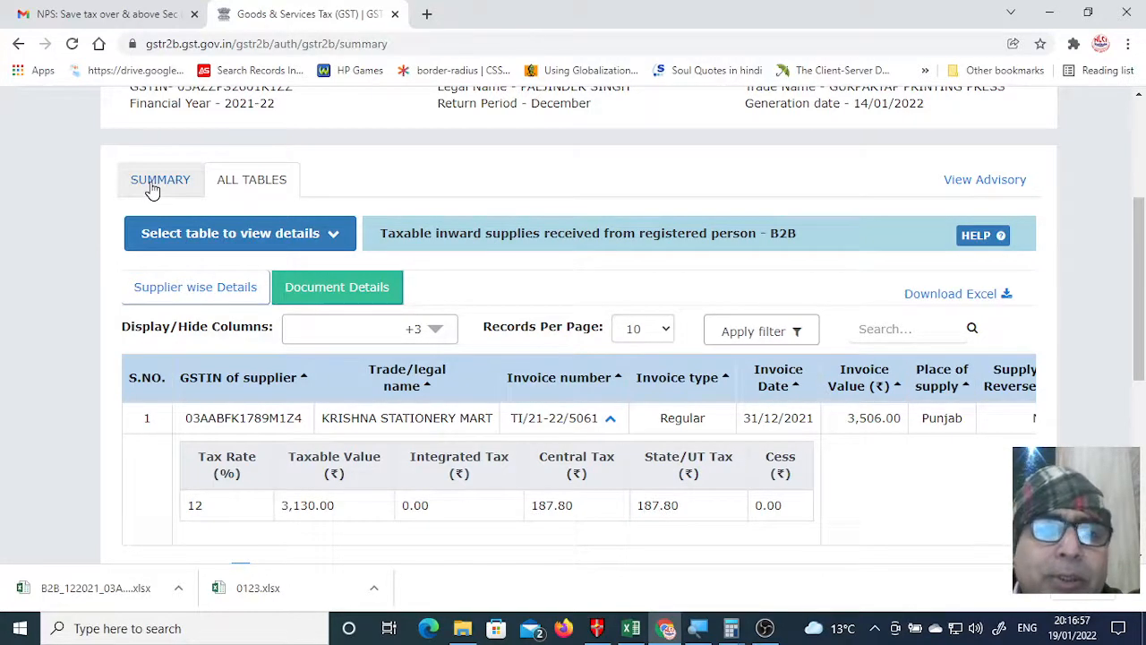
scroll(618, 340, "down", 4)
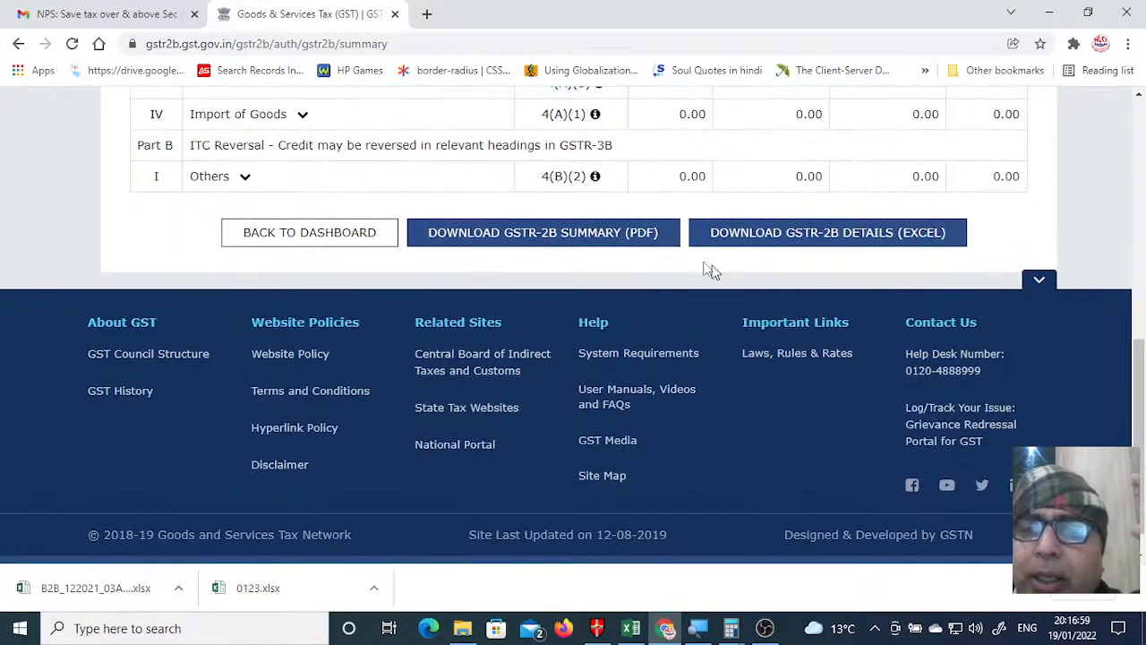
Step: Go back to File Returns and select Quarter 3 (Oct - Dec) for 2021-22
left_click(302, 235)
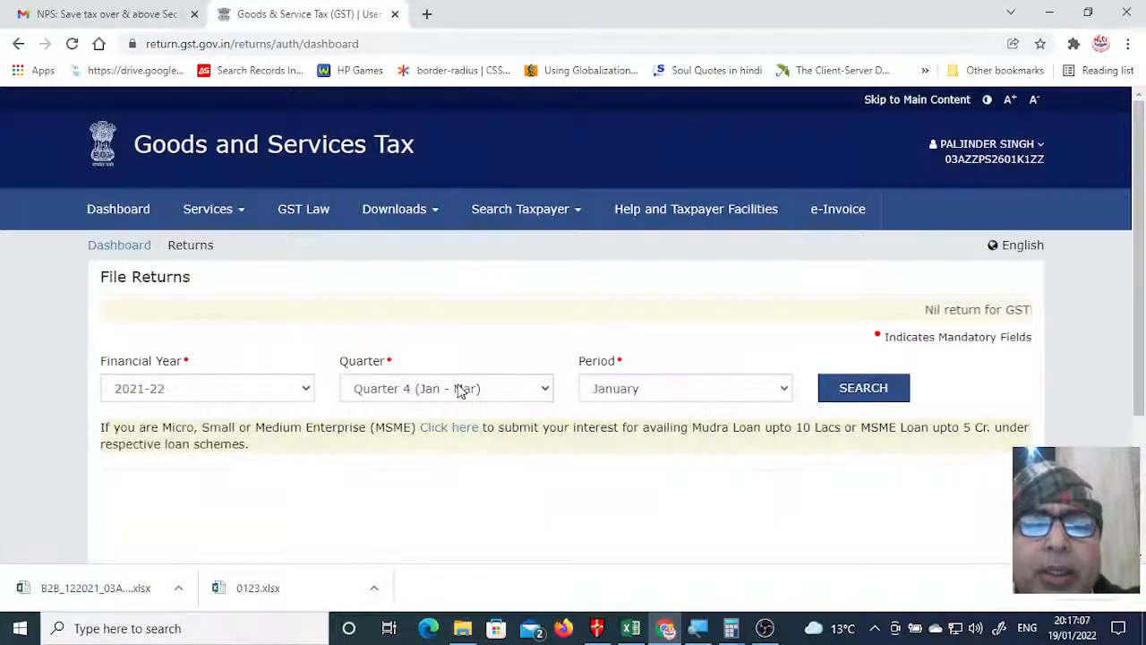
left_click(459, 389)
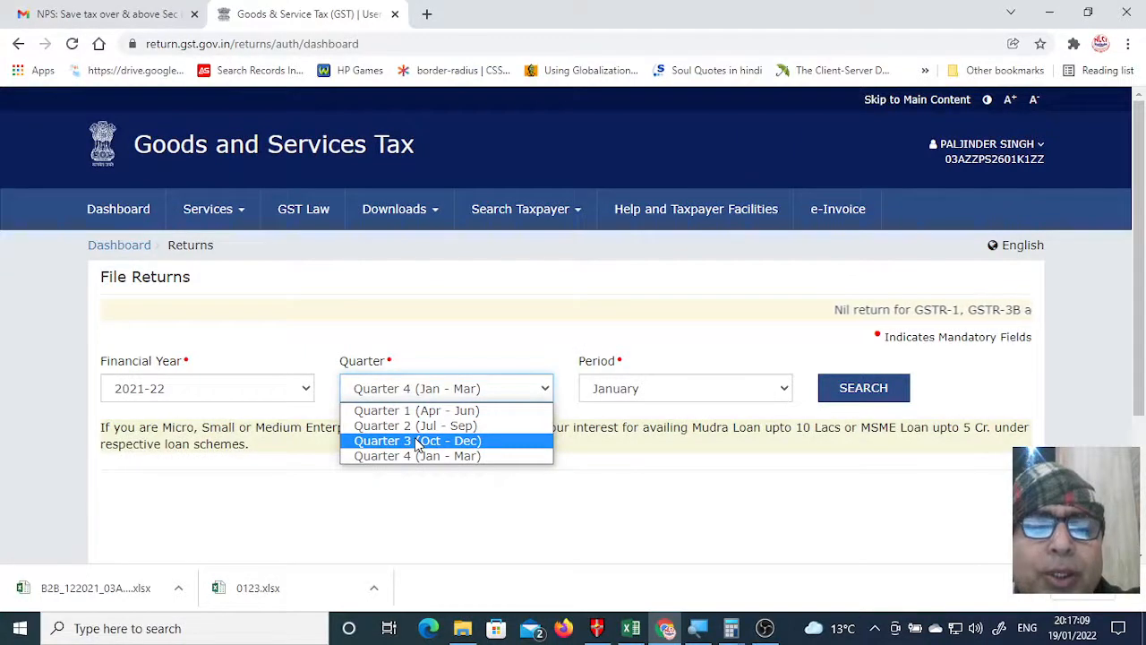
left_click(421, 441)
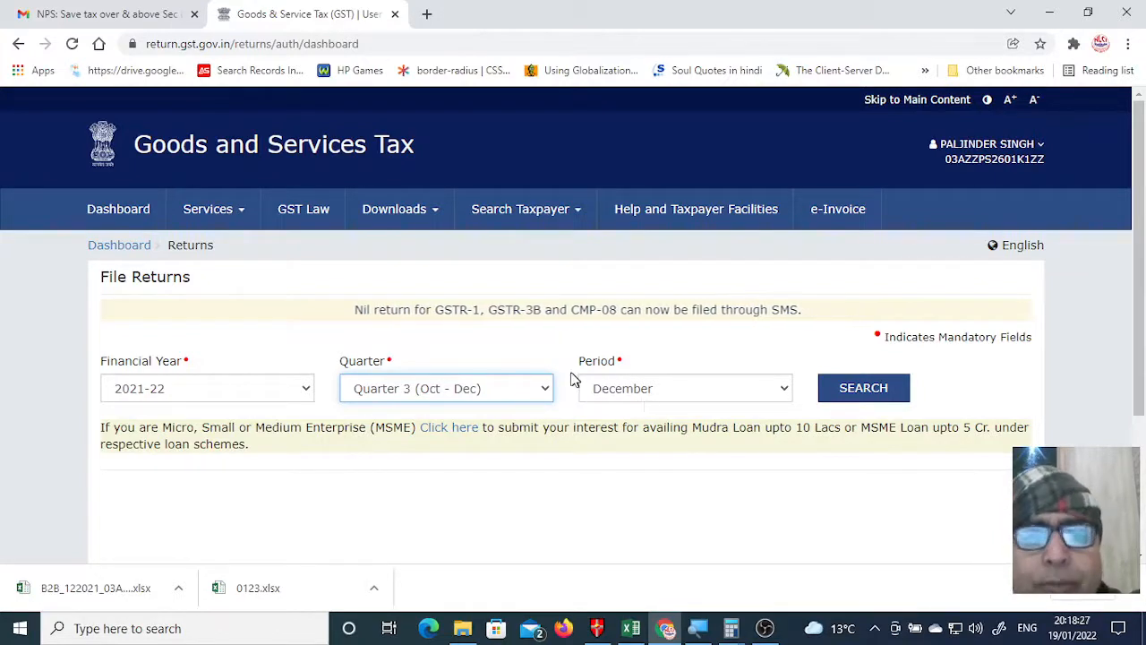
Step: Search the December returns and scroll to the GSTR-3B tile due 20/01/2022
scroll(573, 358, "down", 2)
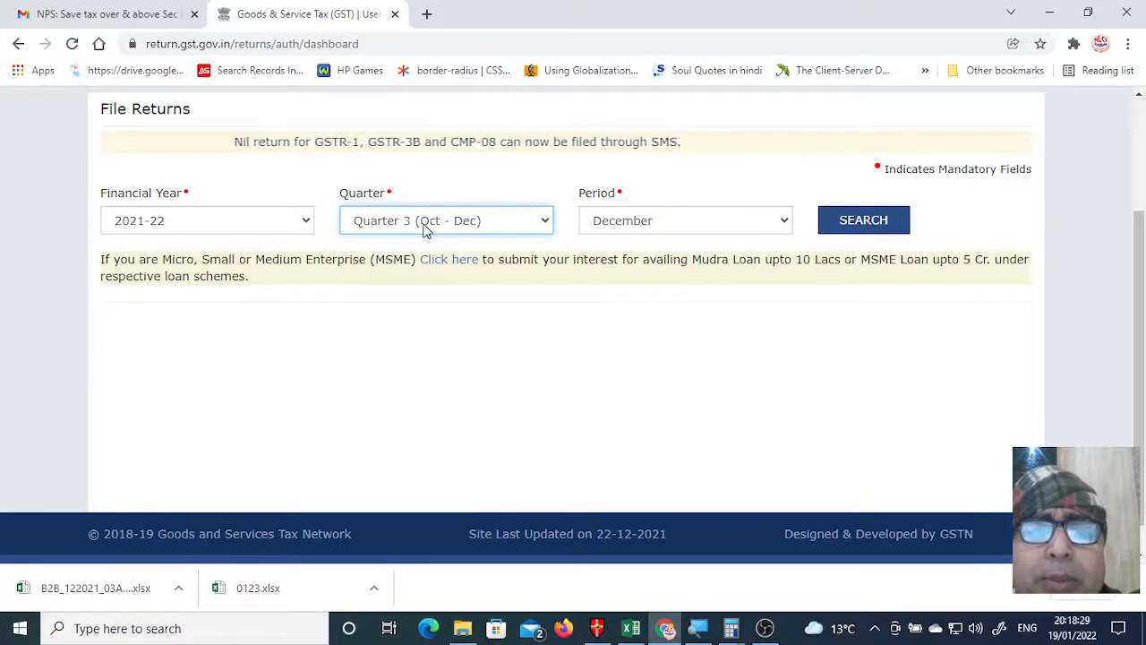
left_click(844, 228)
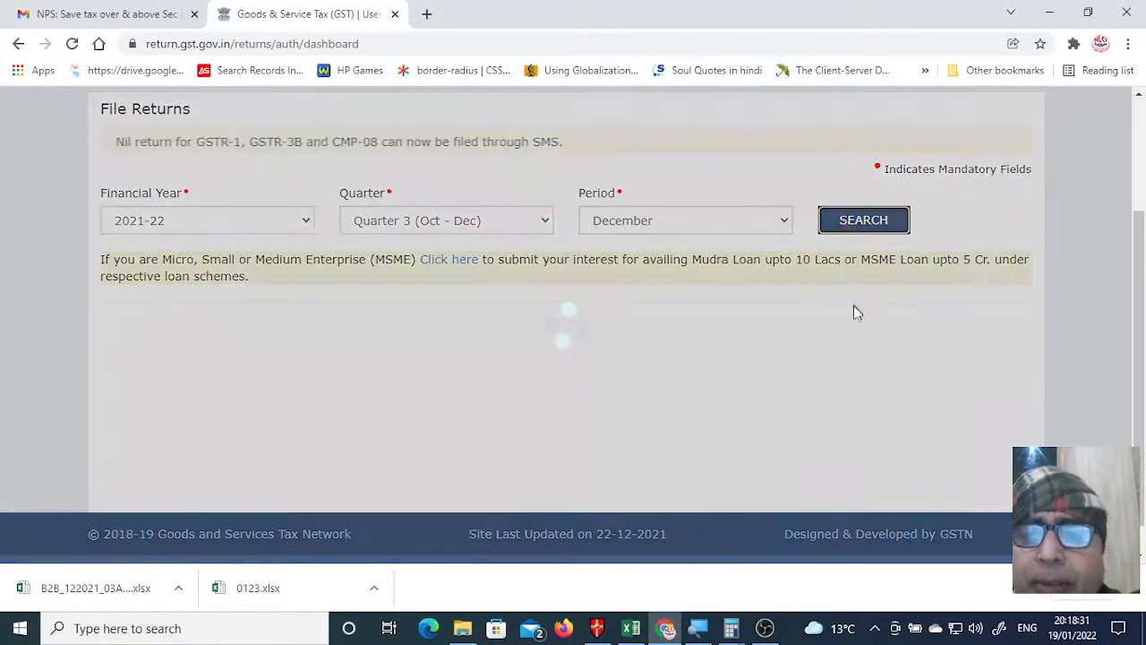
scroll(872, 340, "down", 2)
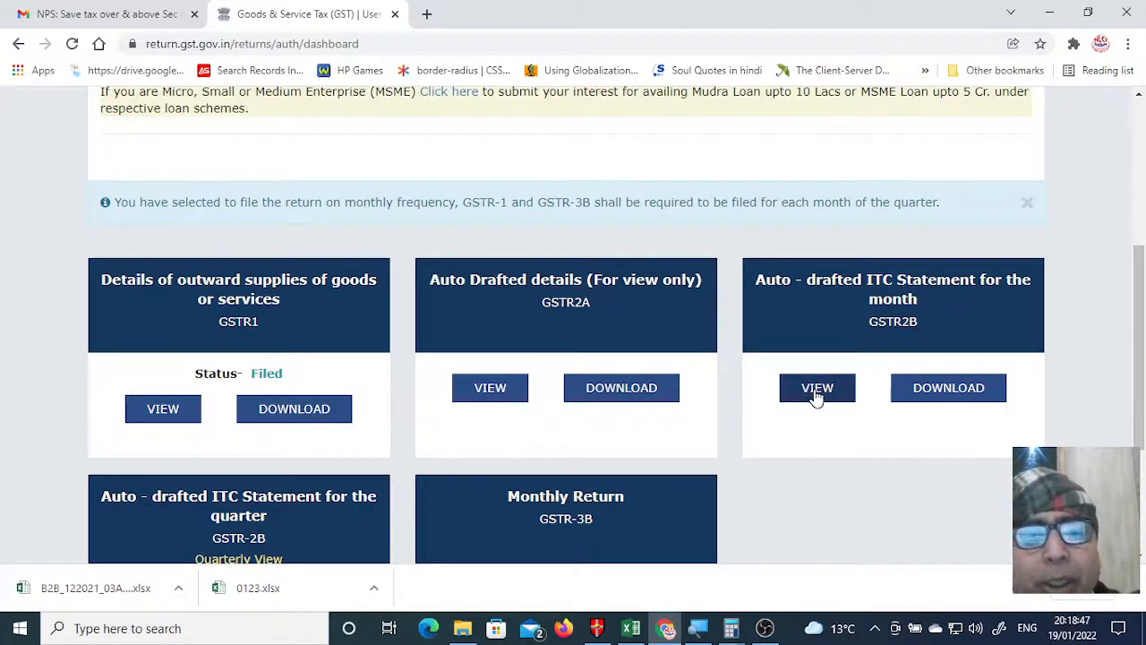
scroll(831, 366, "down", 2)
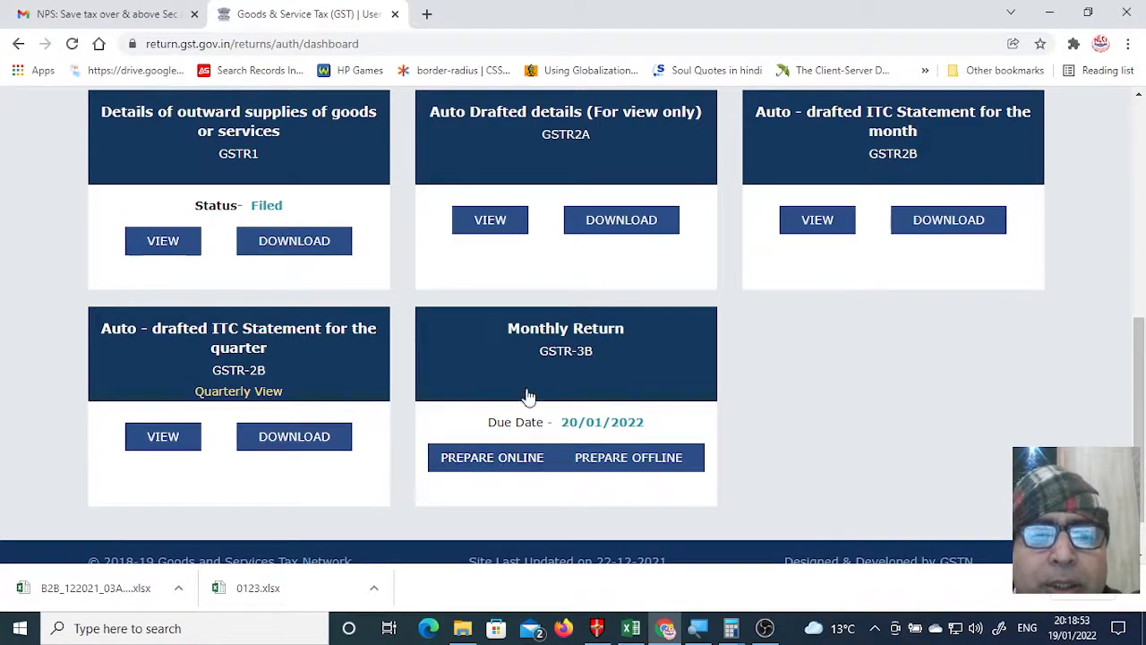
Step: Prepare the December GSTR-3B online as a non-nil return, answering No
left_click(486, 458)
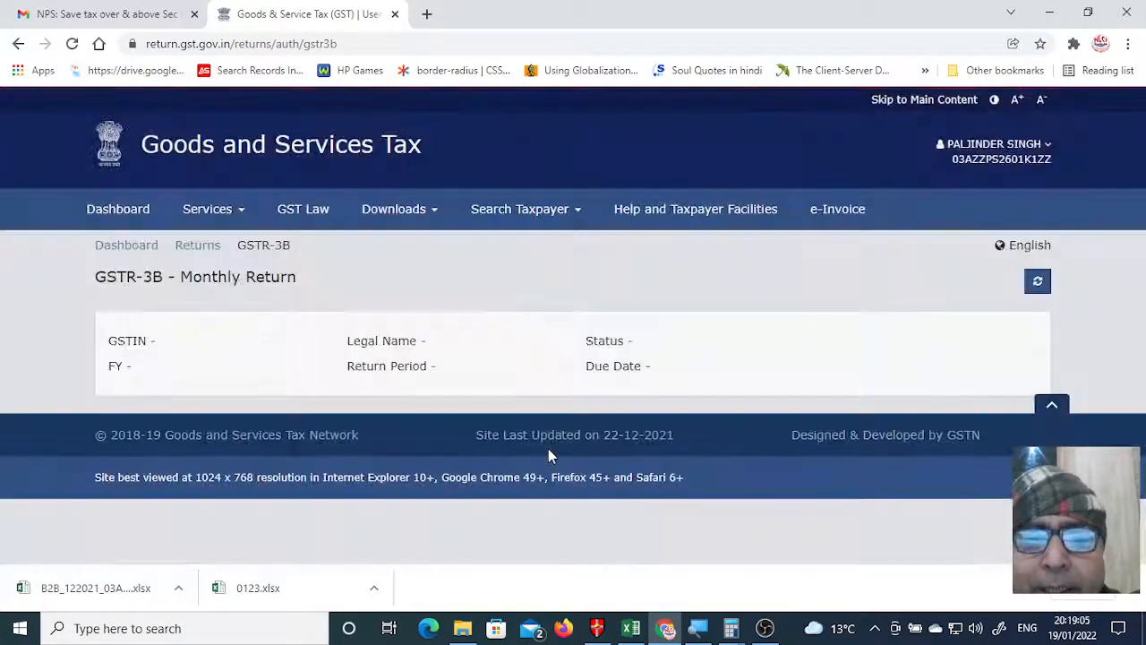
scroll(548, 449, "down", 2)
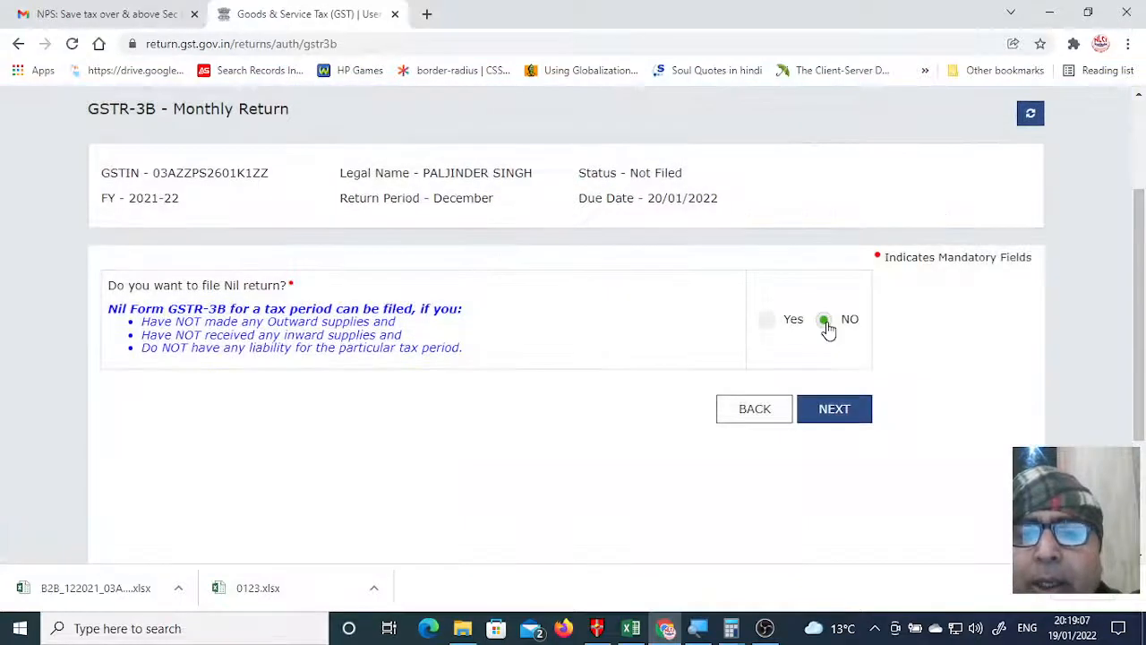
left_click(841, 409)
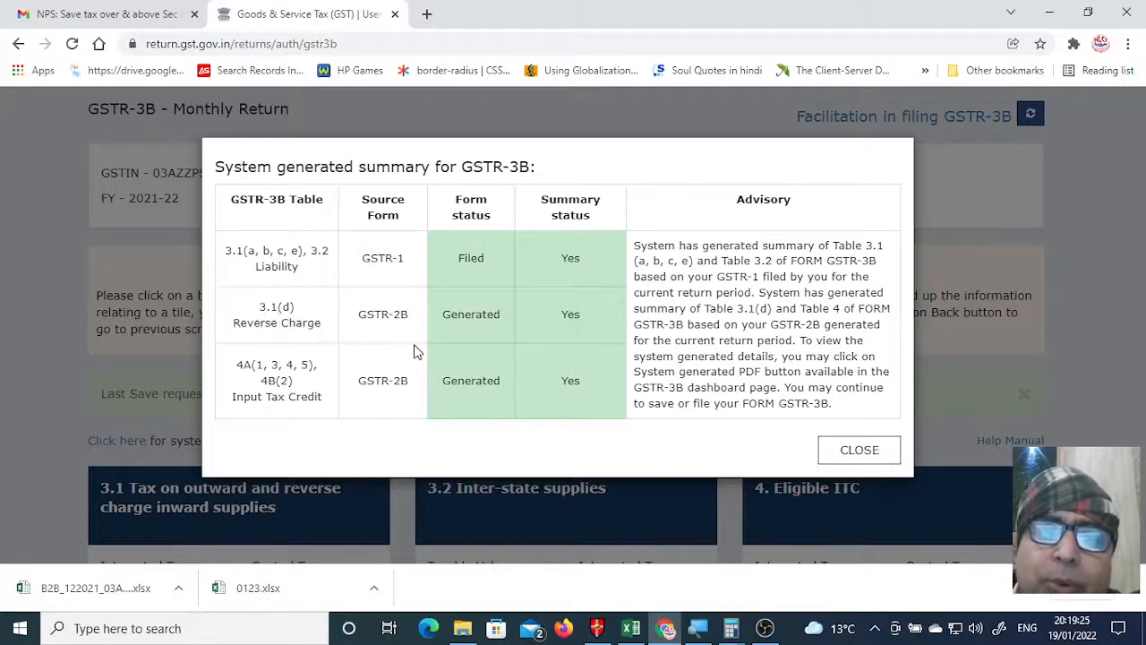
Step: Close the System generated summary for GSTR-3B dialog
left_click(884, 460)
Step: Open the 3.1 Tax on outward and reverse charge inward supplies tile
scroll(883, 463, "down", 2)
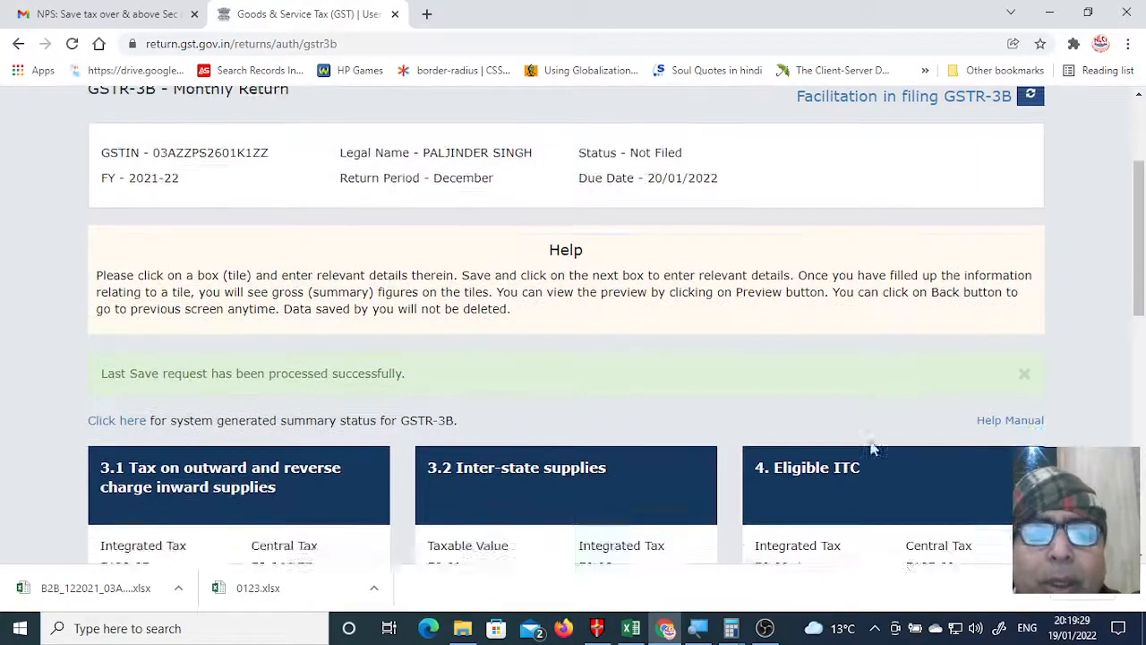
scroll(833, 436, "down", 2)
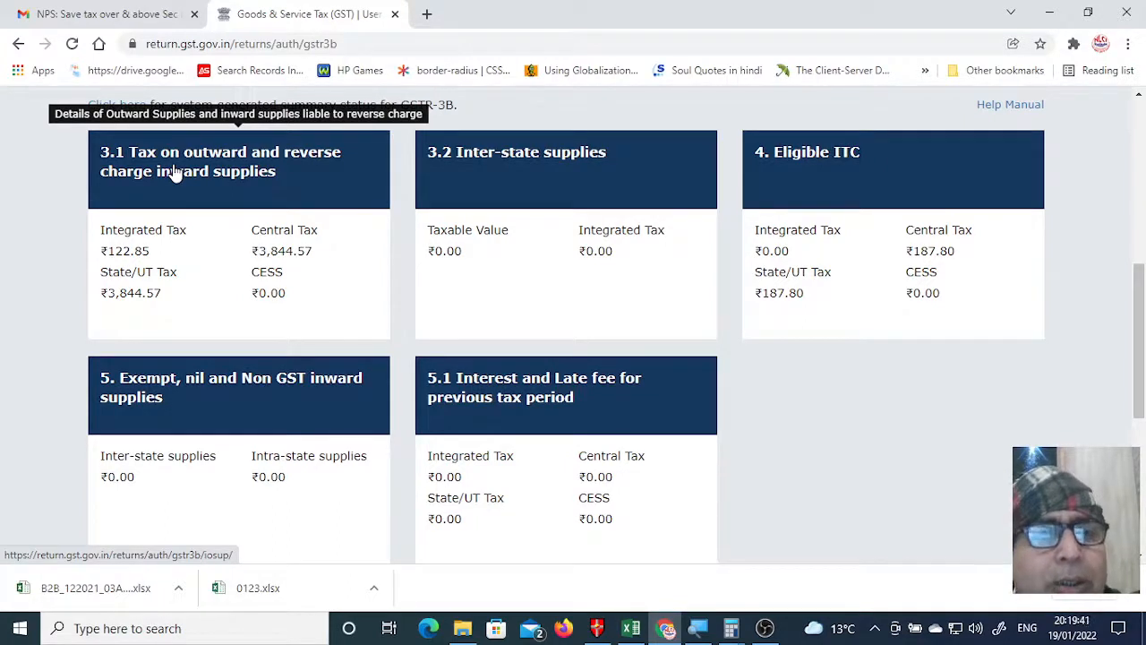
left_click(176, 173)
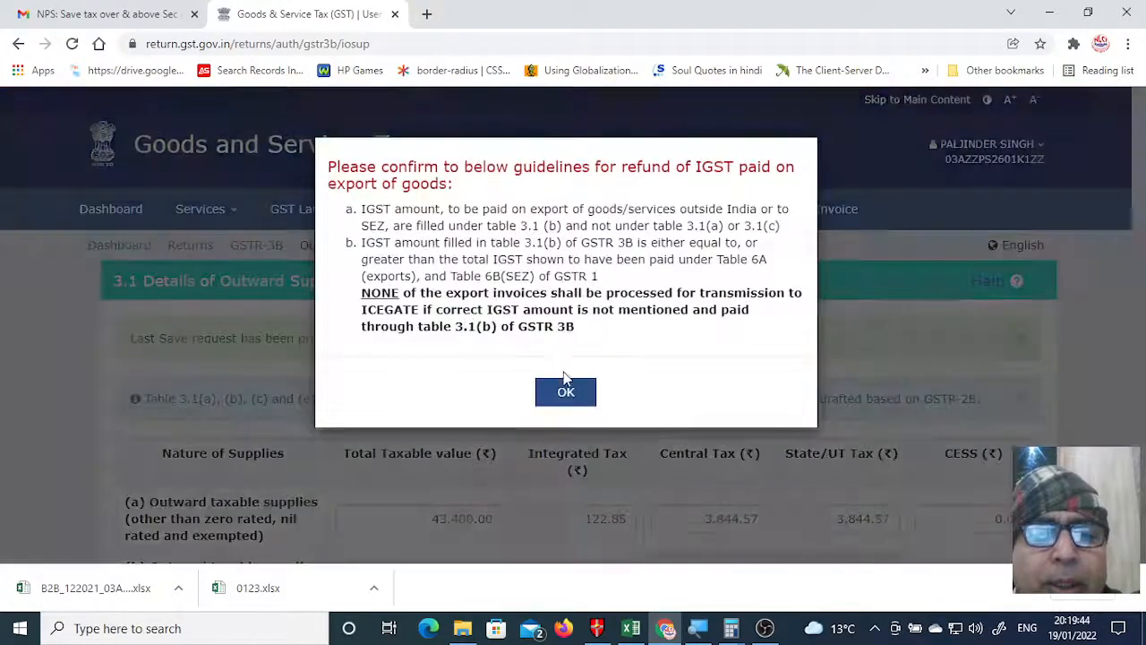
Step: Accept the refund guidelines and confirm table 3.1: 43,400.00 taxable, 122.85 IGST, 3,844.57 CGST/SGST
left_click(564, 390)
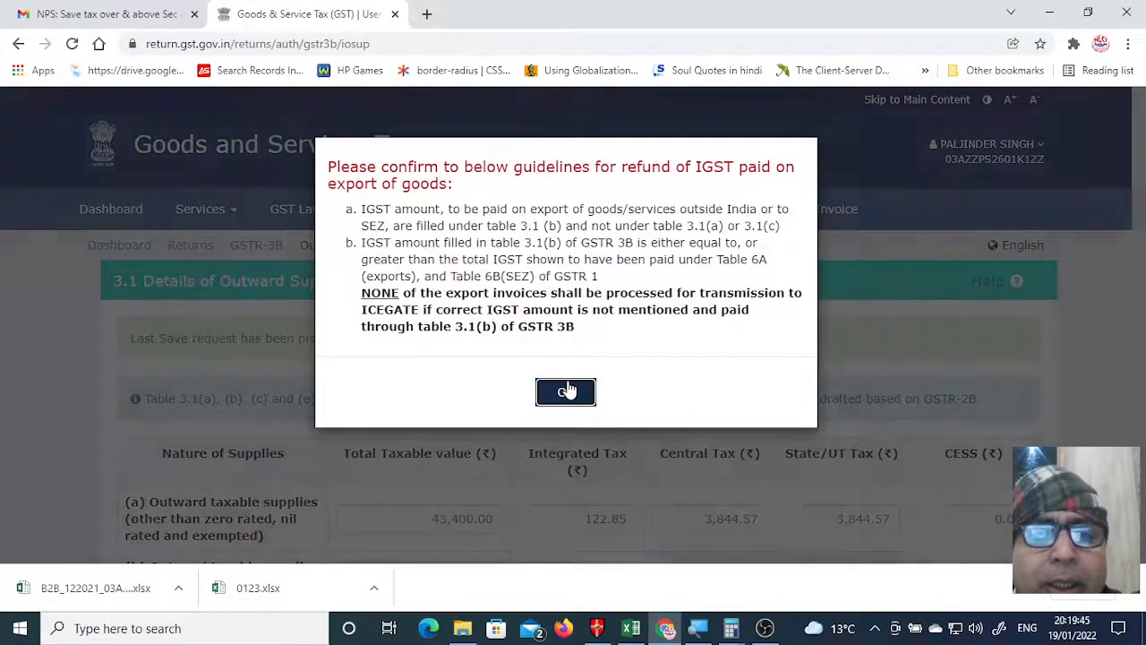
scroll(564, 390, "down", 3)
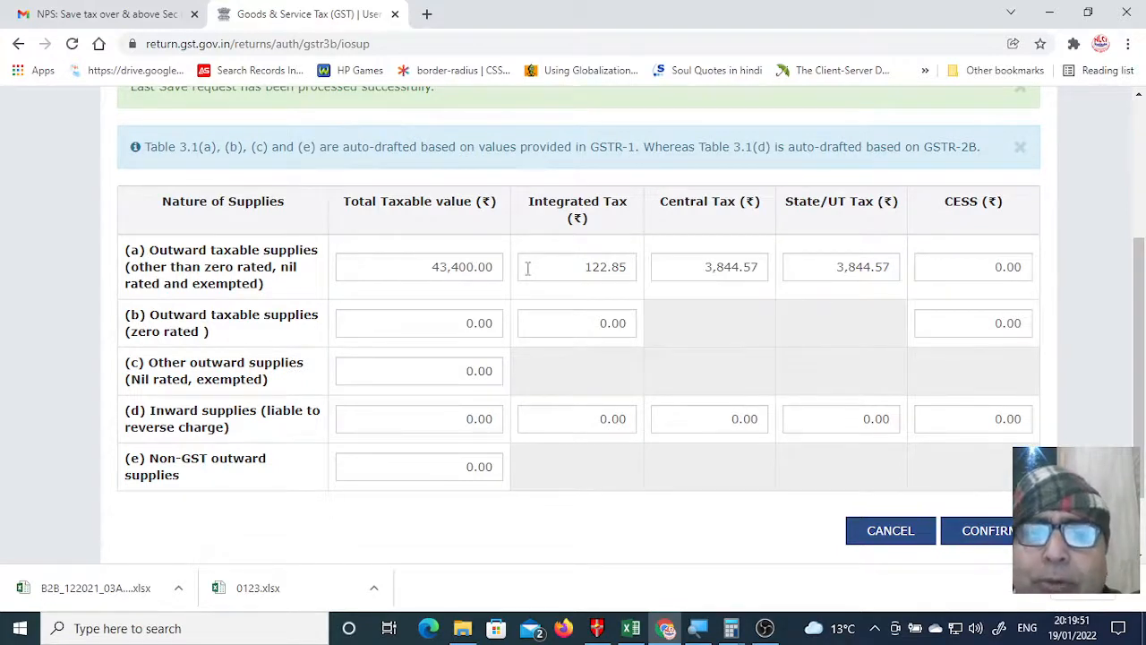
mouse_move(542, 269)
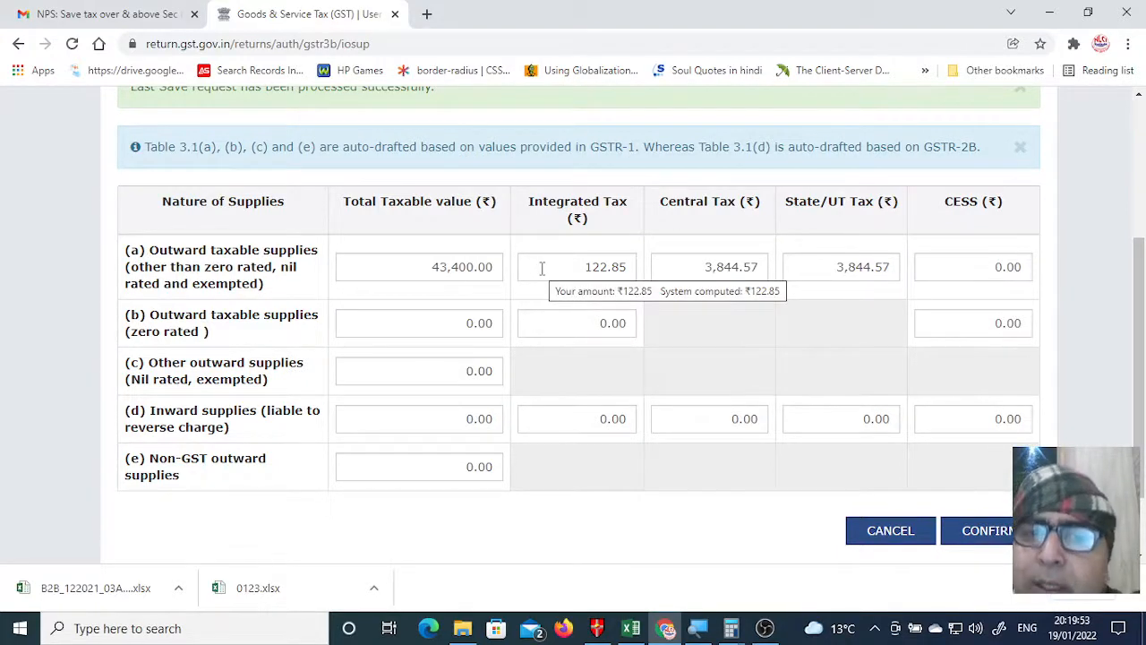
mouse_move(700, 278)
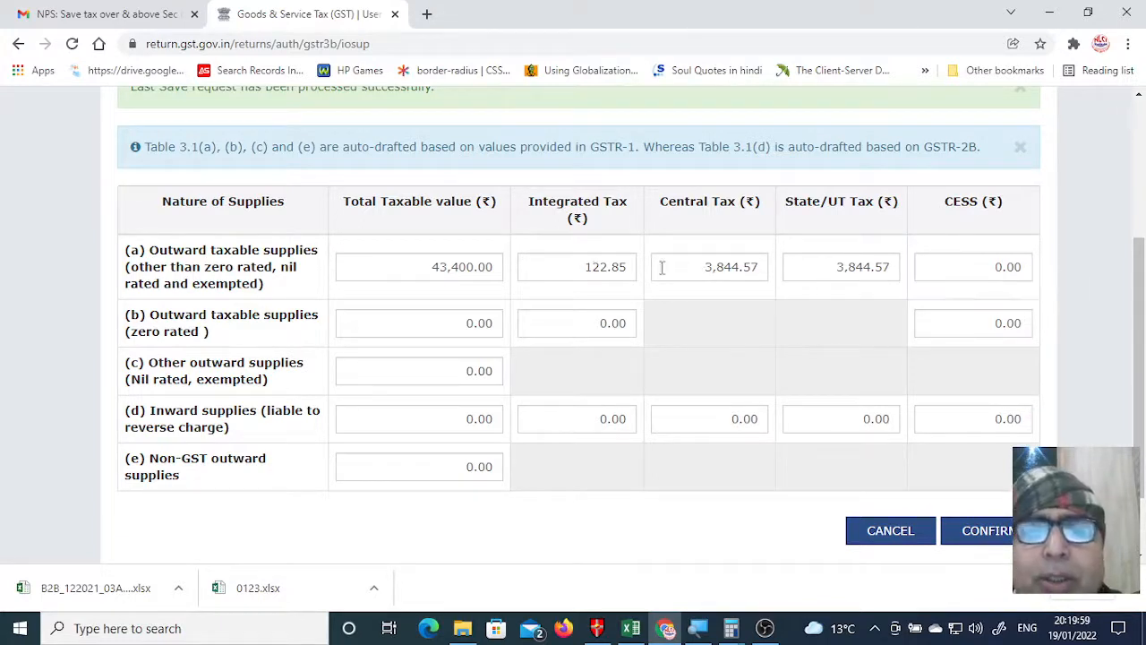
mouse_move(583, 264)
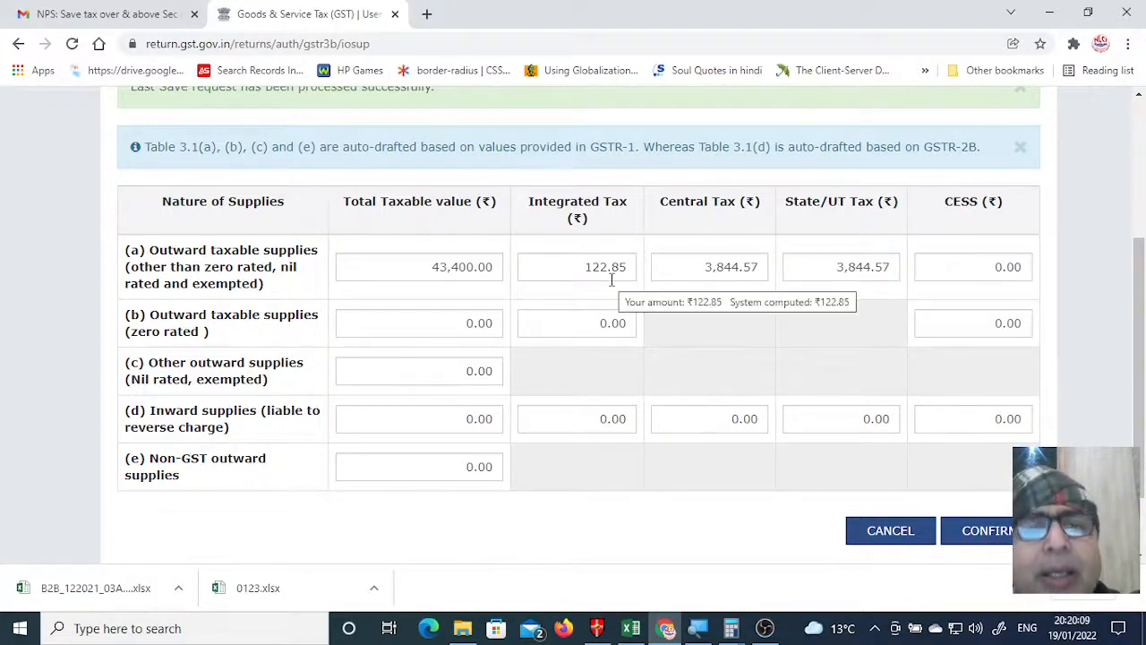
left_click(961, 533)
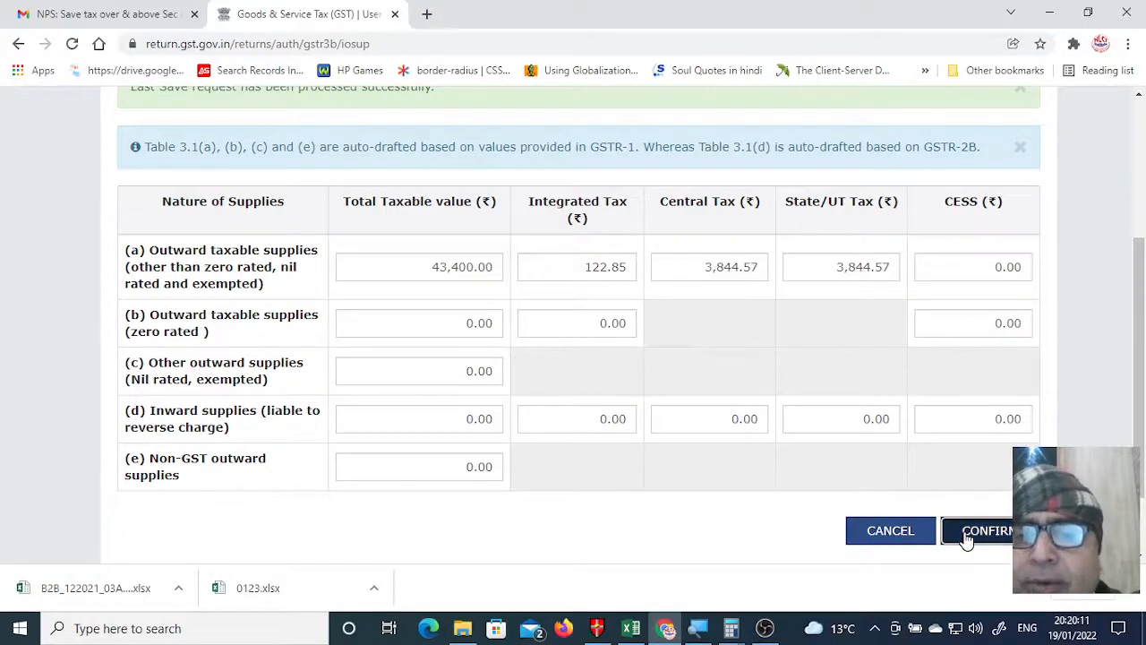
scroll(566, 444, "down", 3)
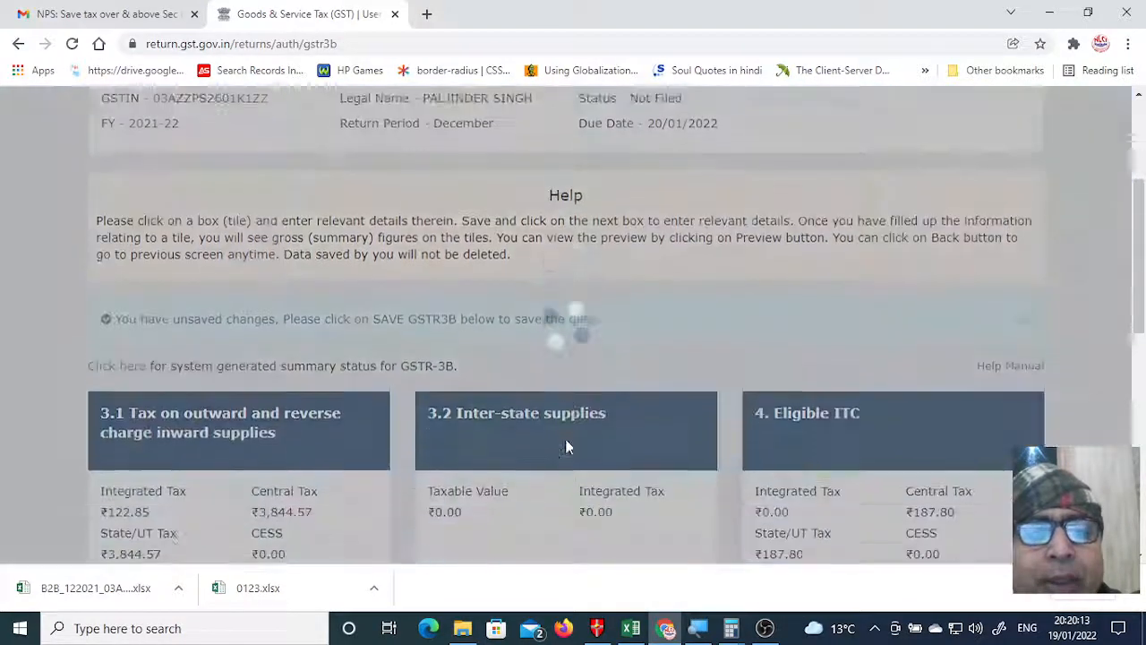
scroll(533, 250, "down", 2)
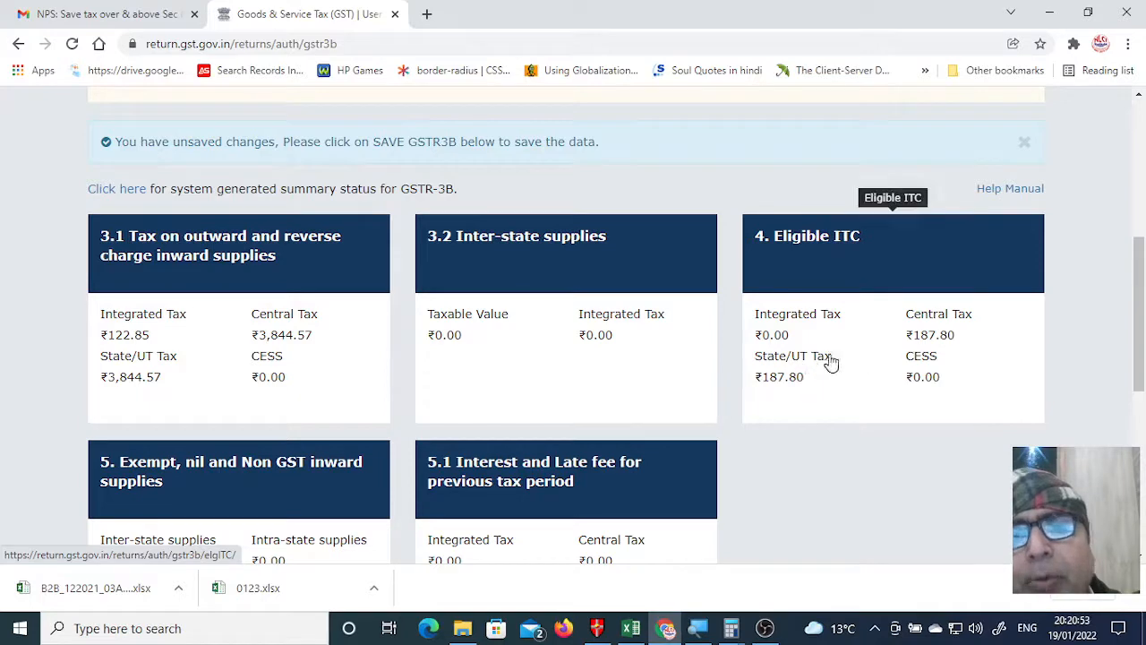
scroll(821, 363, "down", 3)
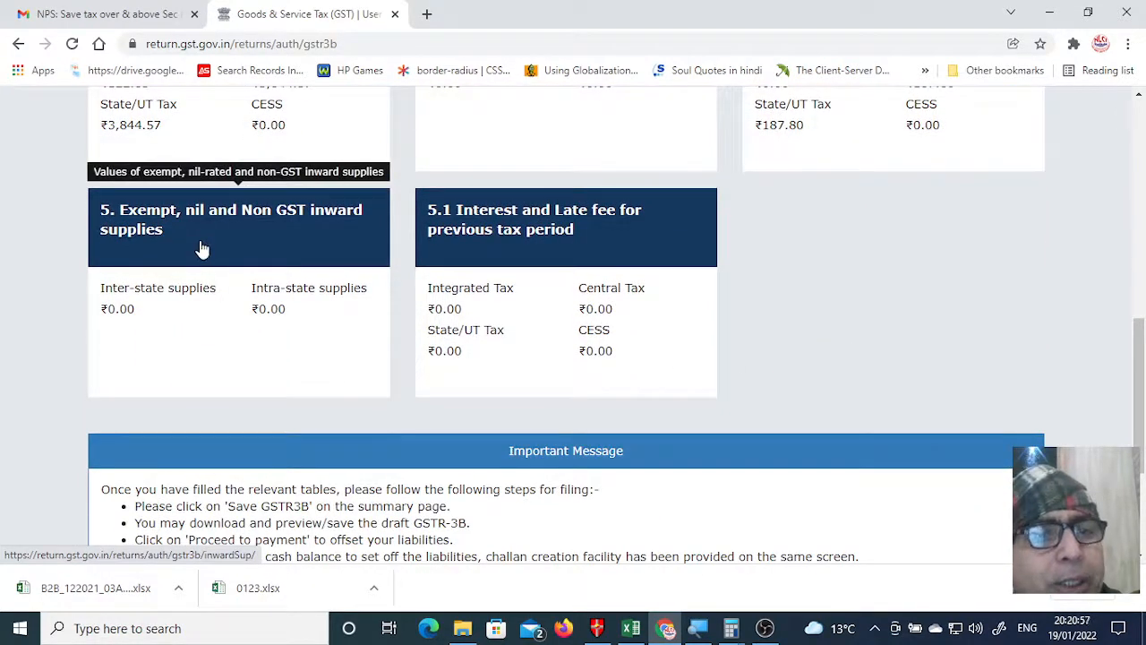
scroll(234, 264, "up", 2)
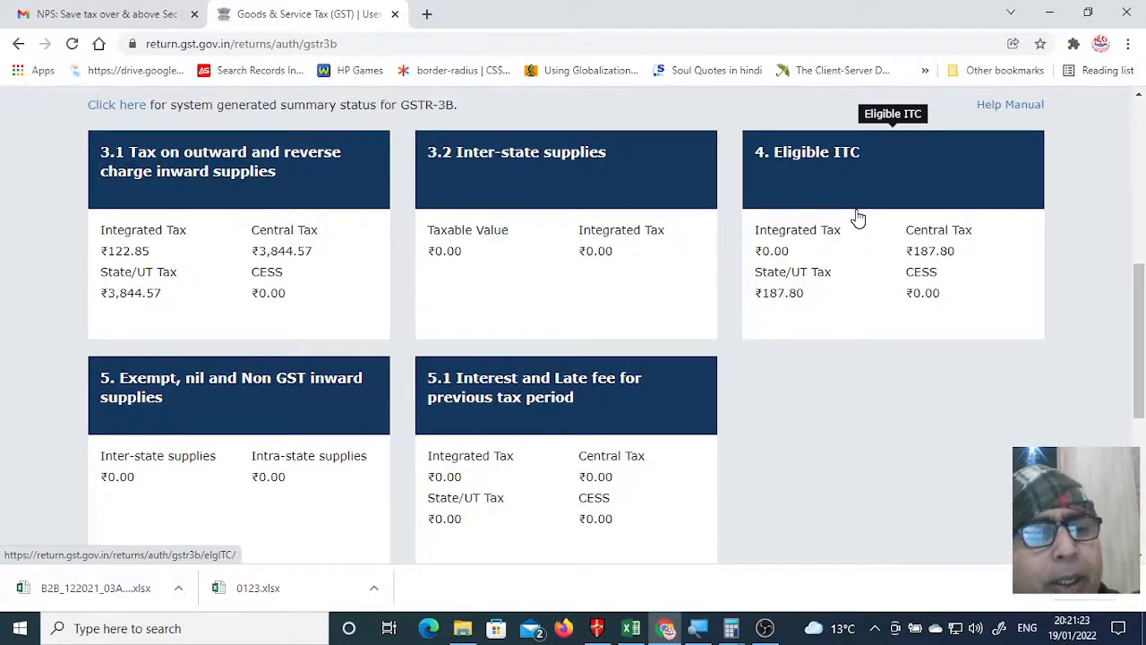
scroll(681, 304, "down", 1)
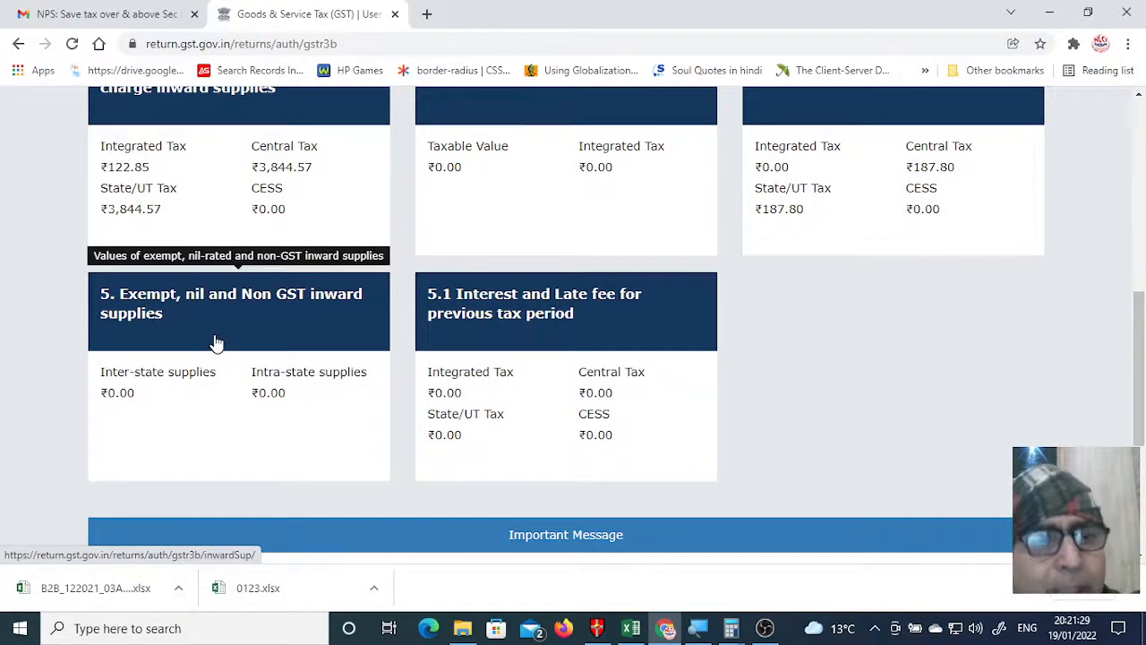
Step: Review table 5's exempt, nil-rated and non-GST Inter-State and Intra-State values, keeping all at 0.00
left_click(175, 309)
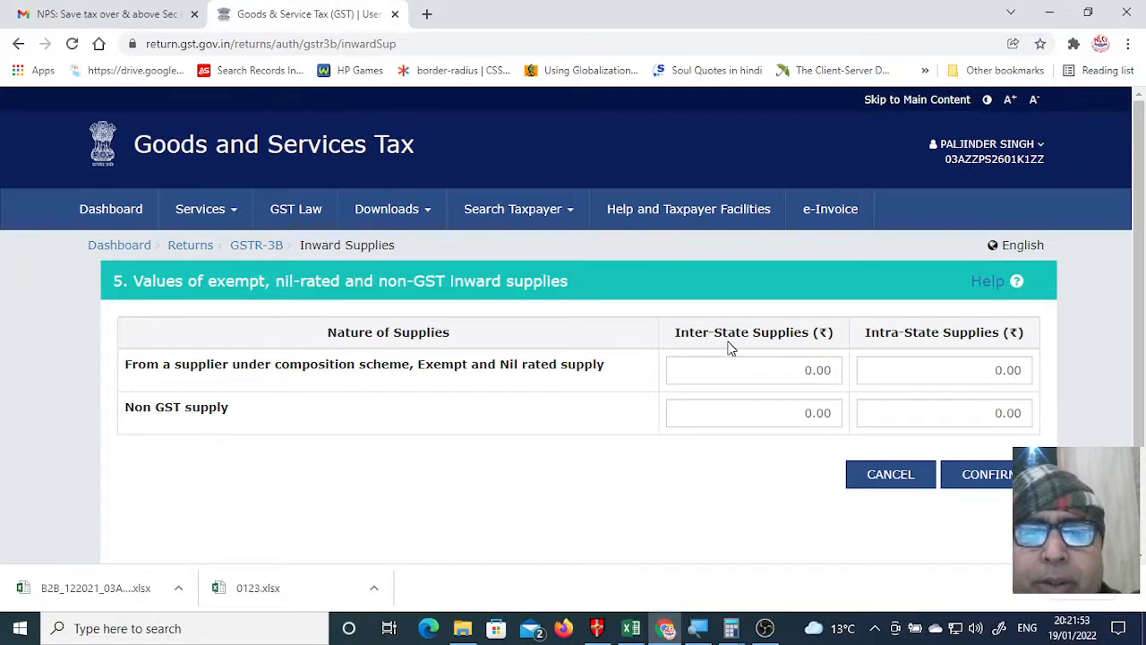
left_click(751, 376)
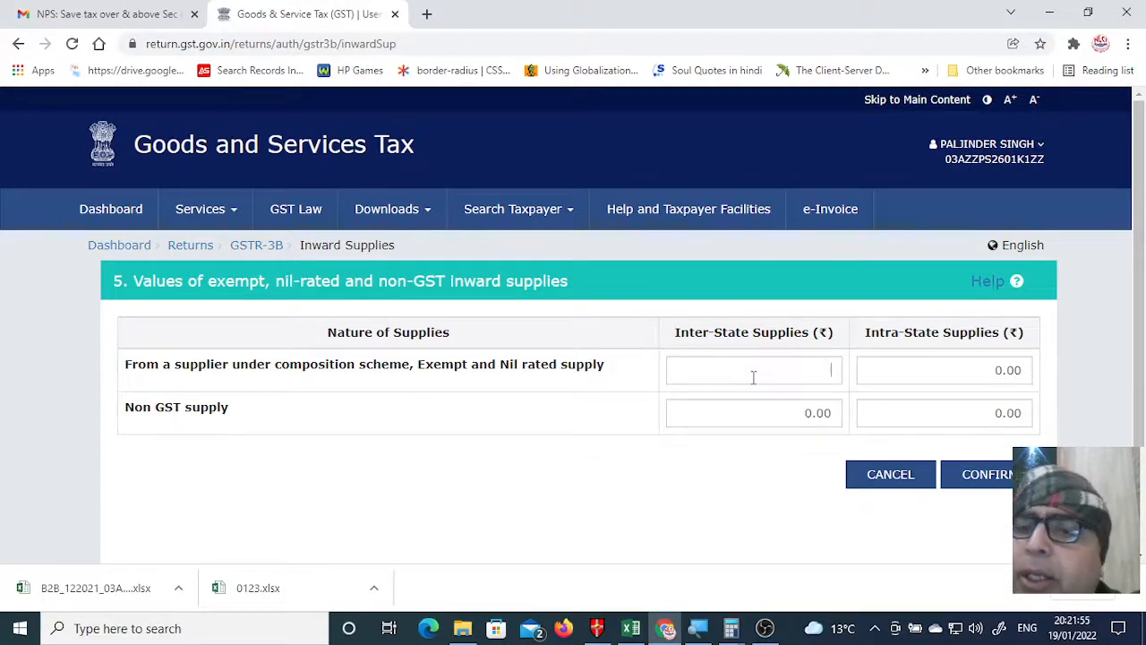
left_click(915, 384)
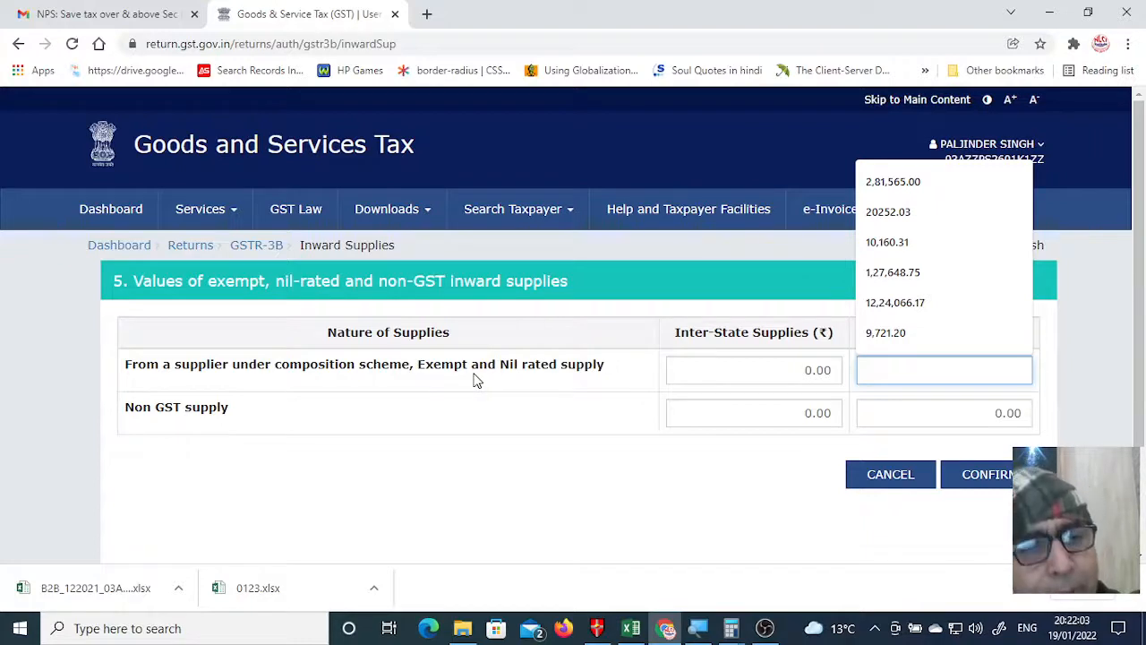
left_click(589, 411)
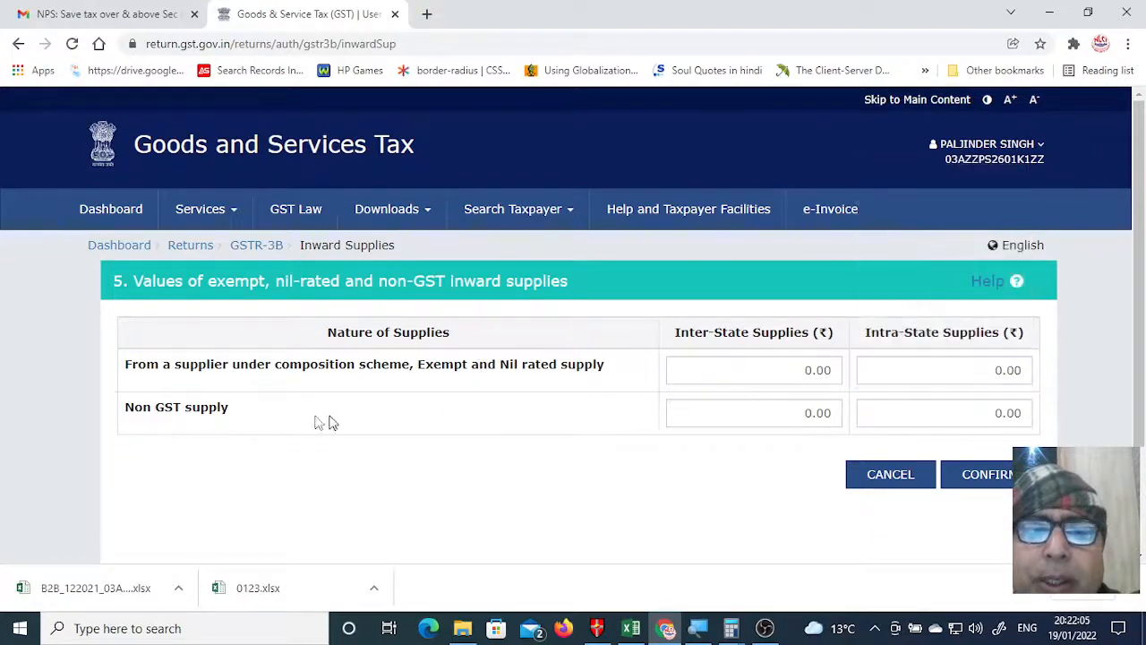
left_click_drag(152, 410, 252, 414)
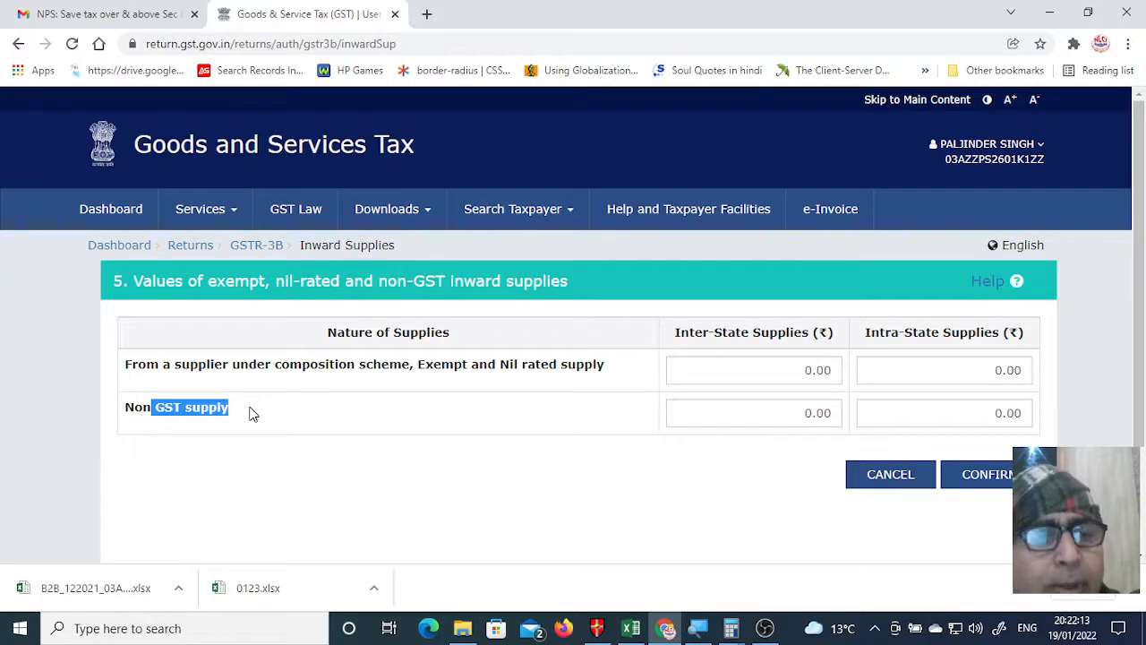
left_click(234, 412)
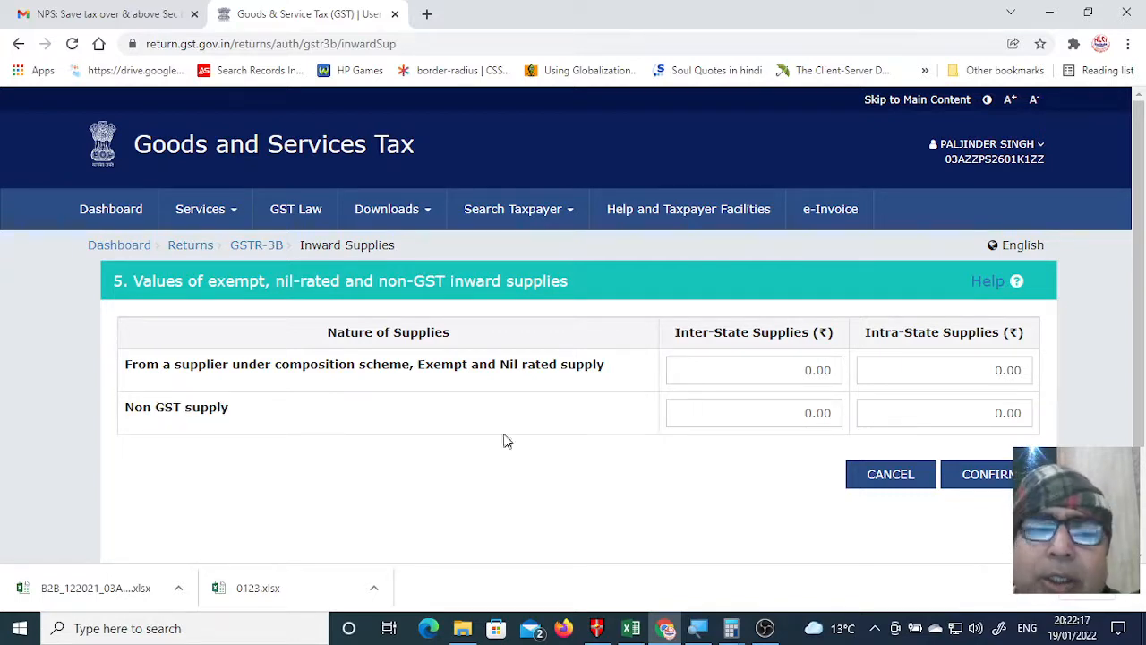
left_click(782, 419)
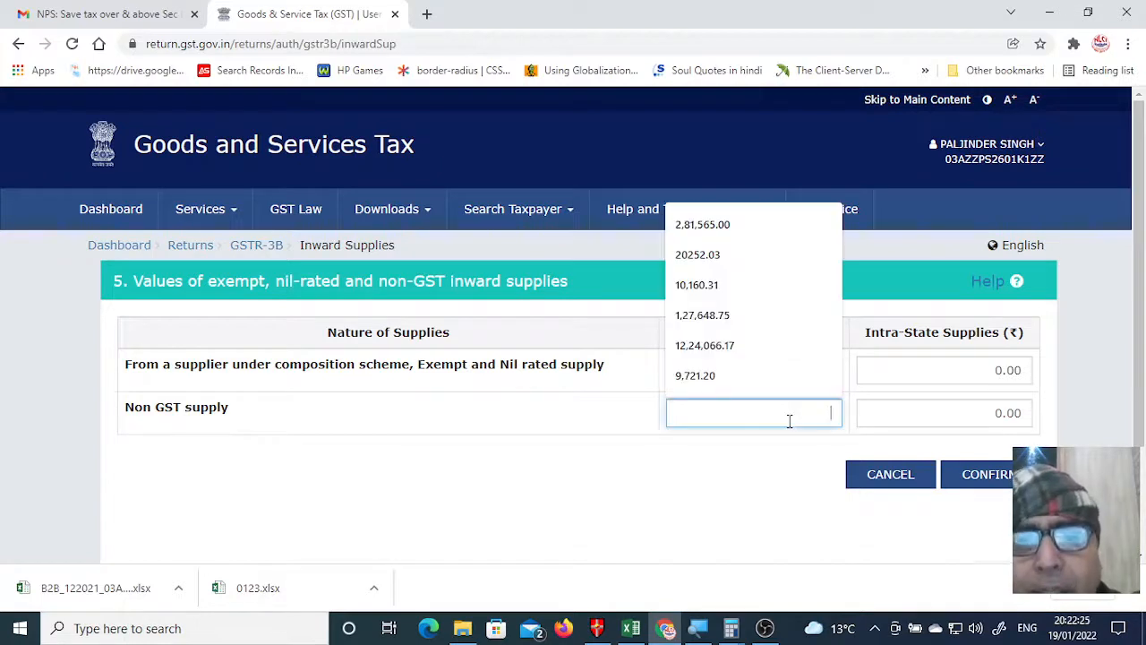
left_click(626, 425)
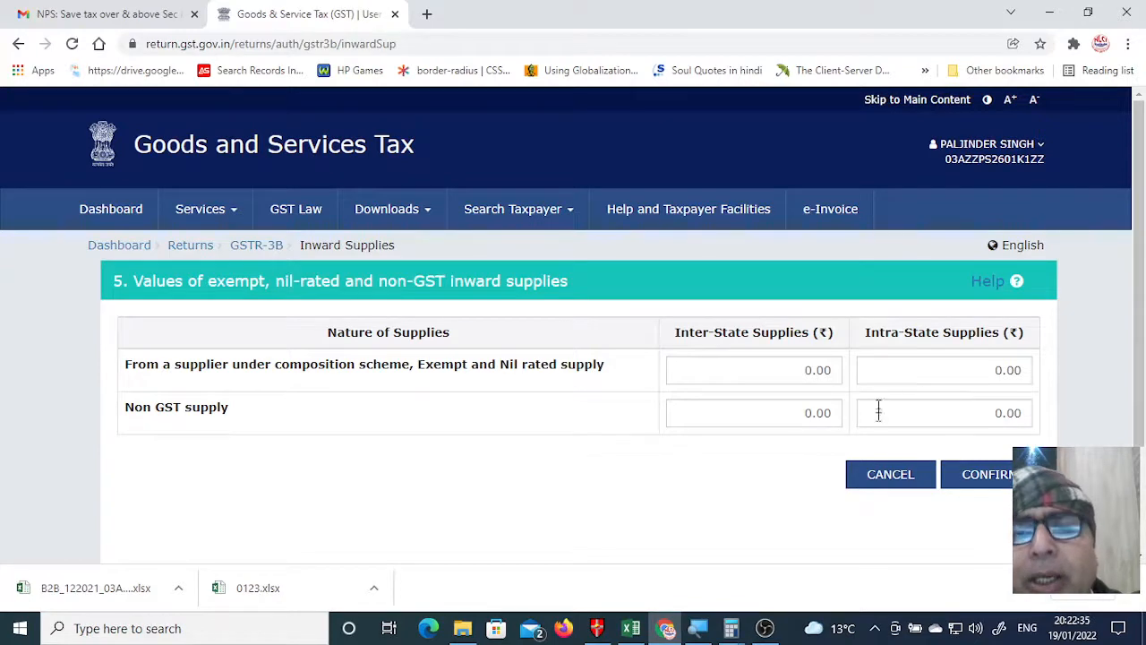
Step: Confirm the inward supplies details, leaving tables 5 and 5.1 at 0.00
left_click(990, 482)
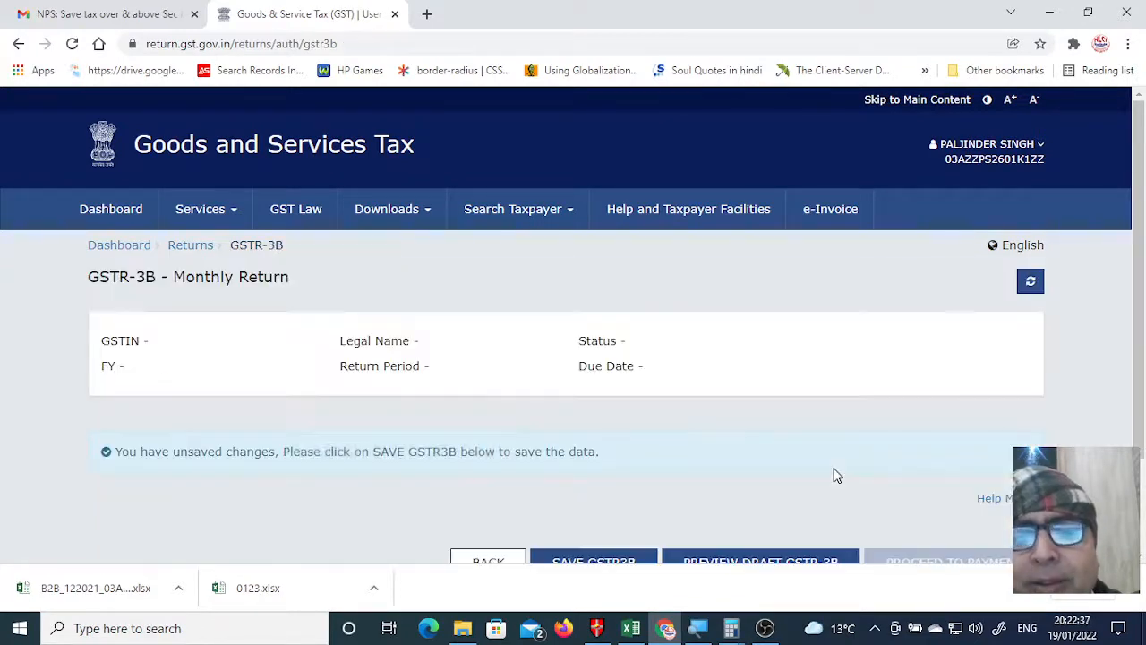
scroll(837, 474, "down", 6)
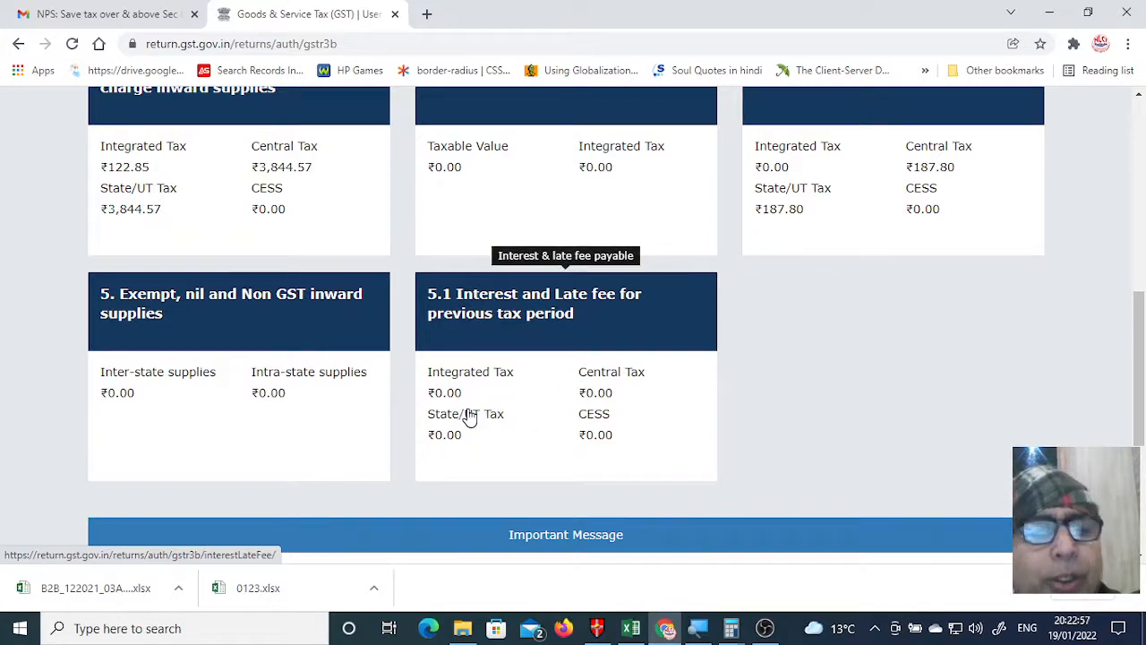
scroll(564, 416, "down", 2)
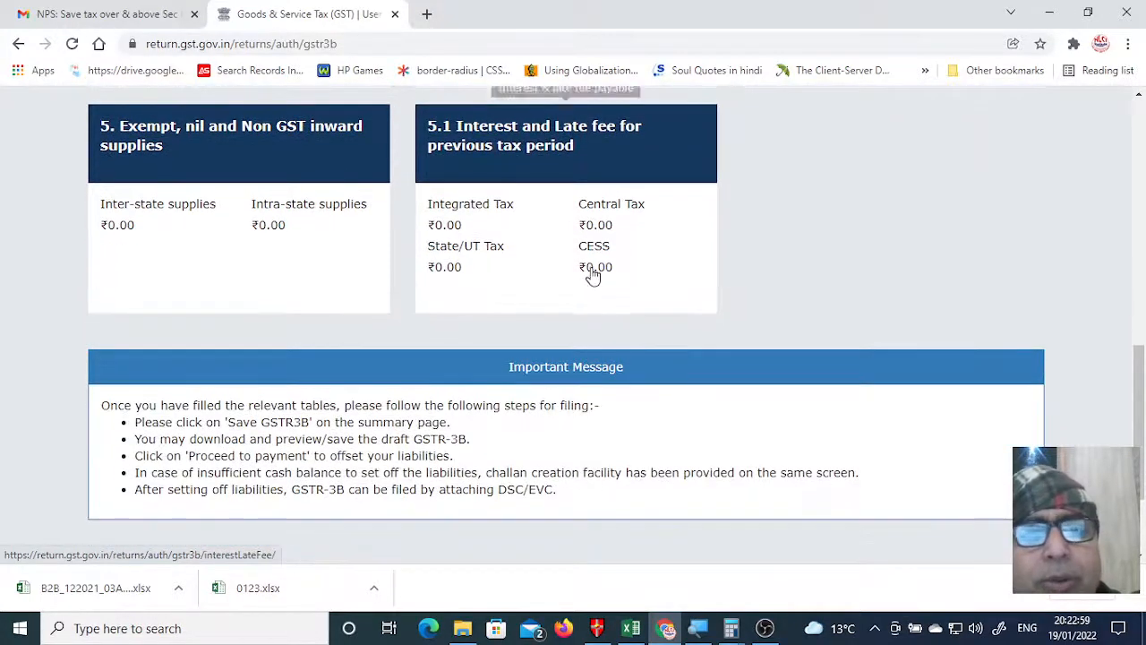
scroll(591, 276, "down", 2)
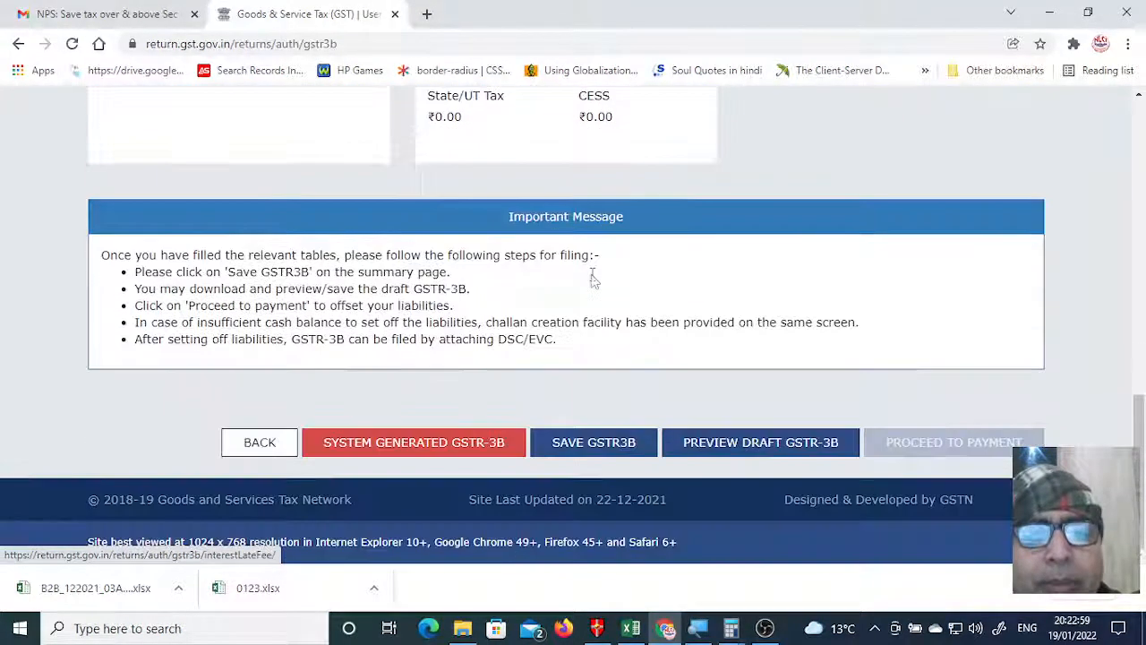
Step: Save GSTR-3B and scroll down to the enabled PROCEED TO PAYMENT button
left_click(579, 448)
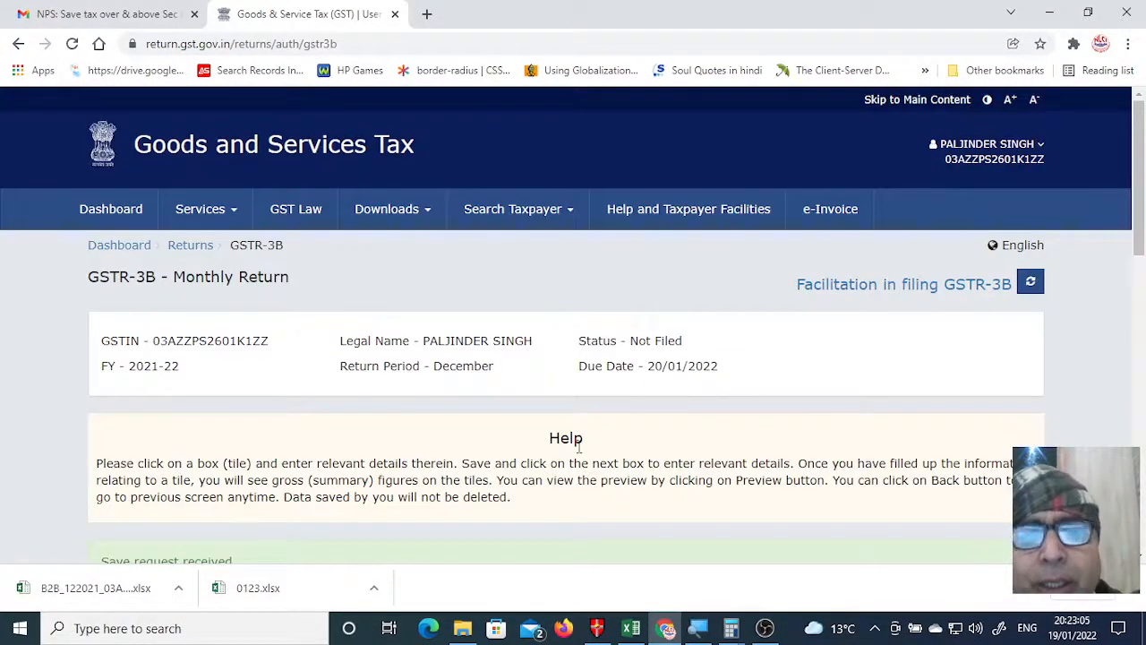
scroll(579, 448, "down", 3)
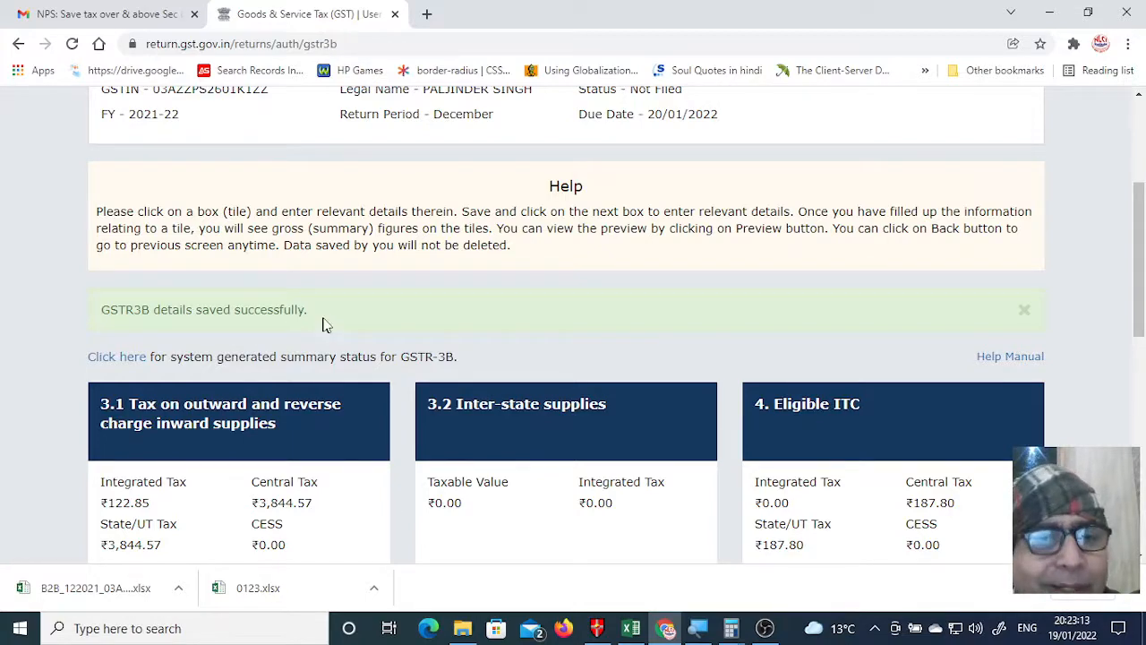
scroll(403, 313, "down", 8)
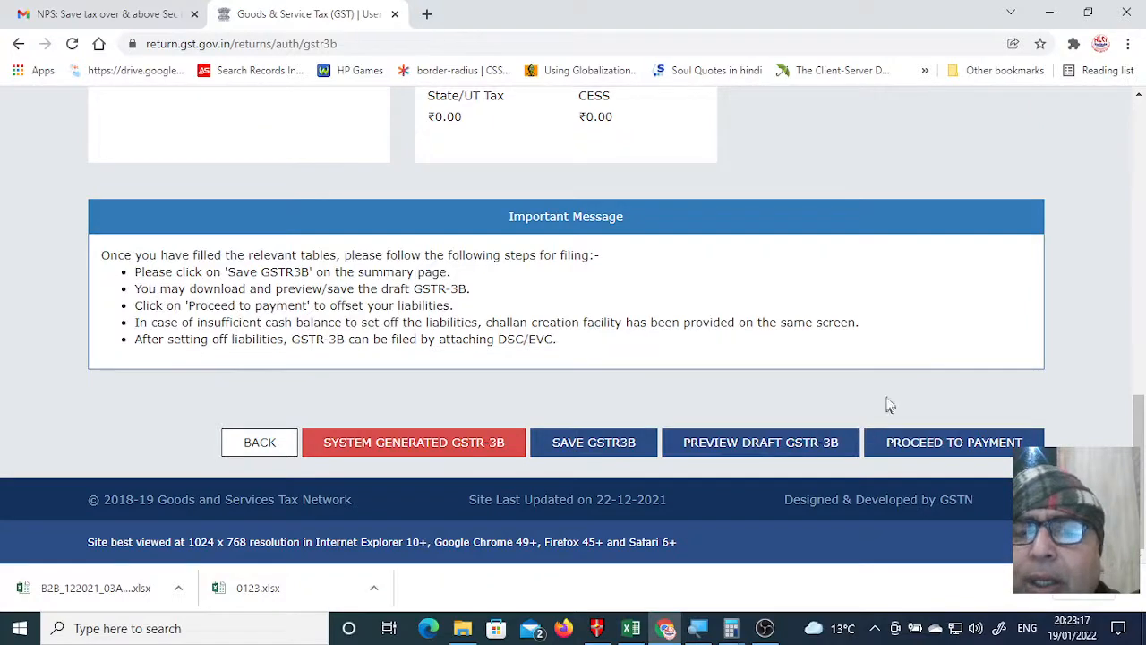
scroll(887, 399, "up", 4)
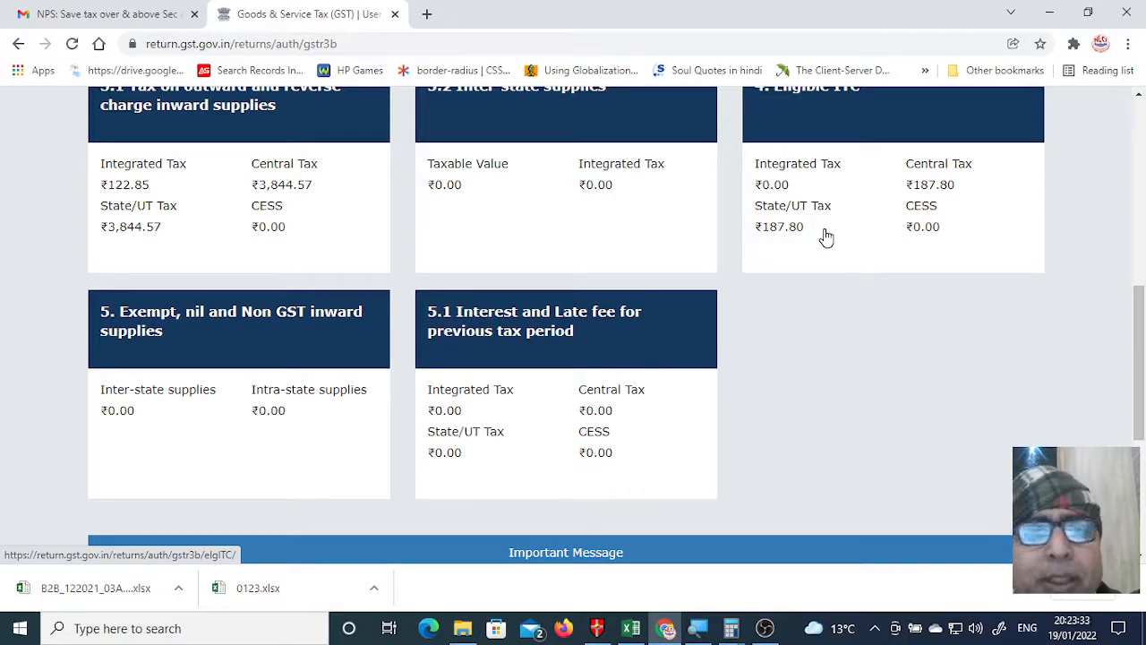
scroll(813, 276, "down", 4)
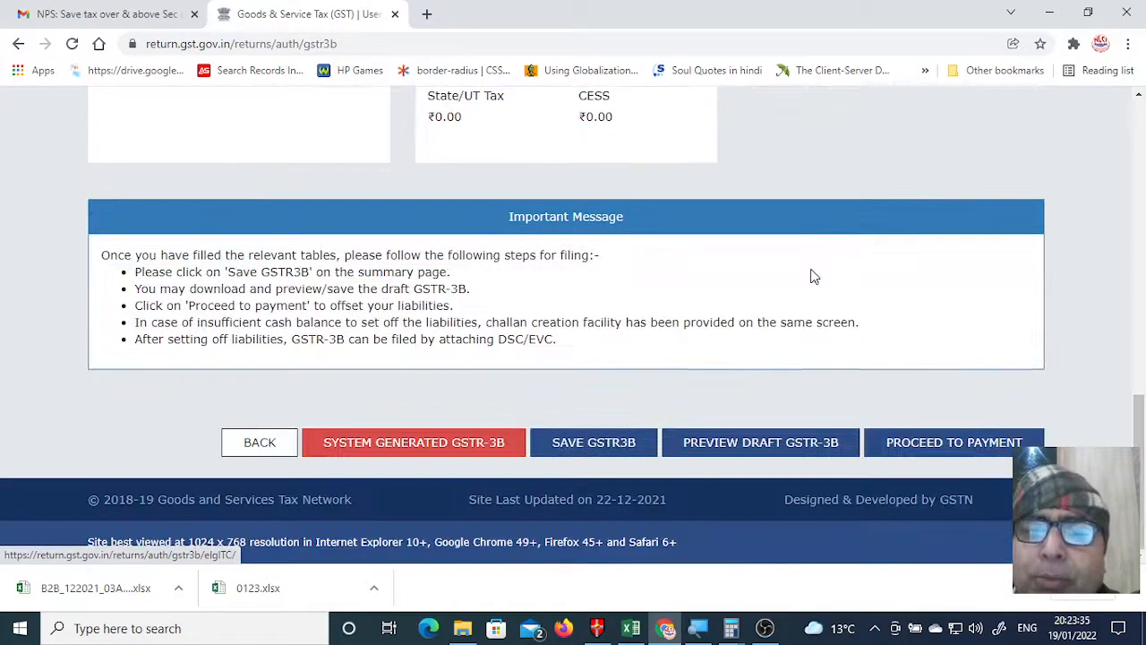
Step: Proceed to payment and scroll down to the ITC utilisation table
left_click(920, 450)
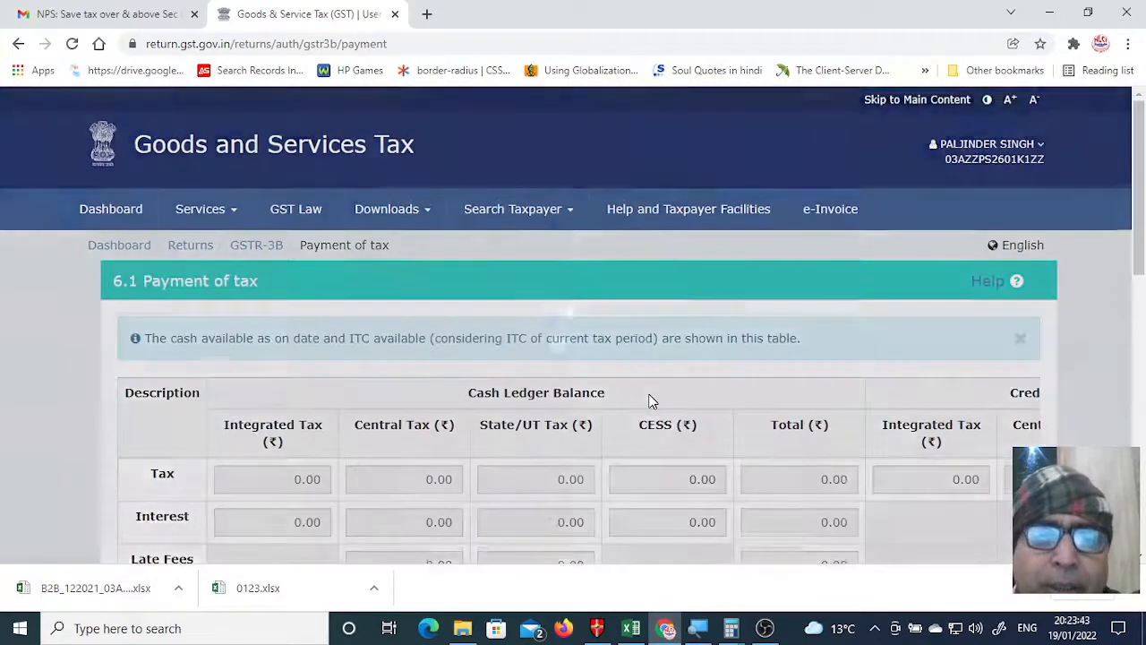
scroll(651, 400, "down", 3)
scroll(650, 400, "down", 5)
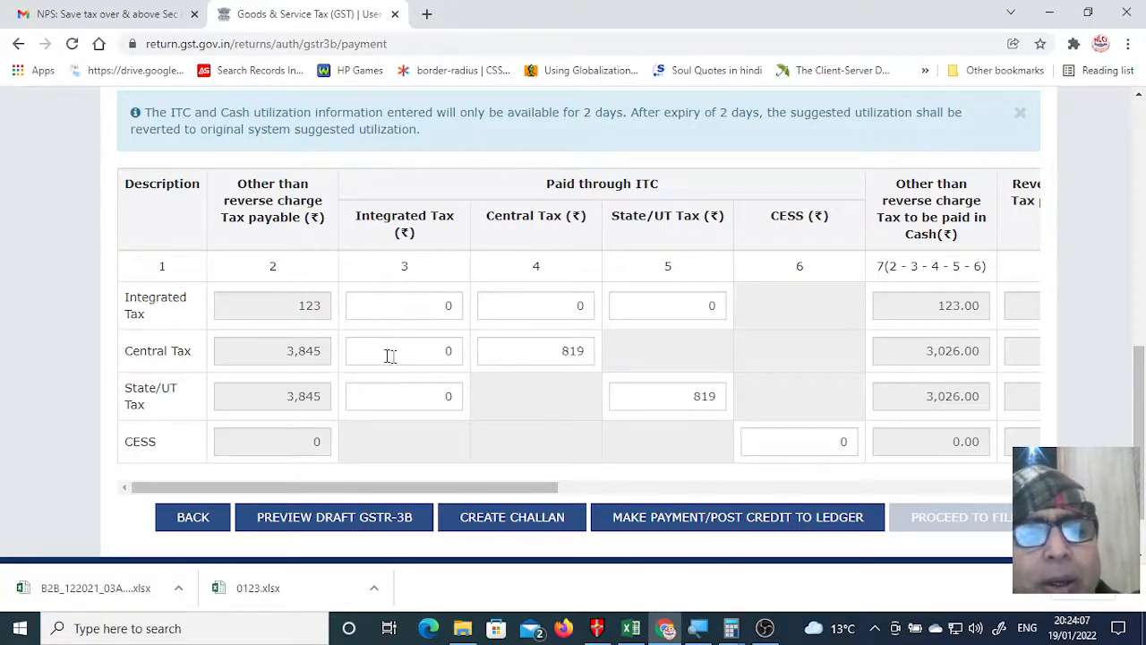
Step: Check Central Tax ITC of 819 and cash 3,026, scrolling right to Additional Cash required
left_click(558, 352)
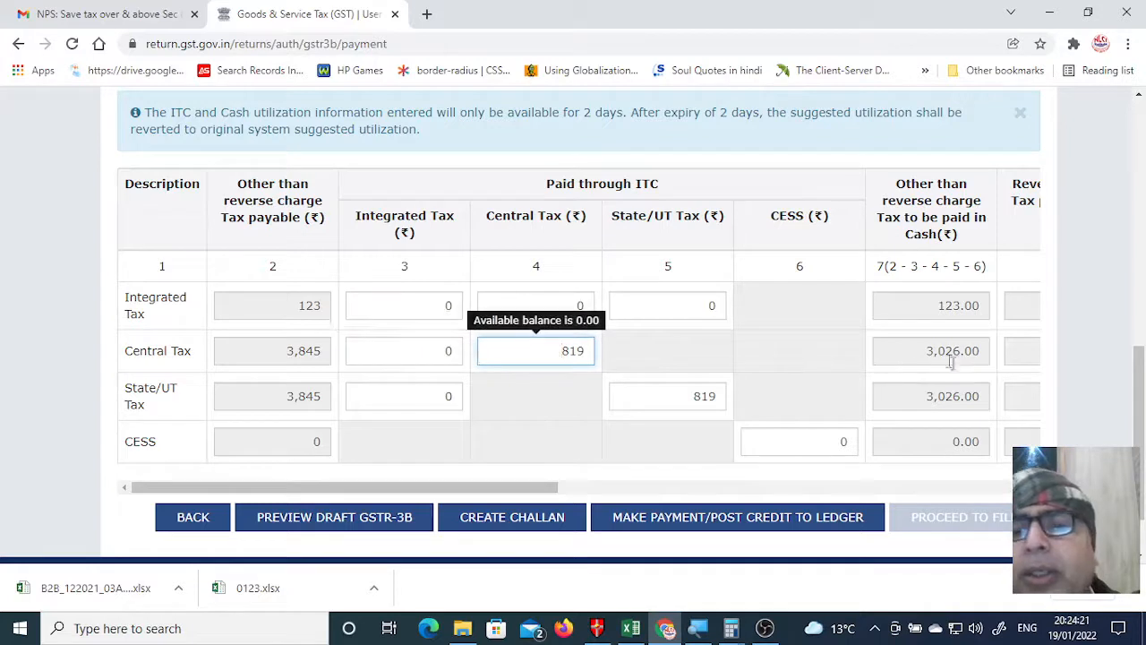
left_click(920, 357)
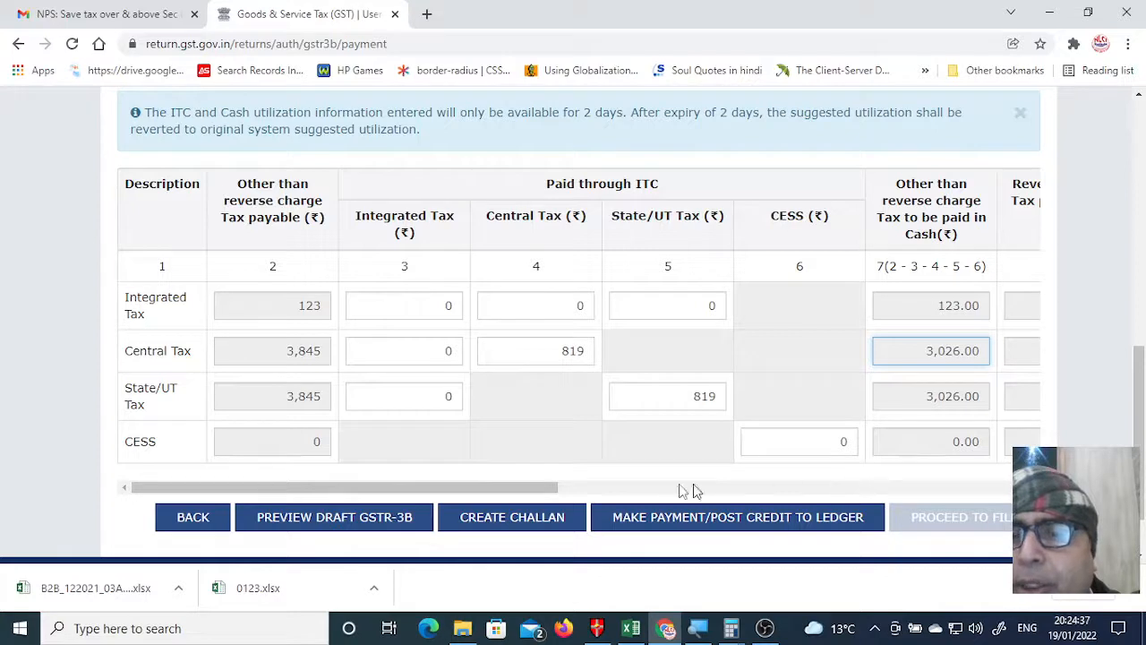
left_click_drag(562, 491, 1016, 488)
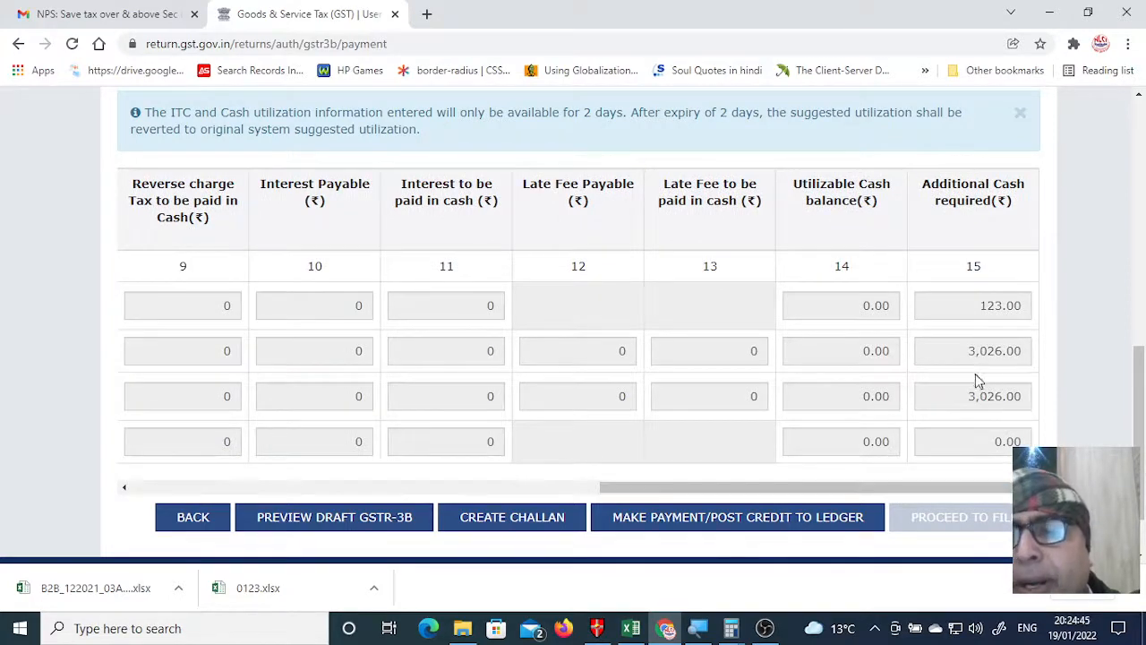
left_click_drag(941, 491, 907, 491)
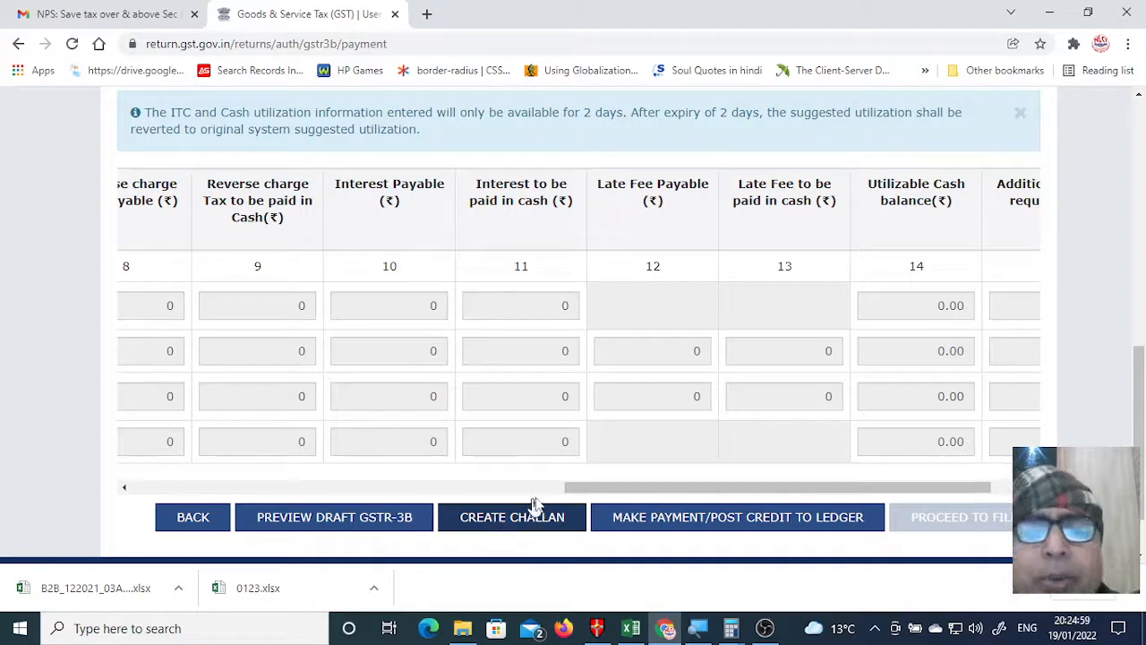
left_click_drag(601, 491, 691, 499)
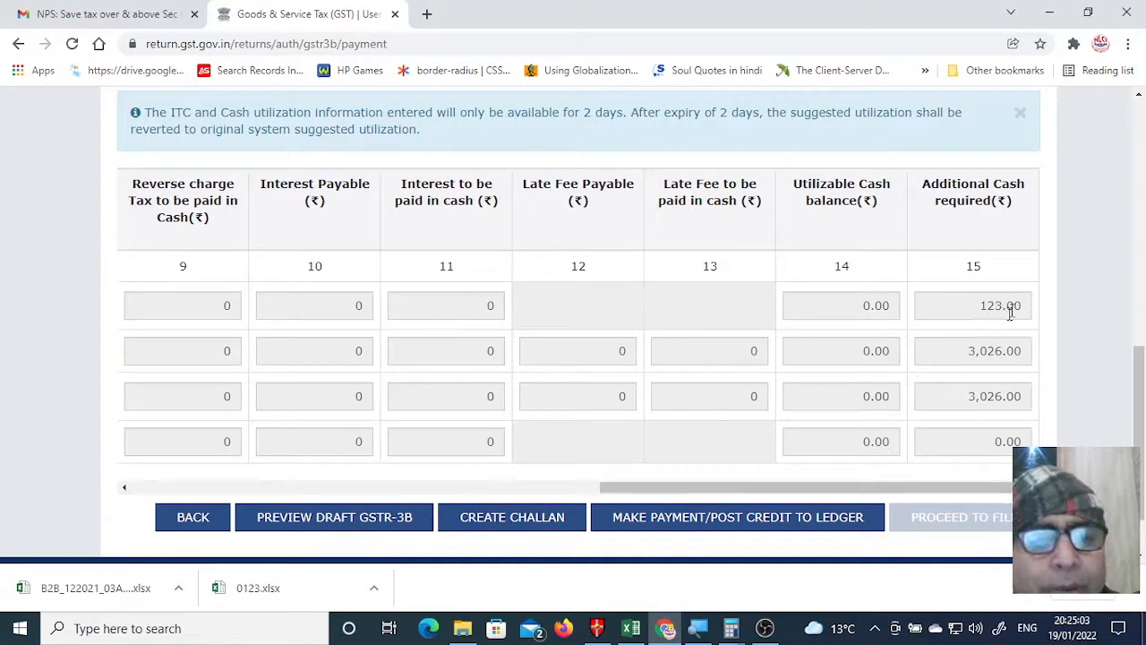
Step: Create a challan for 3,026 CGST, 123 IGST and 3,026 SGST, then view Payment Modes
left_click(517, 519)
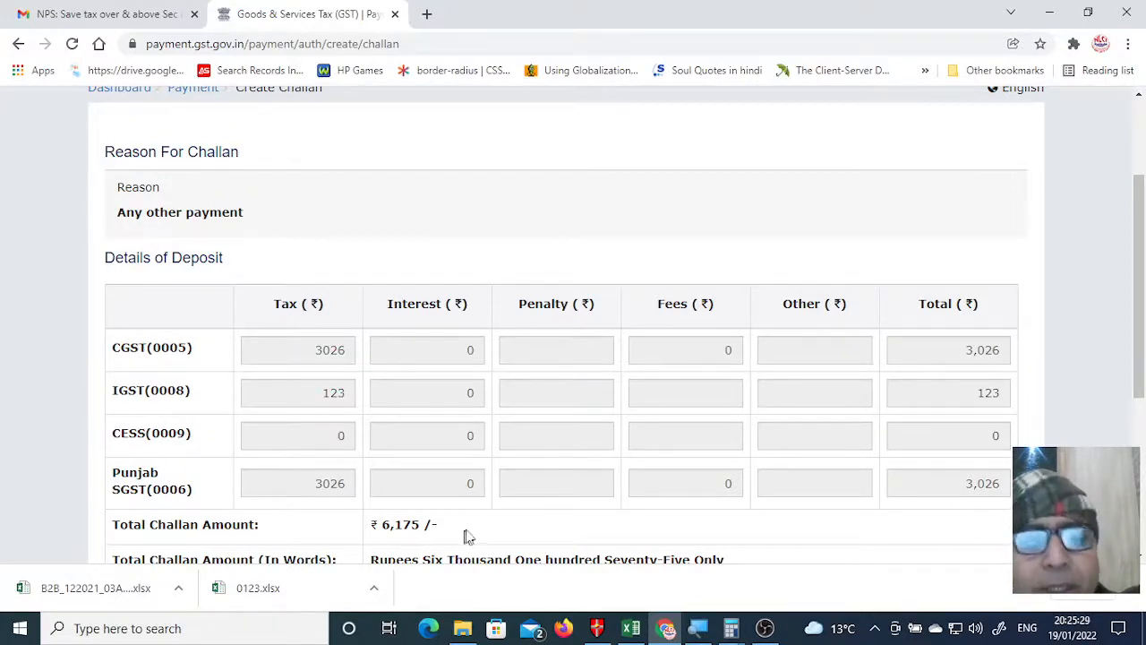
scroll(469, 535, "down", 1)
scroll(468, 535, "down", 1)
scroll(461, 447, "down", 2)
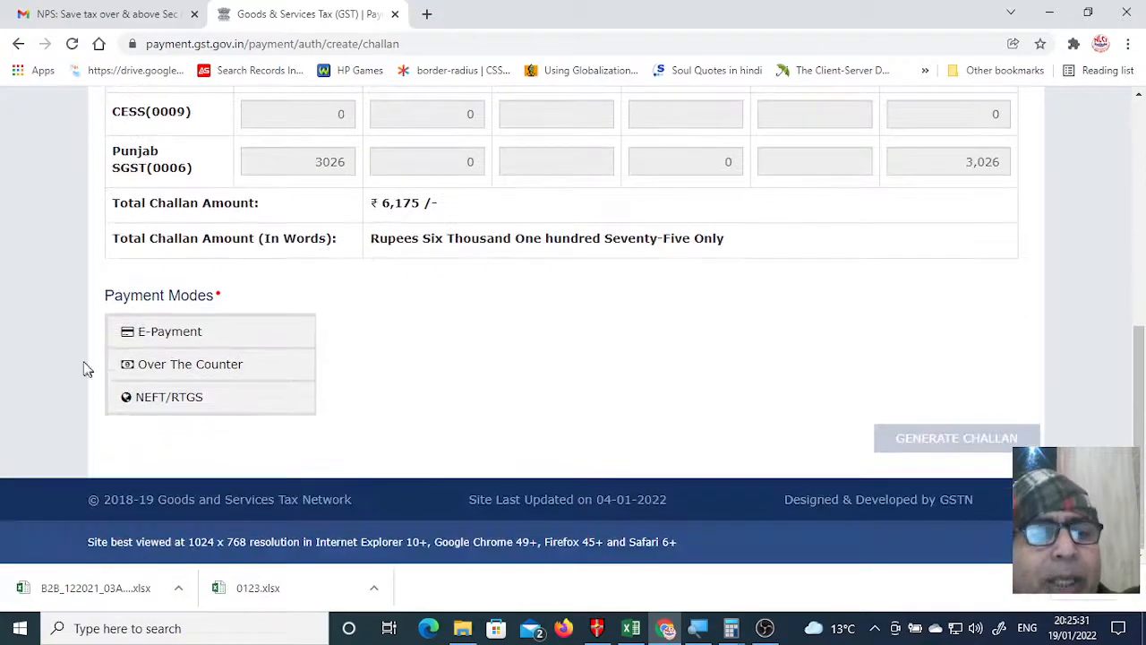
Step: Try NEFT/RTGS and its bank list without choosing, then select E-Payment as payment mode
left_click(170, 403)
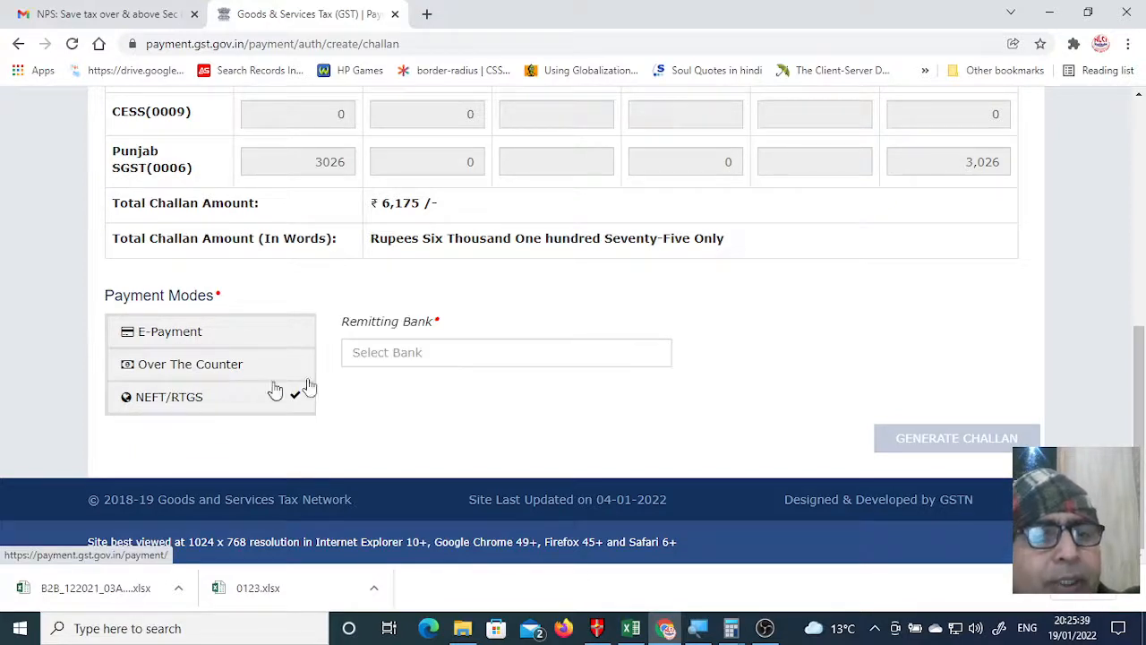
left_click(414, 351)
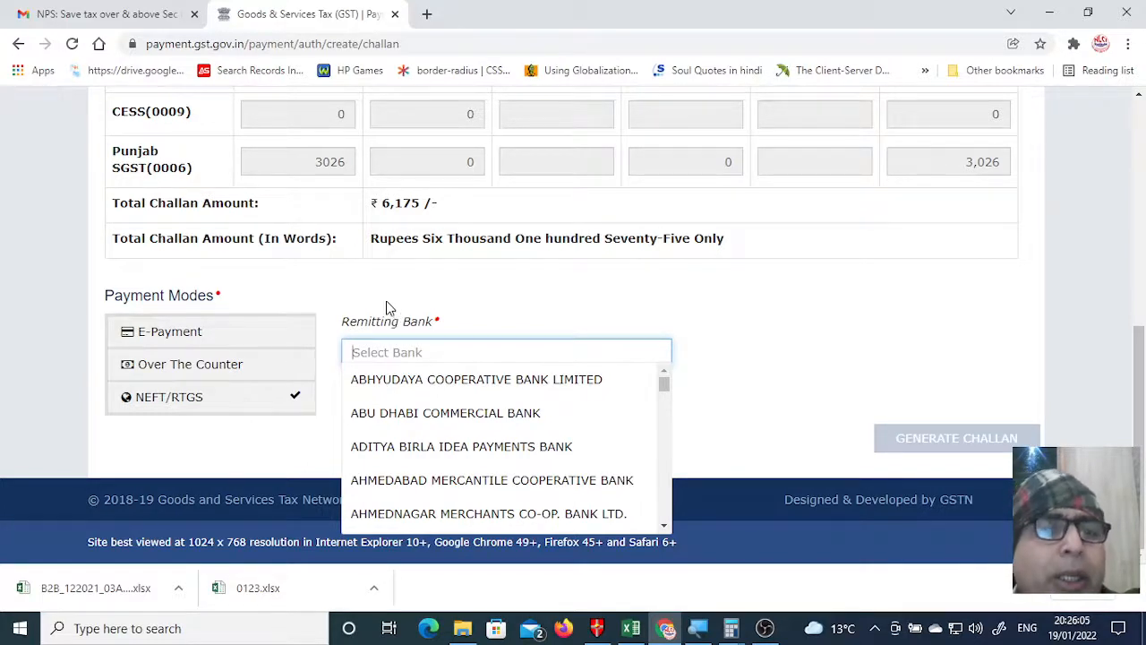
left_click(388, 302)
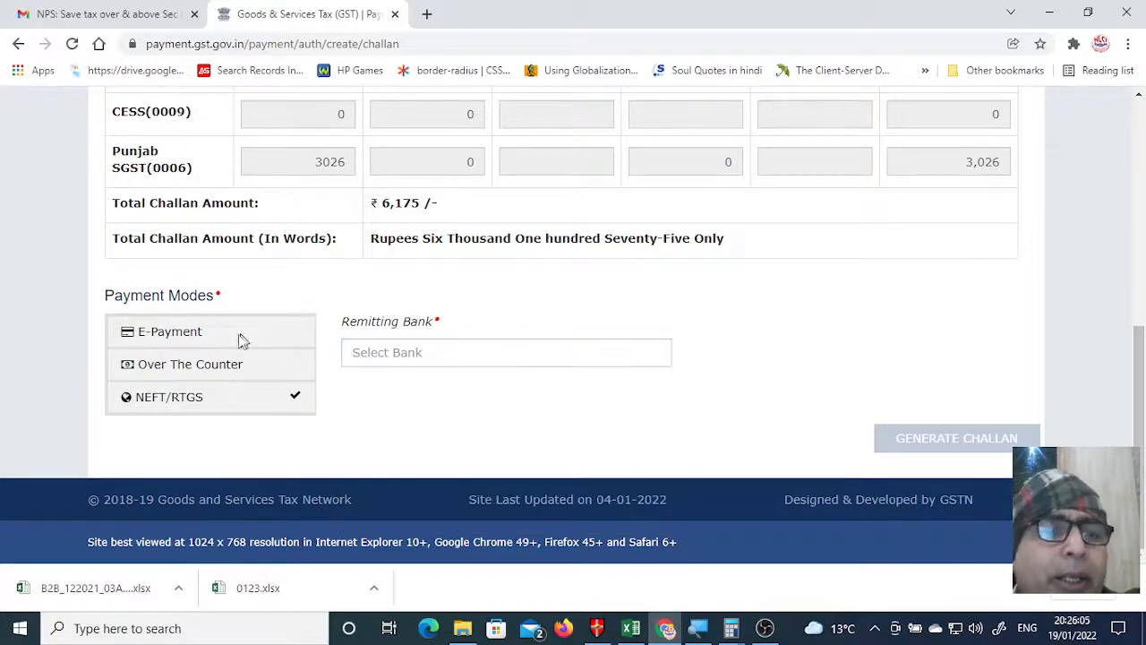
left_click(173, 340)
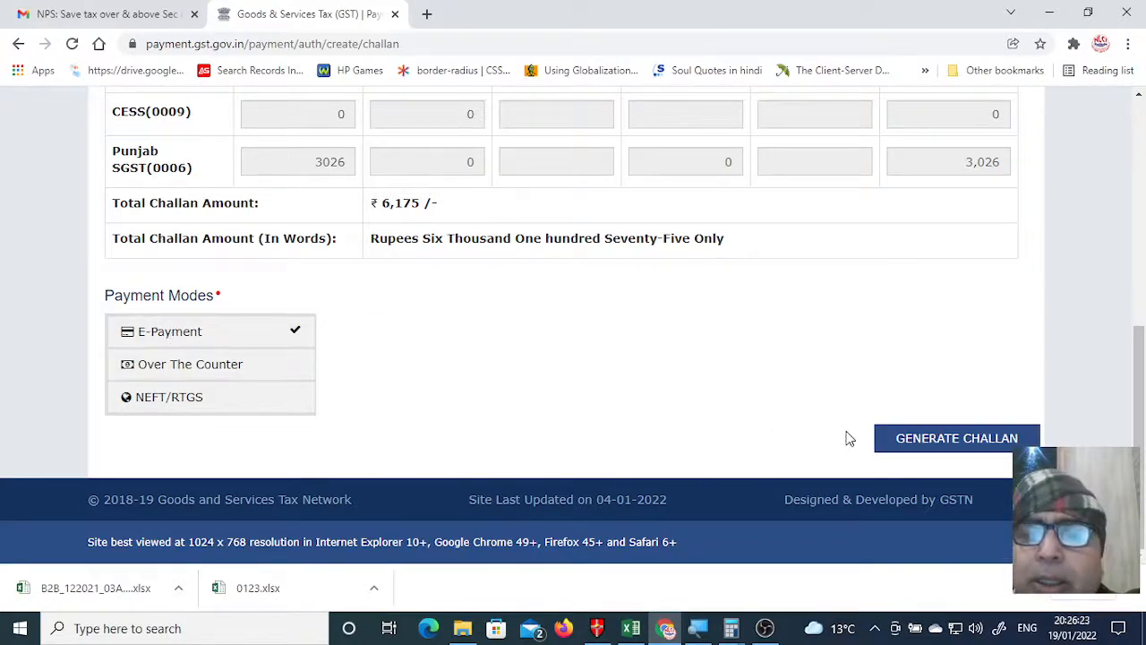
Step: Generate the ₹6,175 E-Payment challan and scroll to Select Mode of E-Payment
left_click(928, 446)
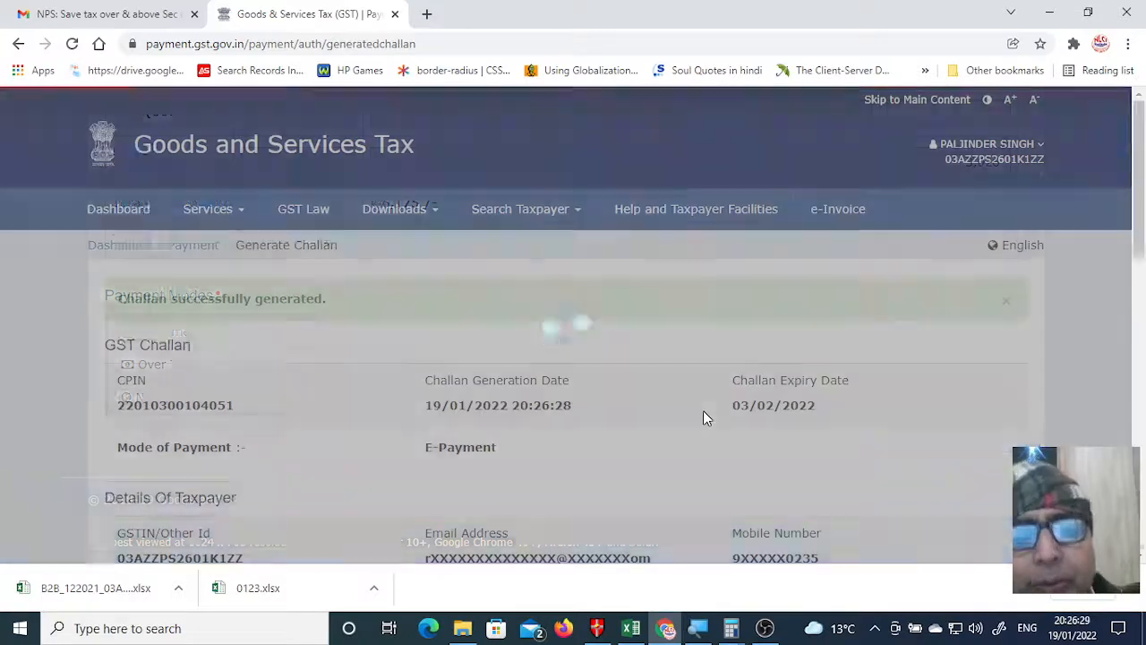
scroll(598, 425, "down", 2)
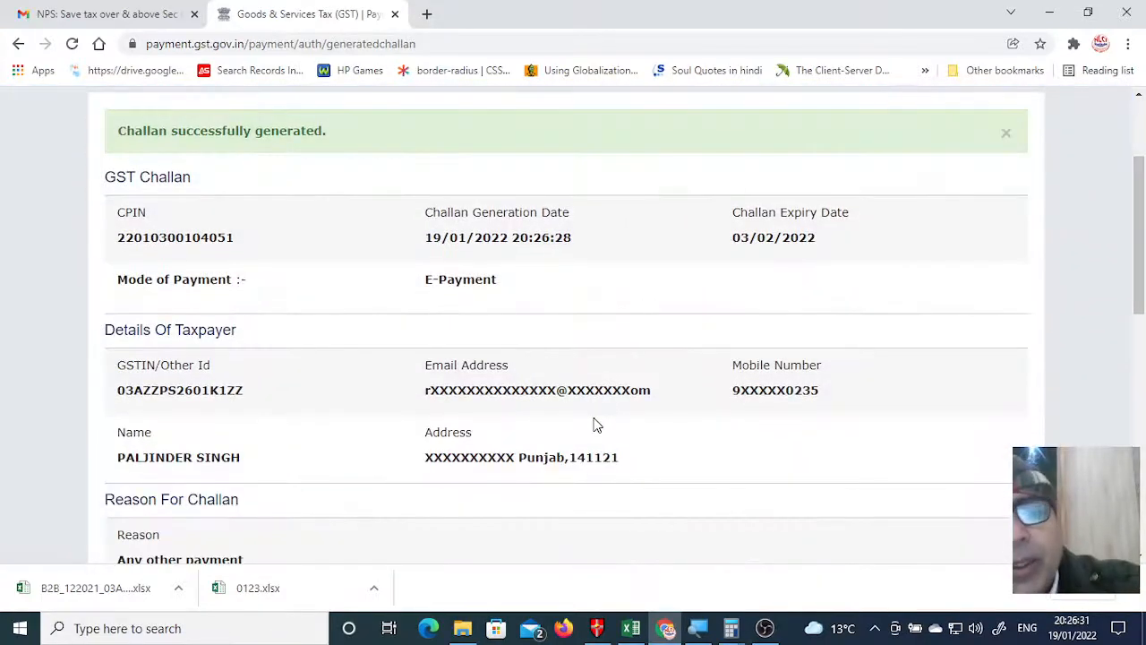
scroll(591, 418, "down", 5)
scroll(589, 418, "down", 2)
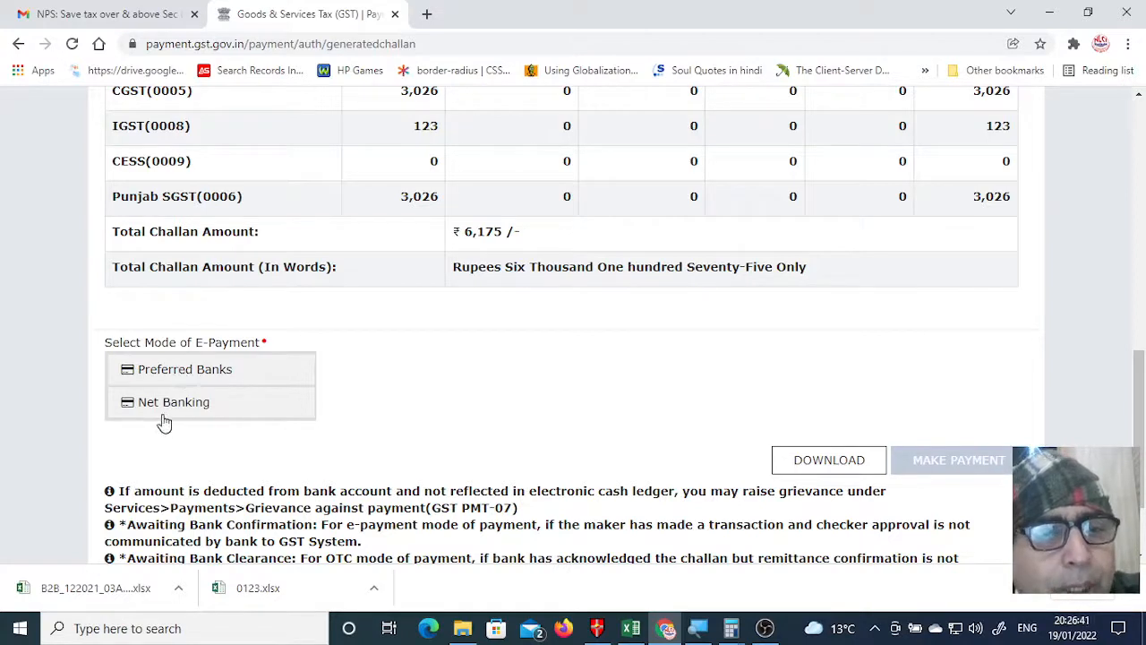
Step: Pick Bank of India under Preferred Banks, accept the terms, and make the payment
left_click(186, 372)
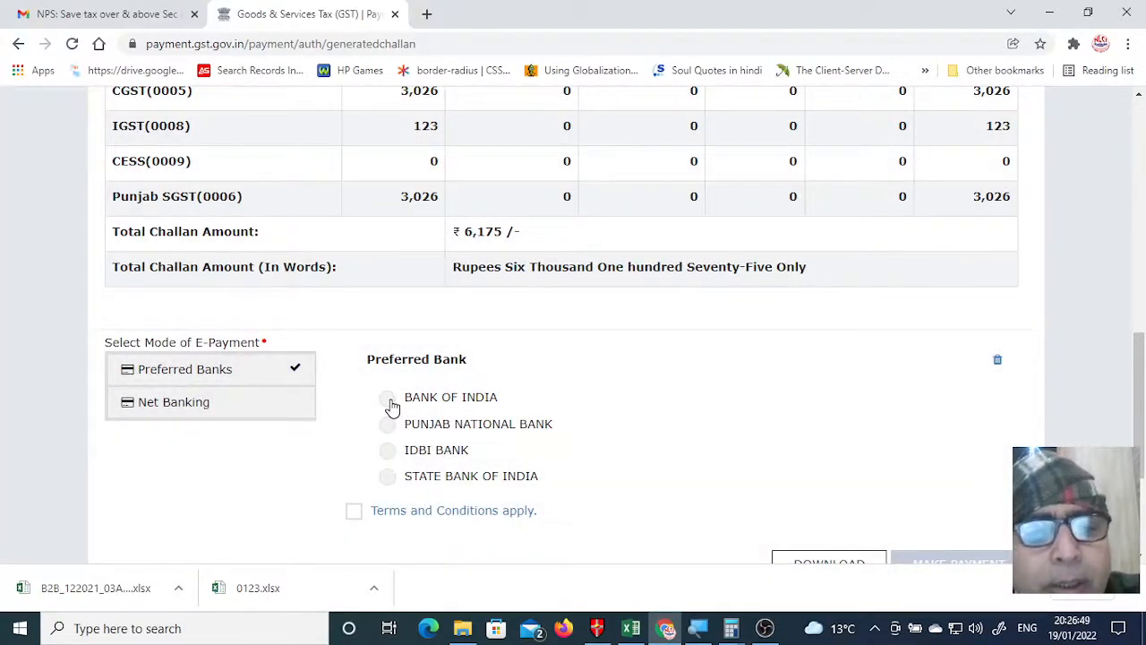
left_click(390, 402)
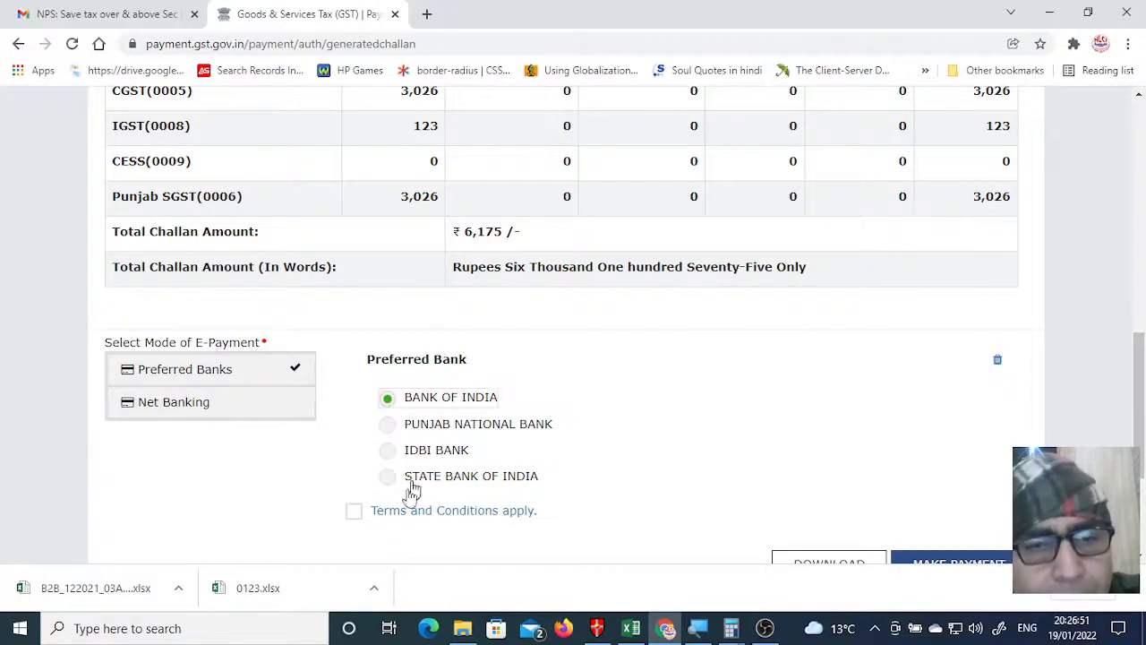
left_click(355, 515)
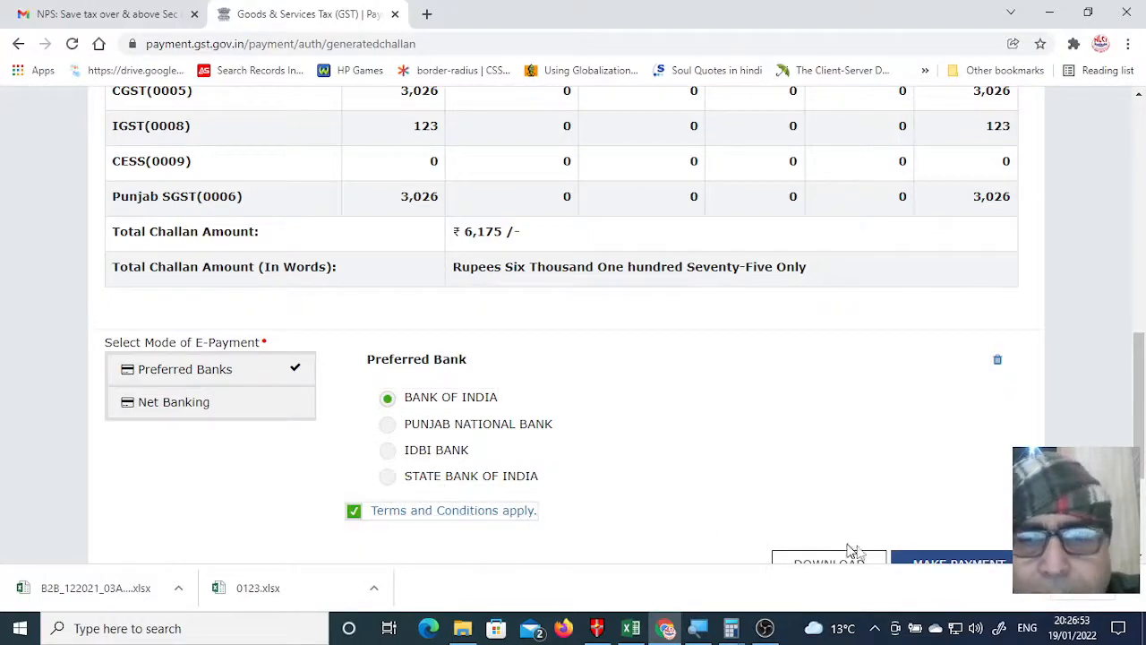
scroll(965, 520, "down", 1)
left_click(956, 488)
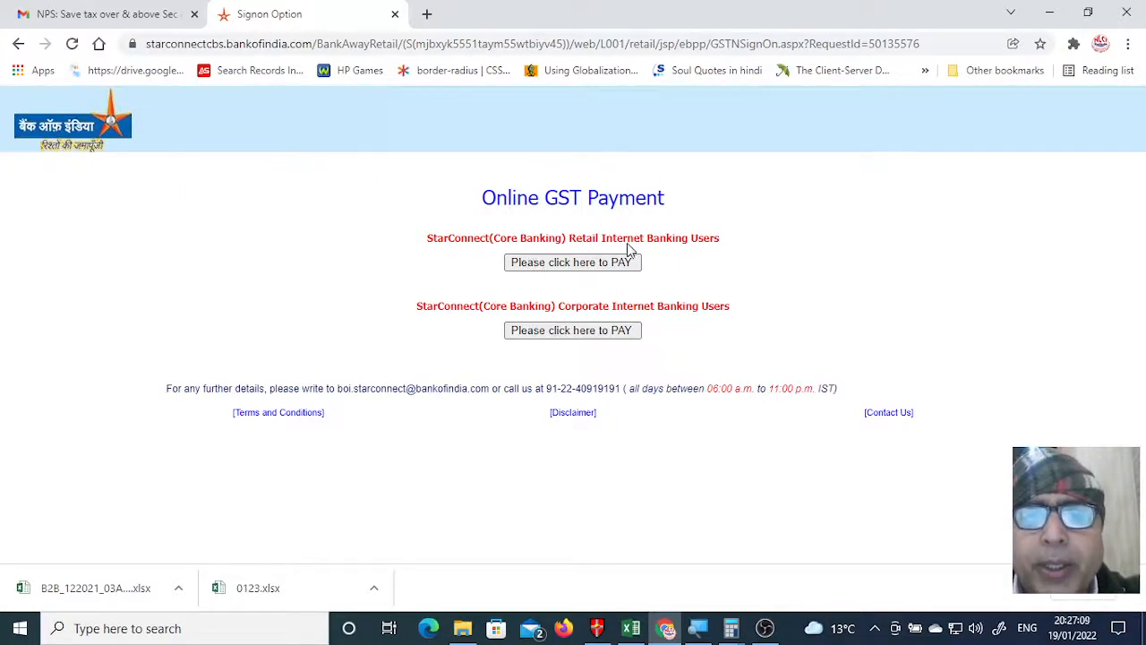
Step: Choose Retail payment and submit the retail login with a retyped password
left_click(566, 273)
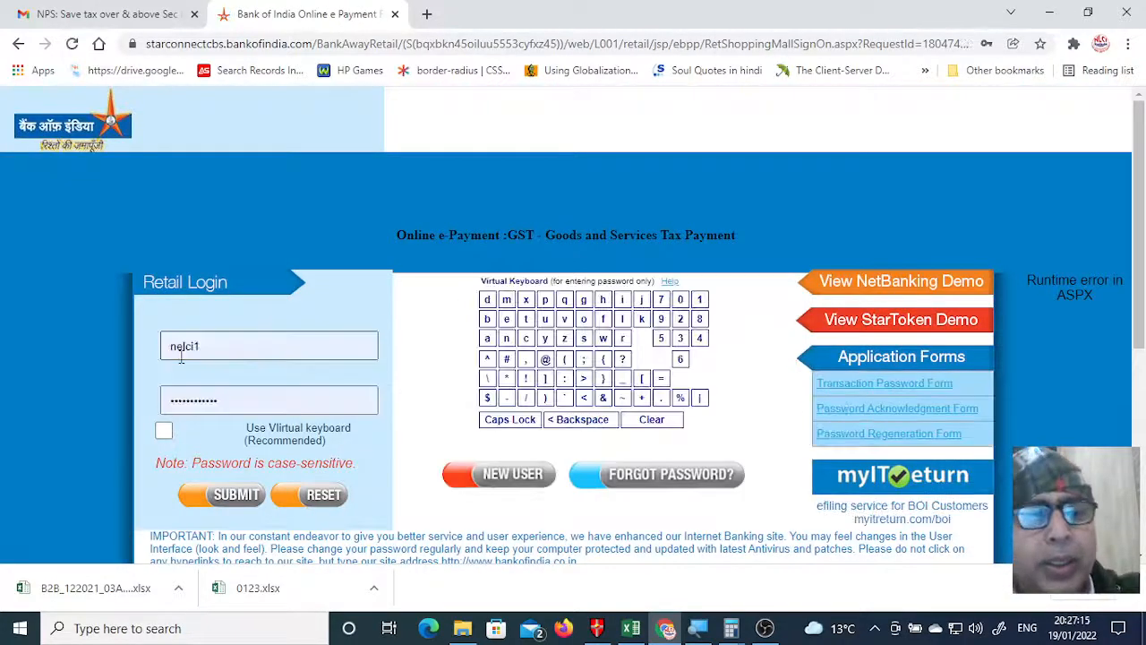
left_click(232, 408)
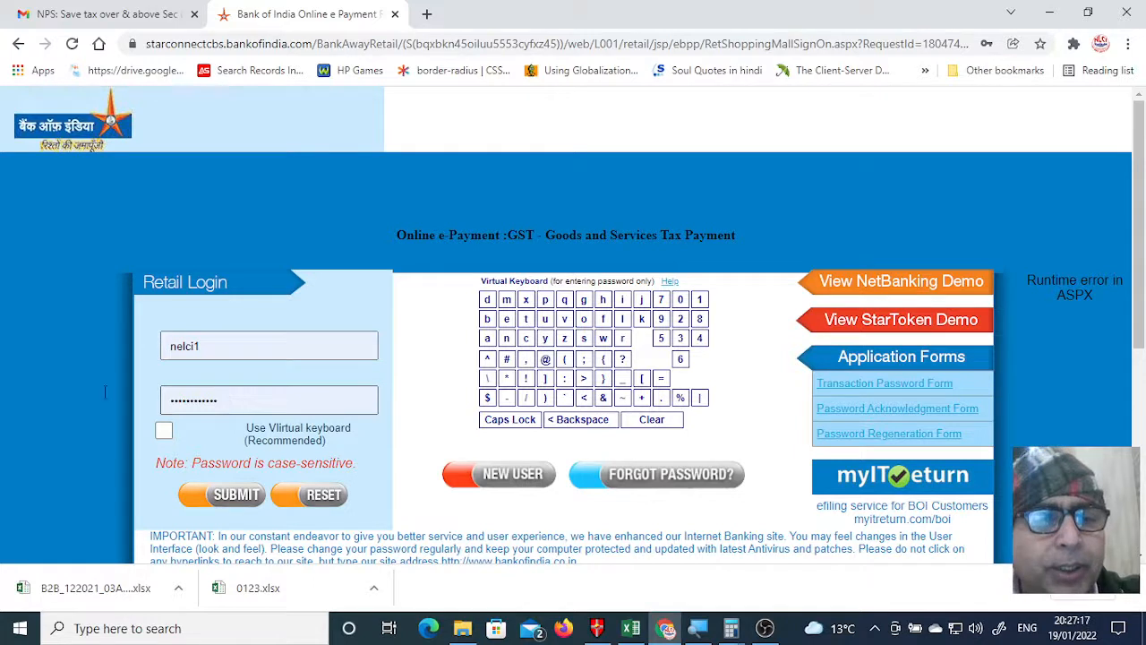
key("BackSpace")
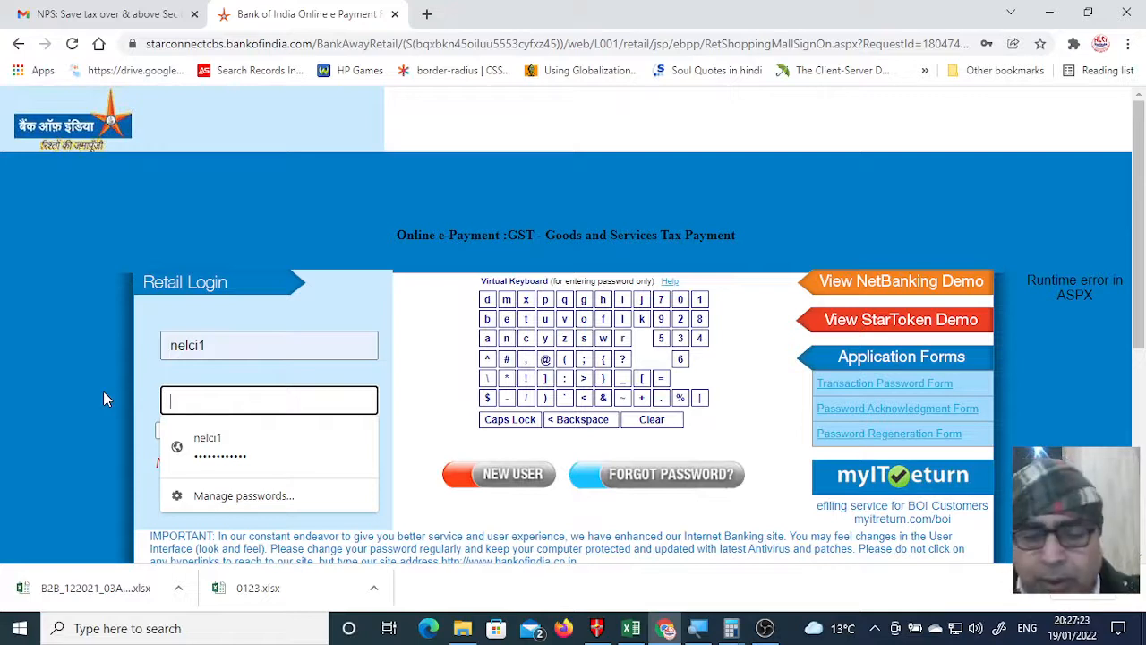
type("••")
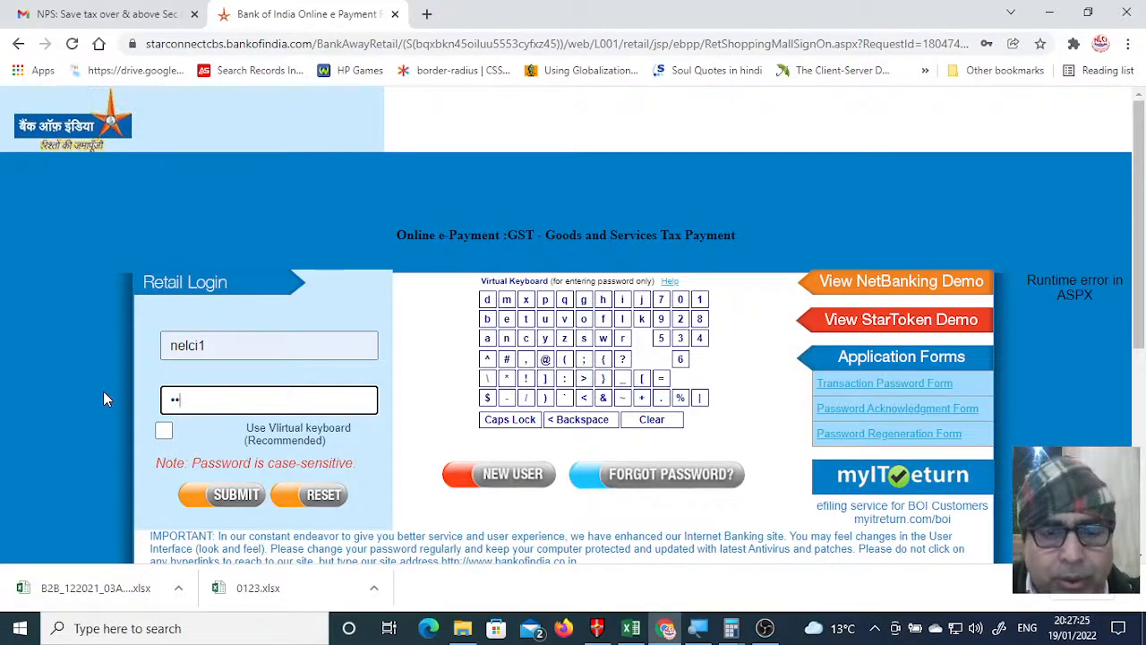
type("••")
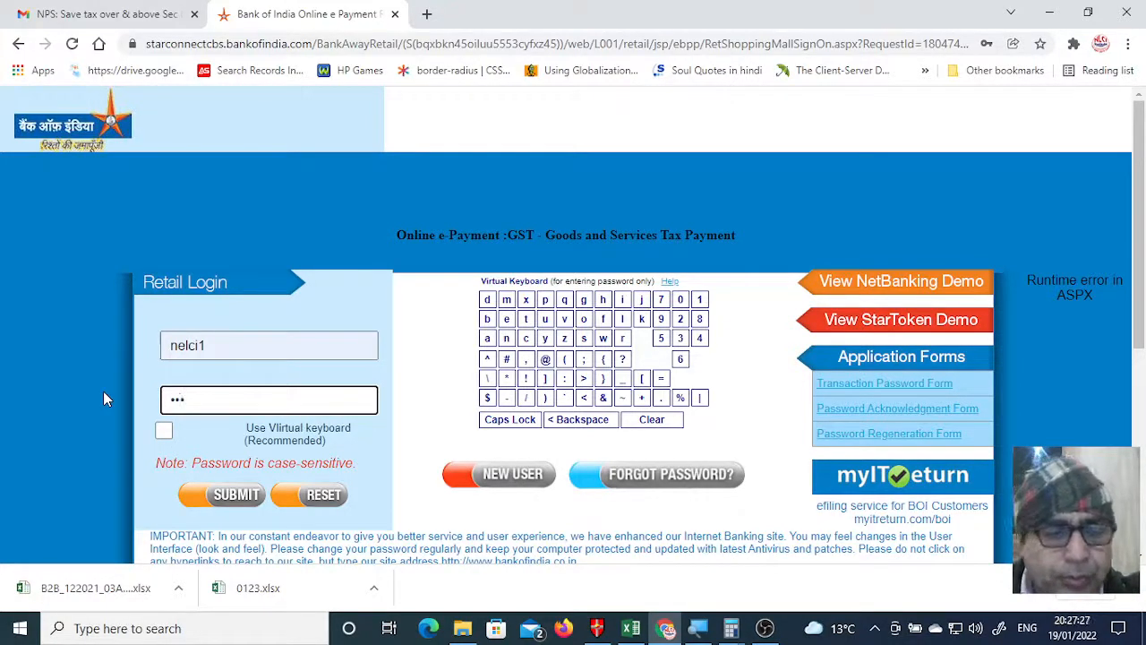
type("•••")
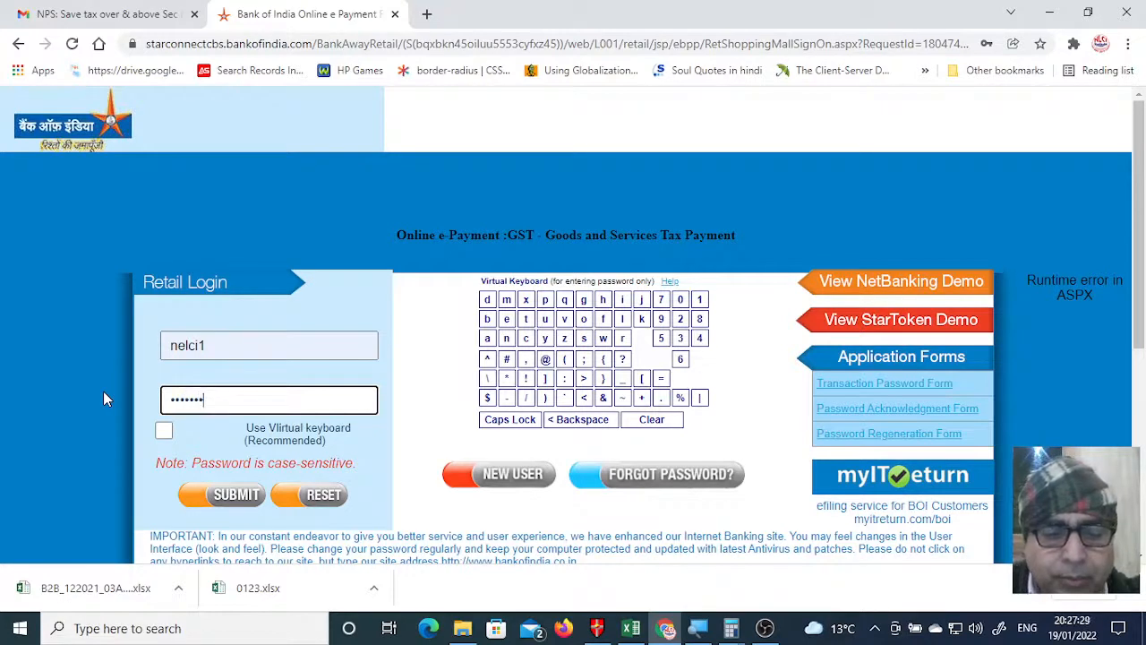
type("••")
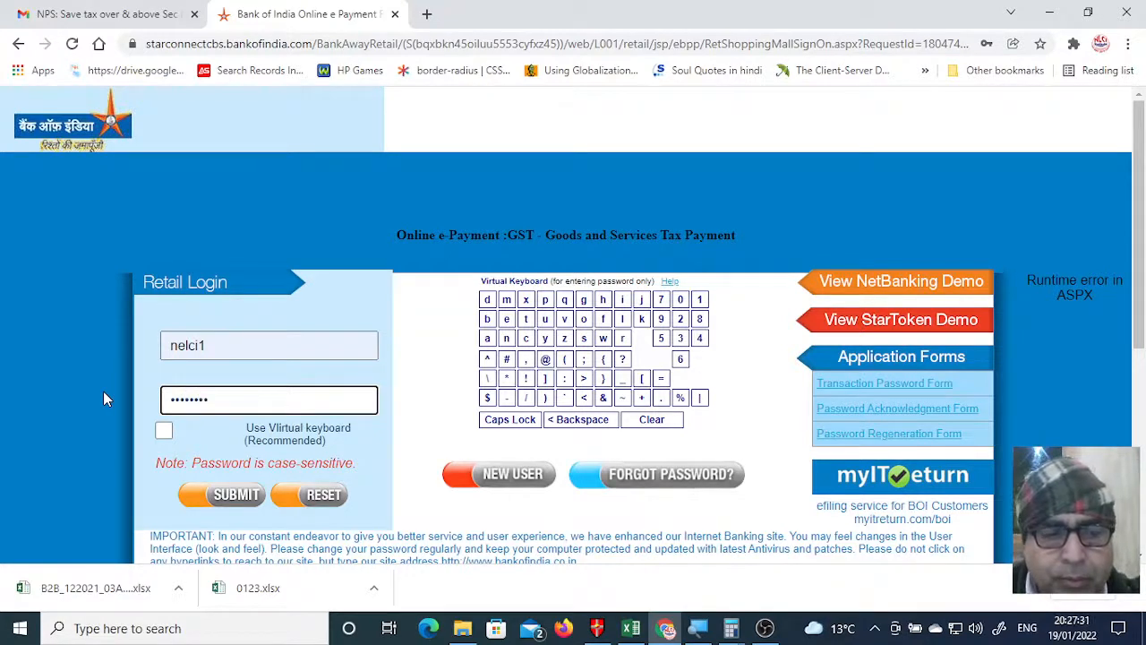
type("•")
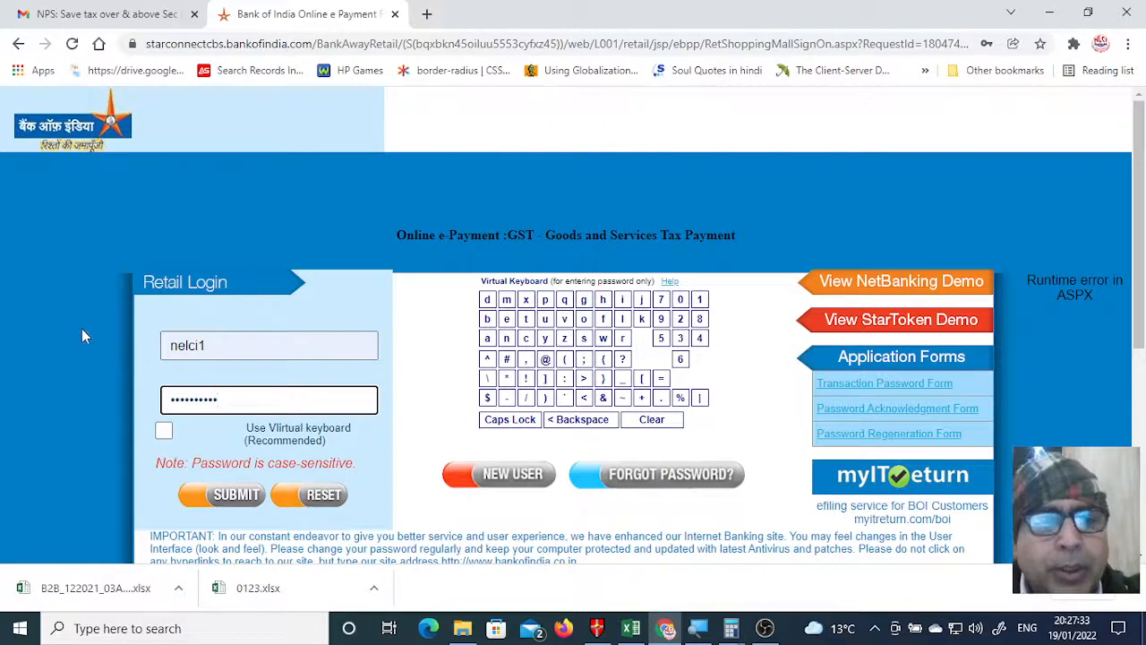
left_click(240, 497)
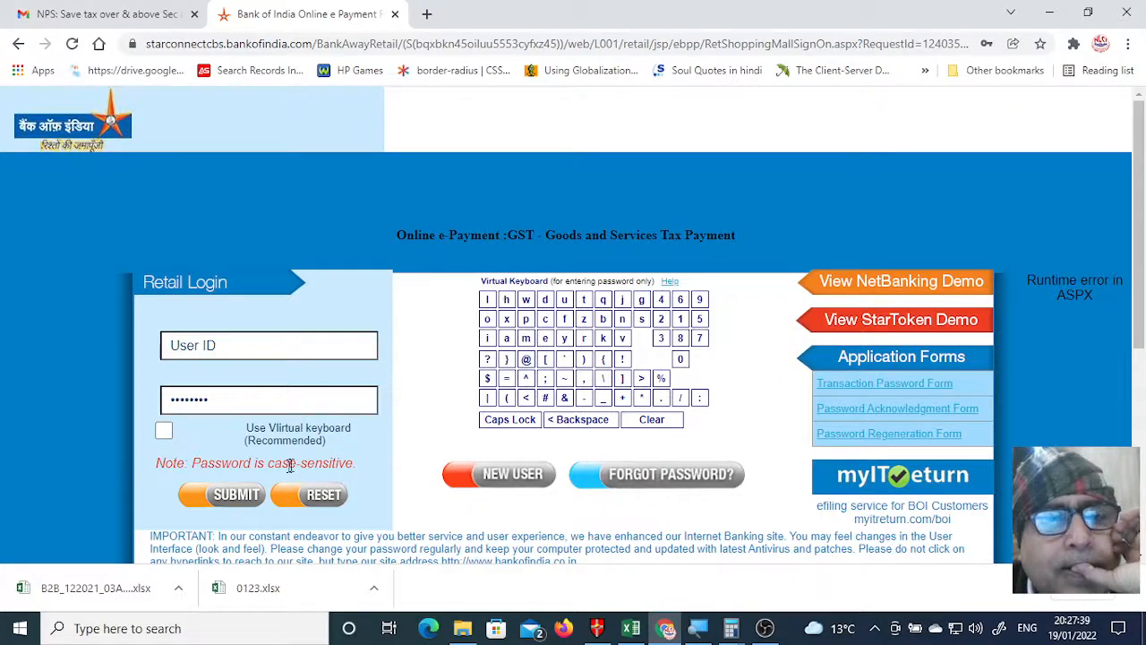
Step: Refill the saved User ID, retype the password, and submit the retail login again
scroll(439, 466, "down", 1)
scroll(439, 465, "down", 1)
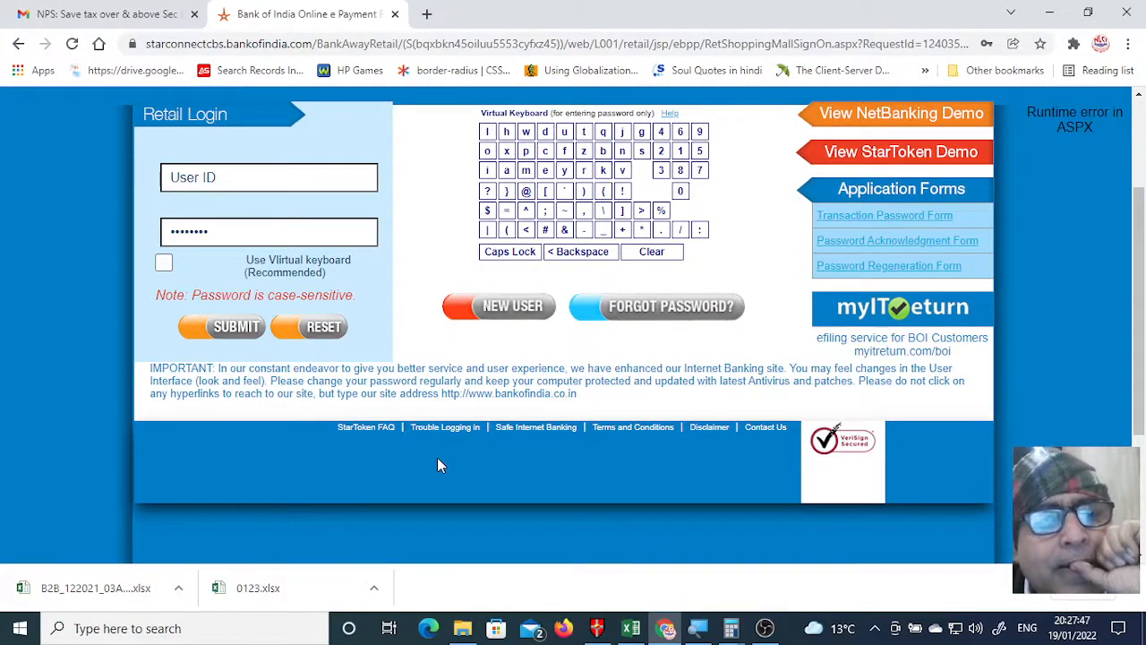
scroll(439, 464, "up", 2)
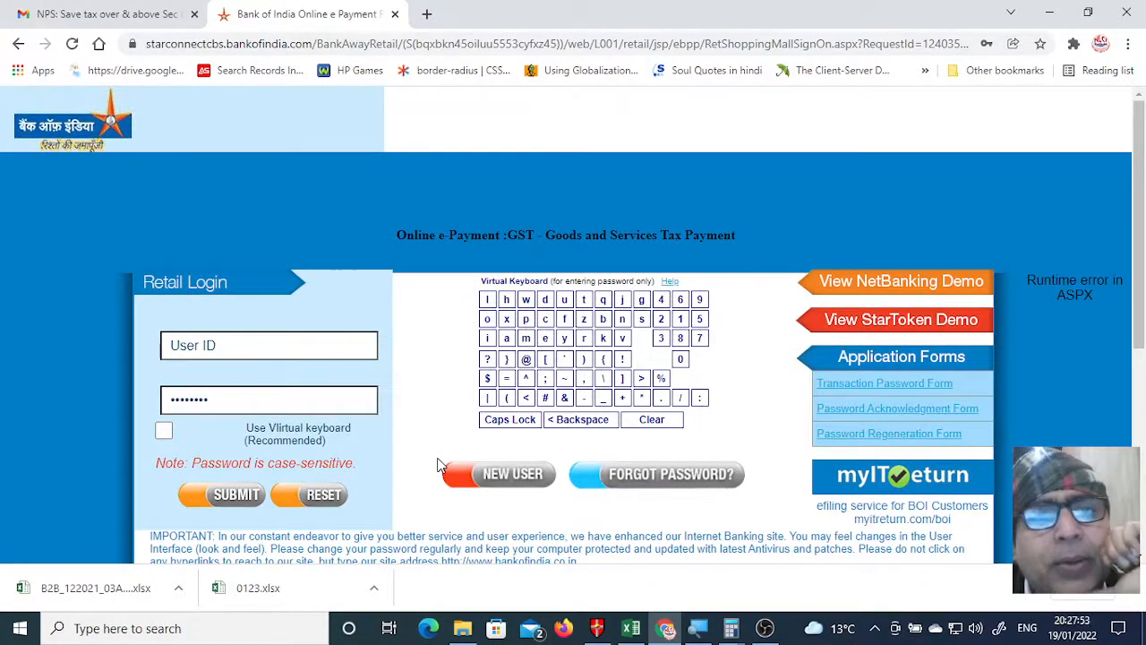
scroll(437, 462, "down", 1)
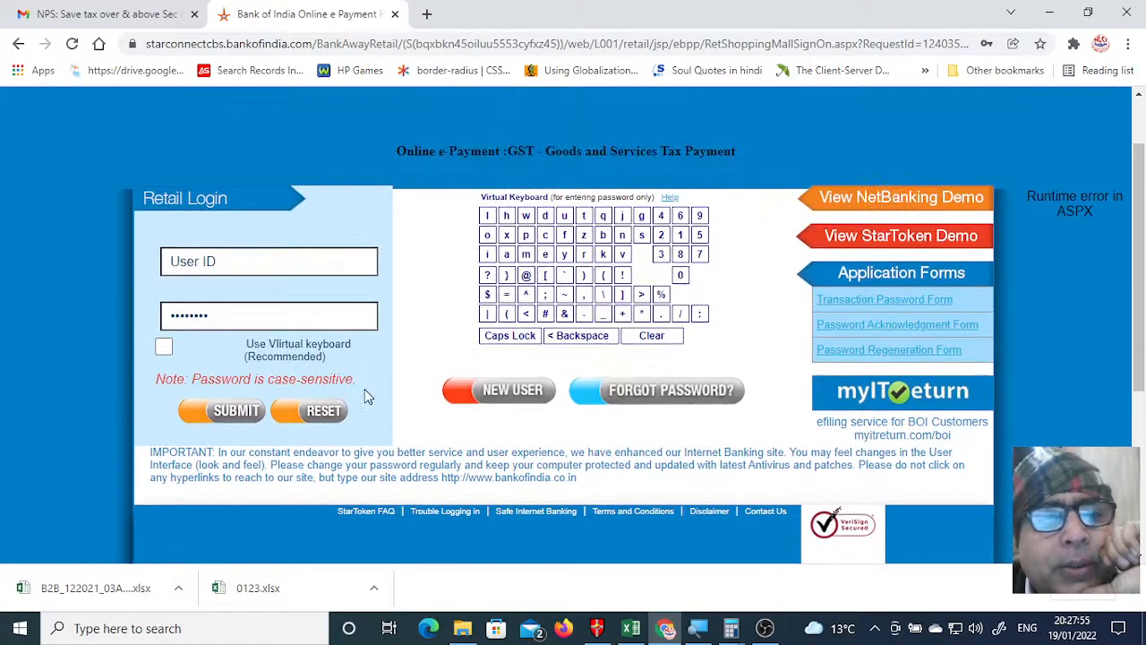
scroll(364, 388, "up", 1)
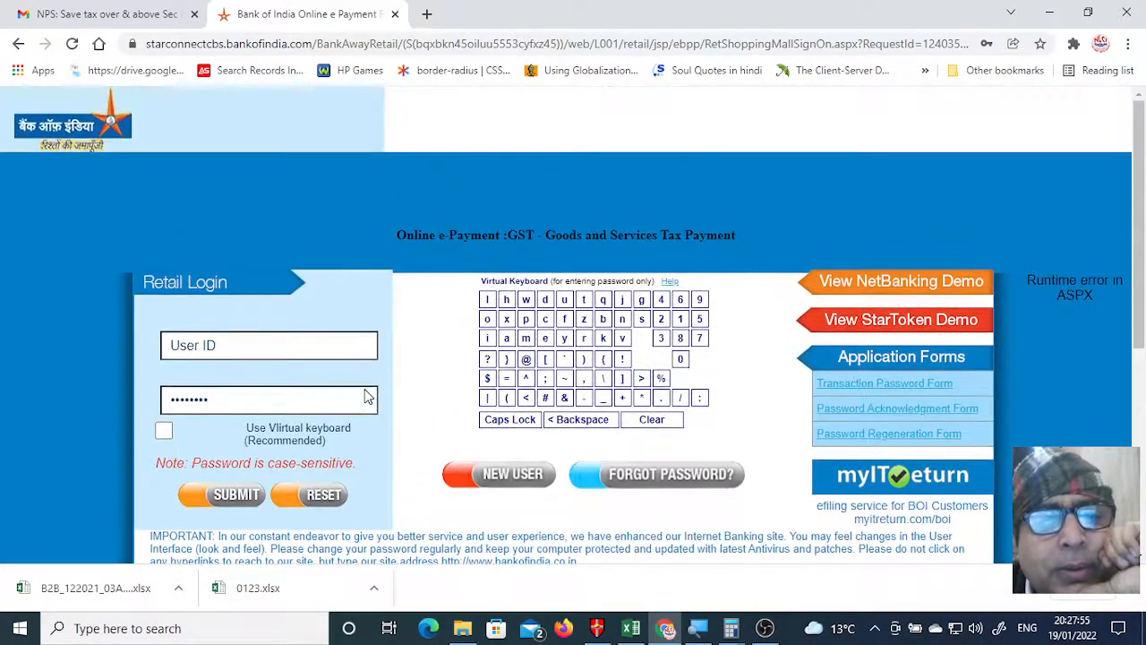
left_click(214, 343)
left_click(217, 385)
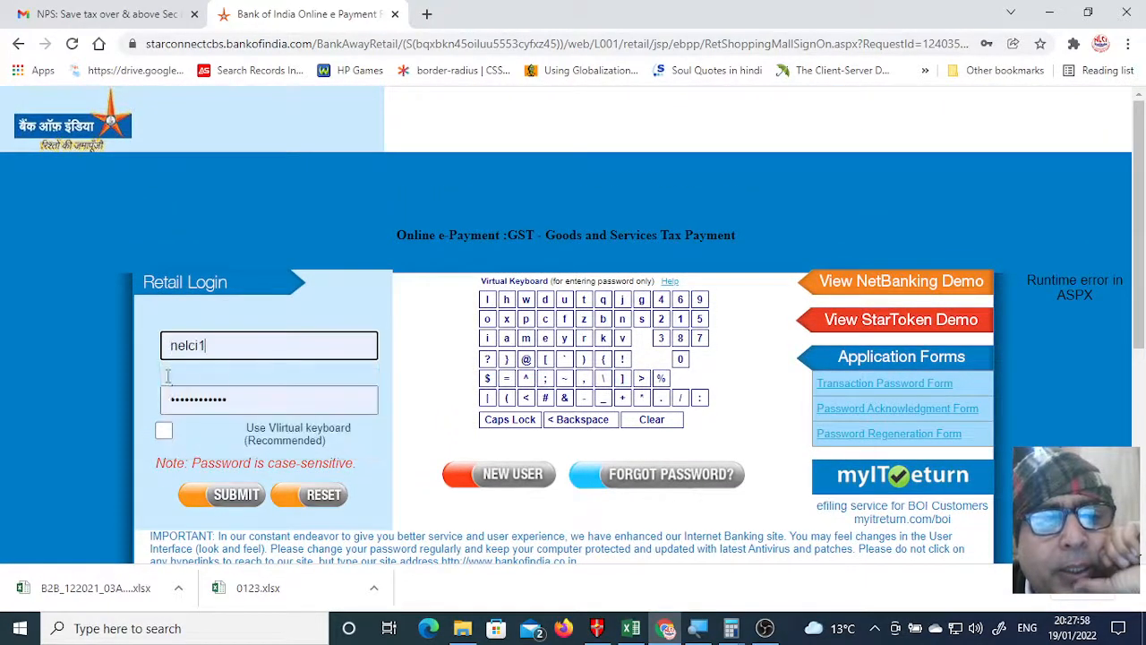
double_click(229, 404)
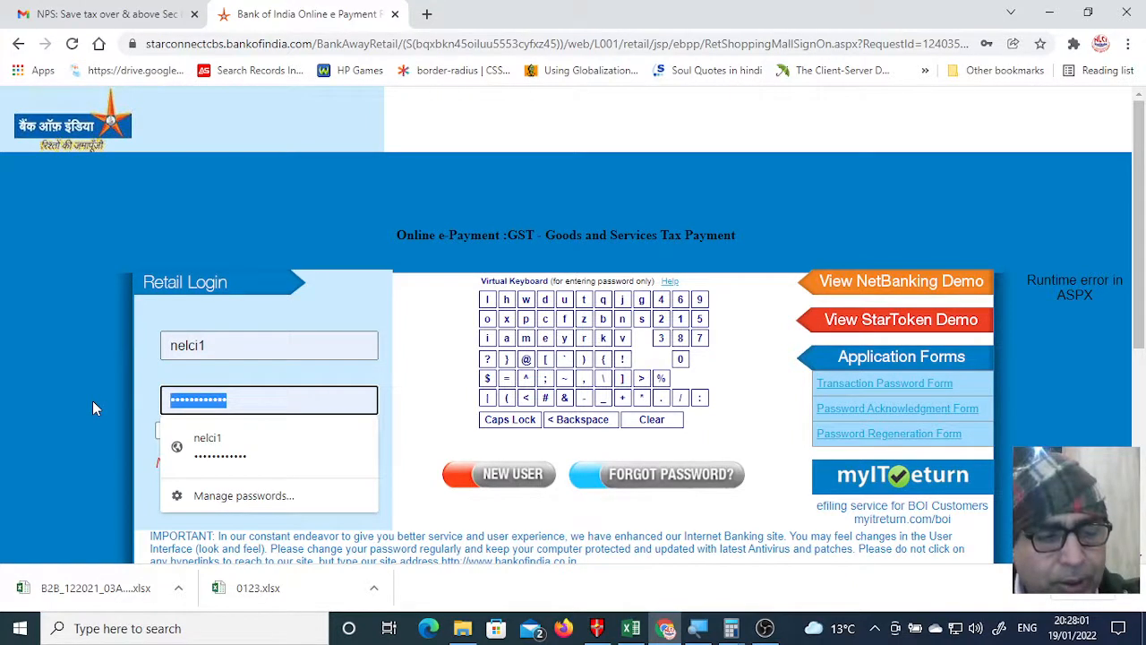
key("BackSpace")
type("a")
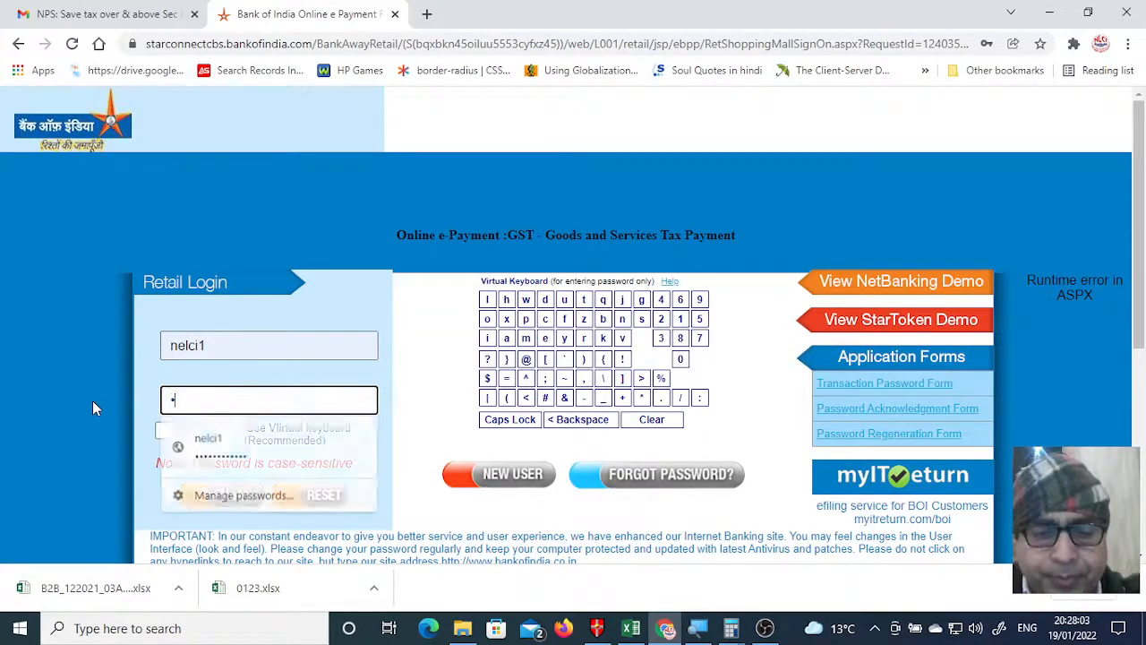
type("aaaa")
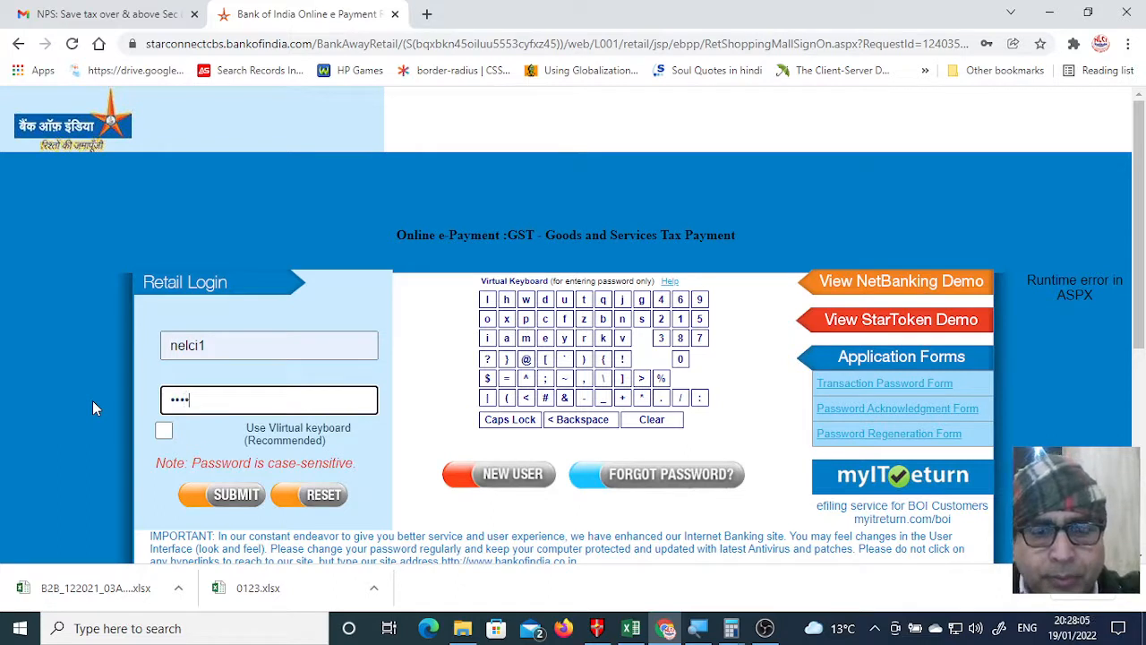
type("aaa")
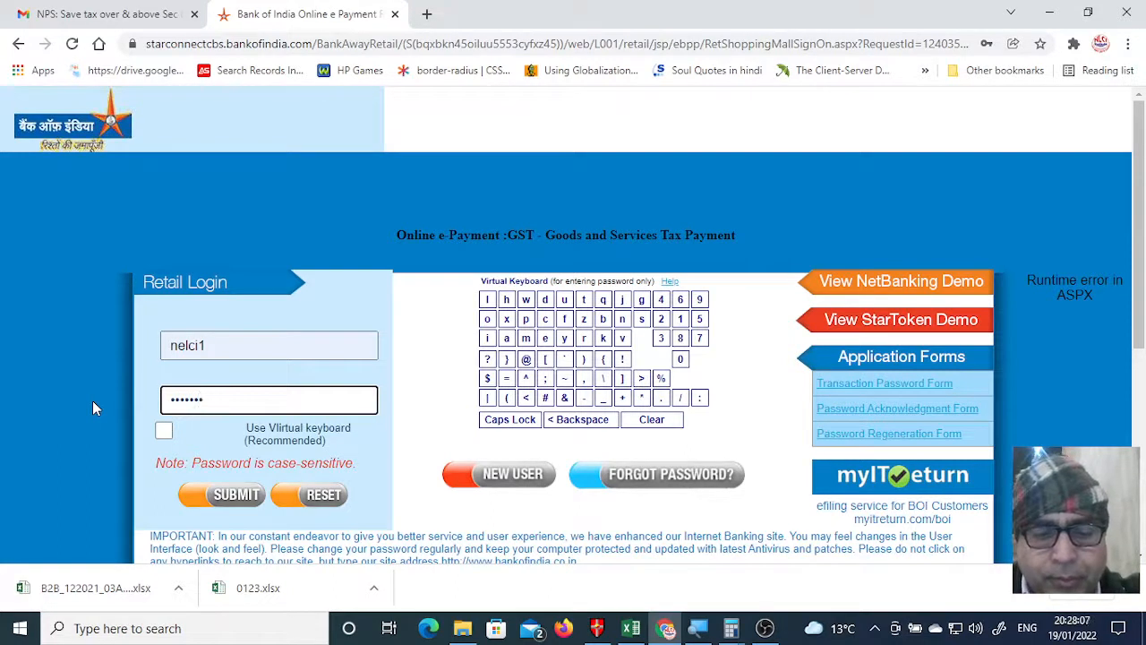
type("aaaa")
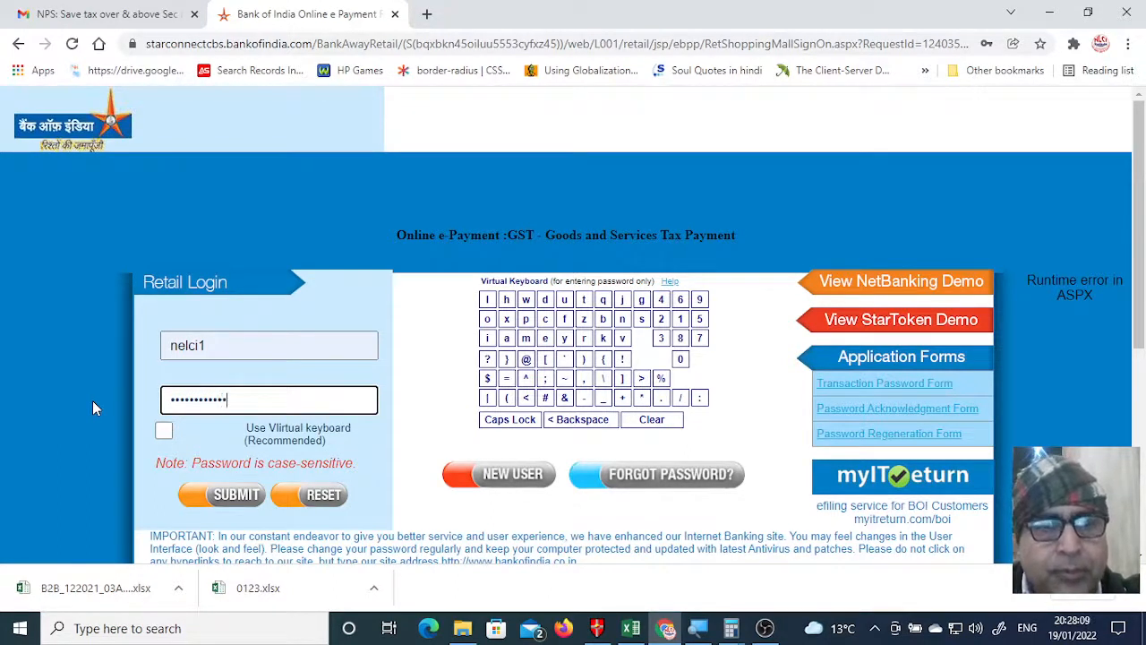
left_click(242, 497)
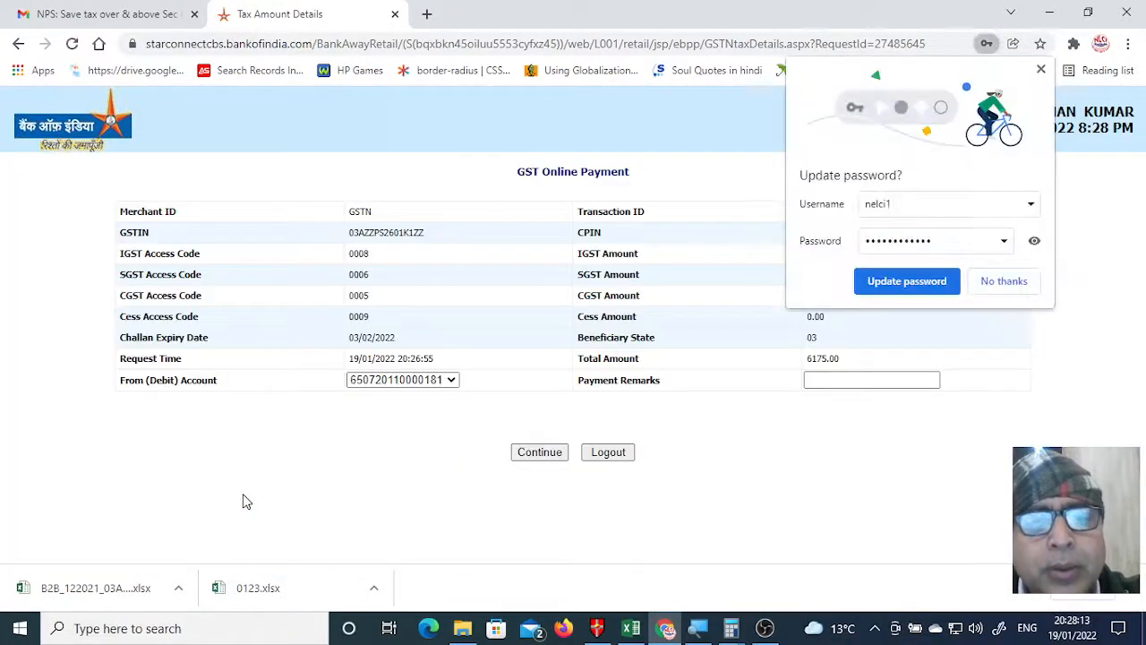
Step: Dismiss the password-update prompt, add a GST payment remark, and submit the payment details
left_click(1003, 281)
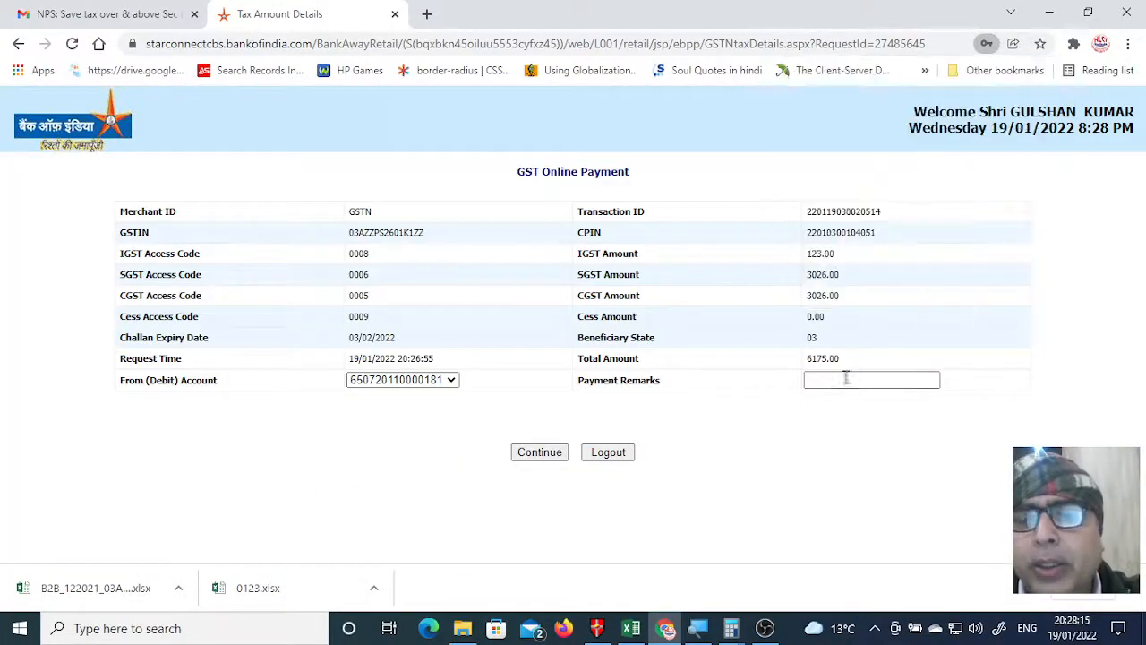
left_click(817, 382)
type("gst ")
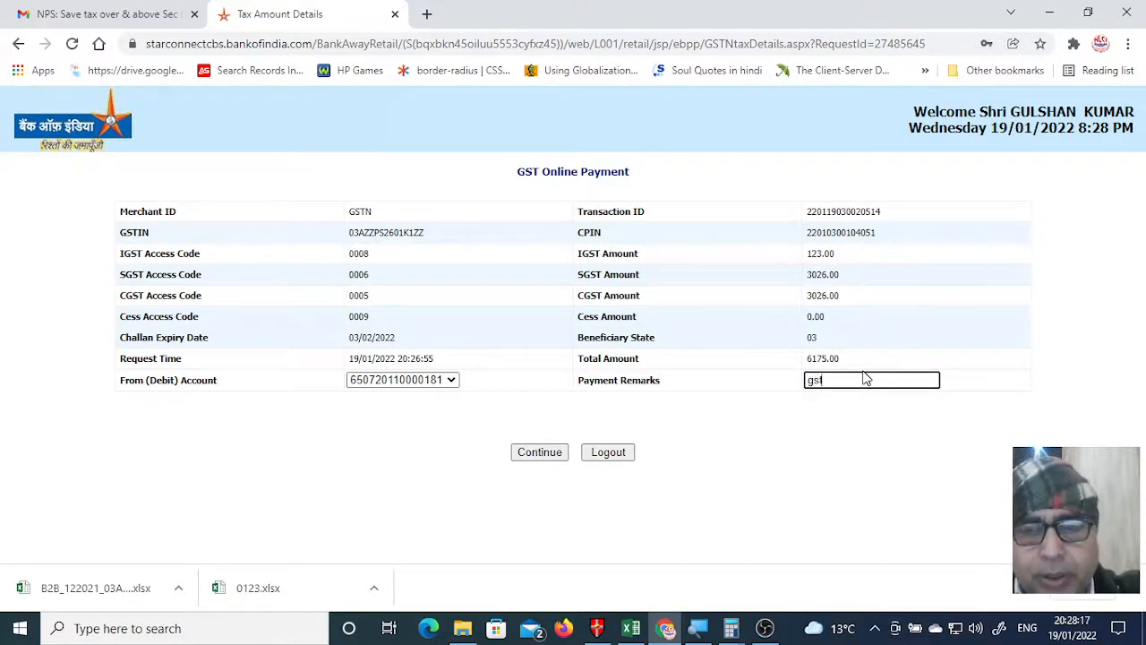
type("for gurpar")
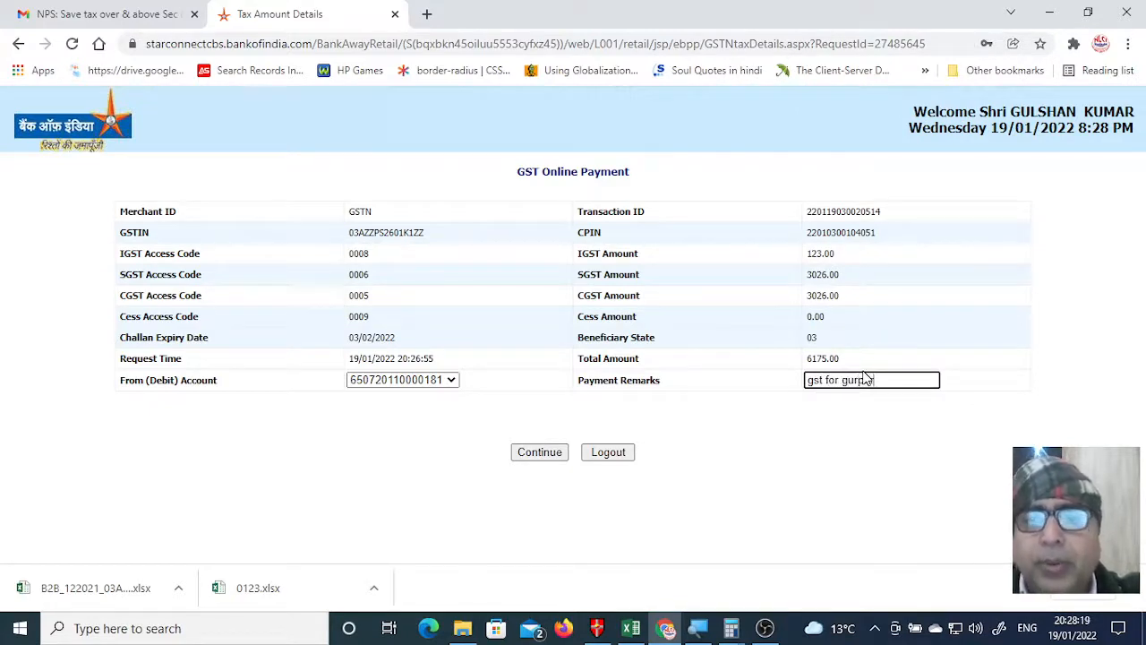
type("tap")
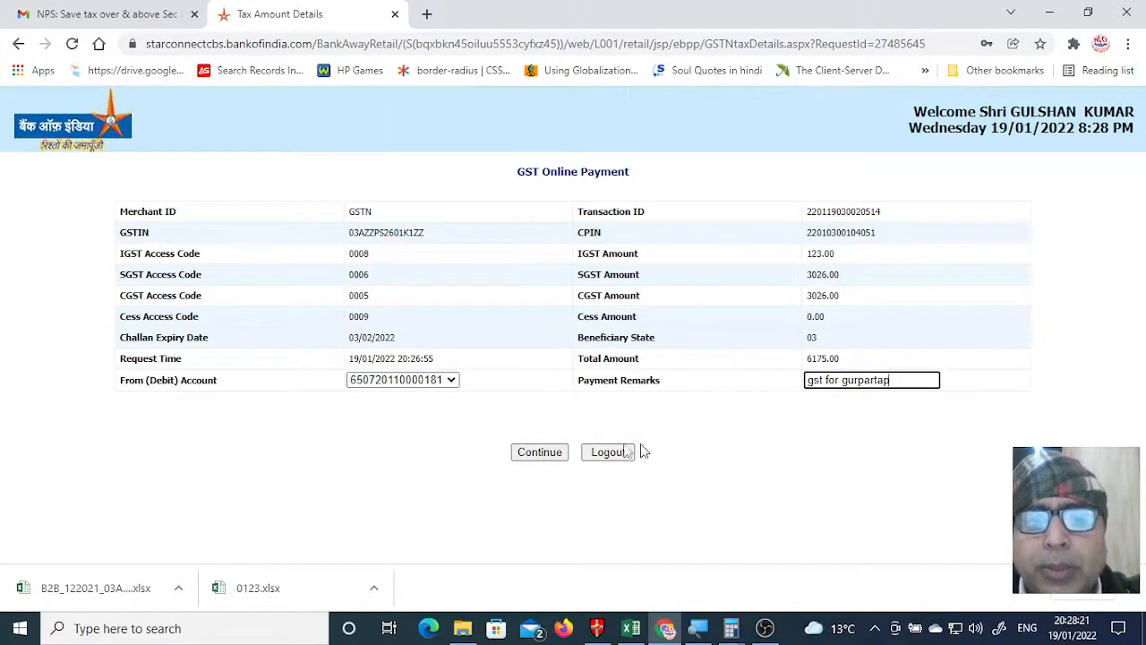
left_click(540, 452)
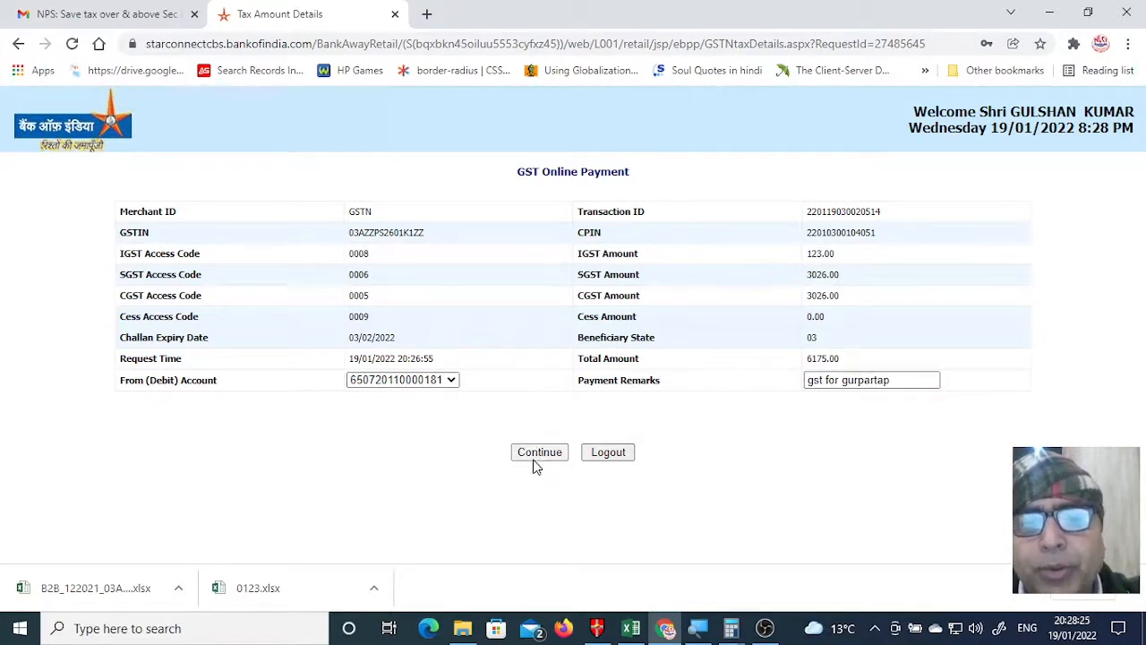
left_click(534, 455)
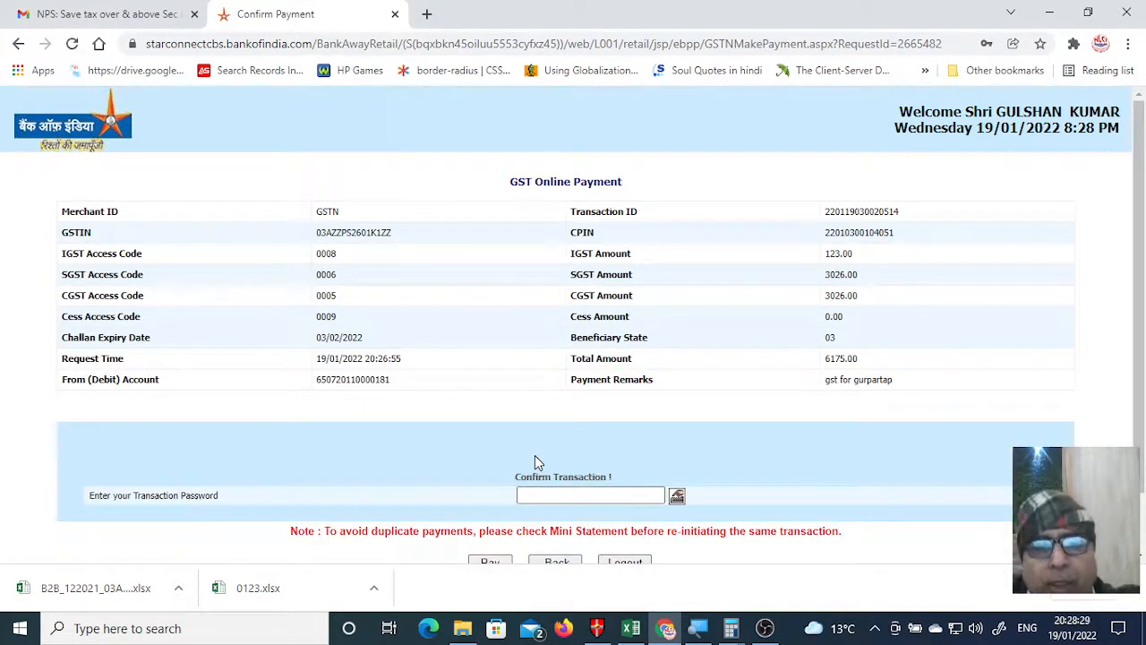
Step: Enter the transaction password and pay the 6175.00 GST payment
left_click(542, 495)
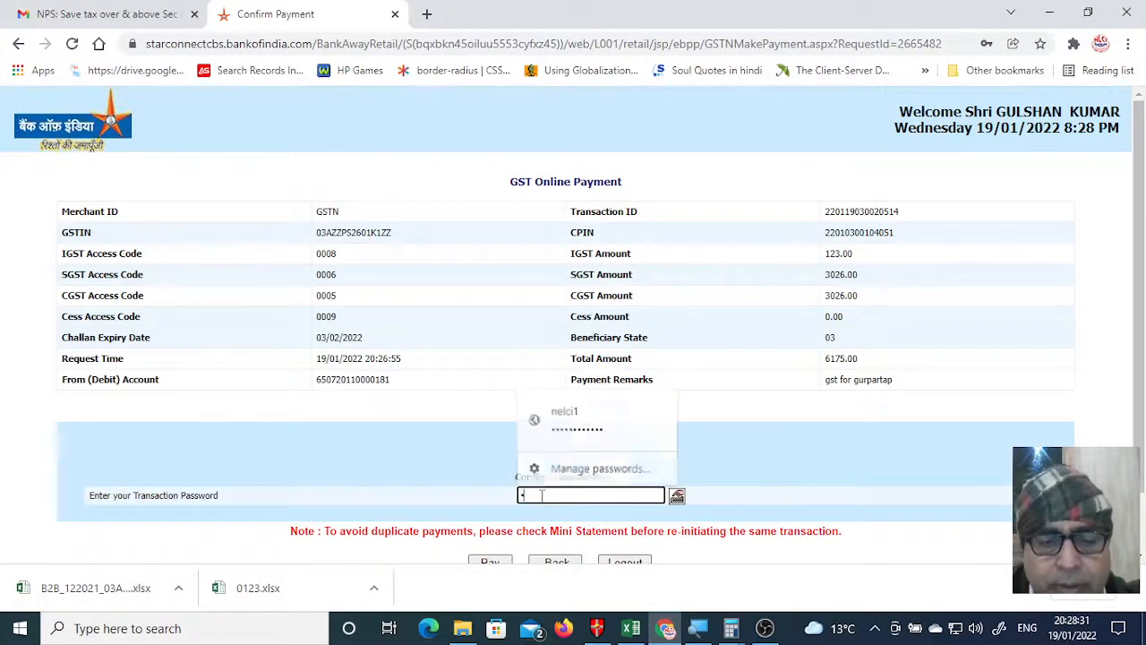
type("aaa")
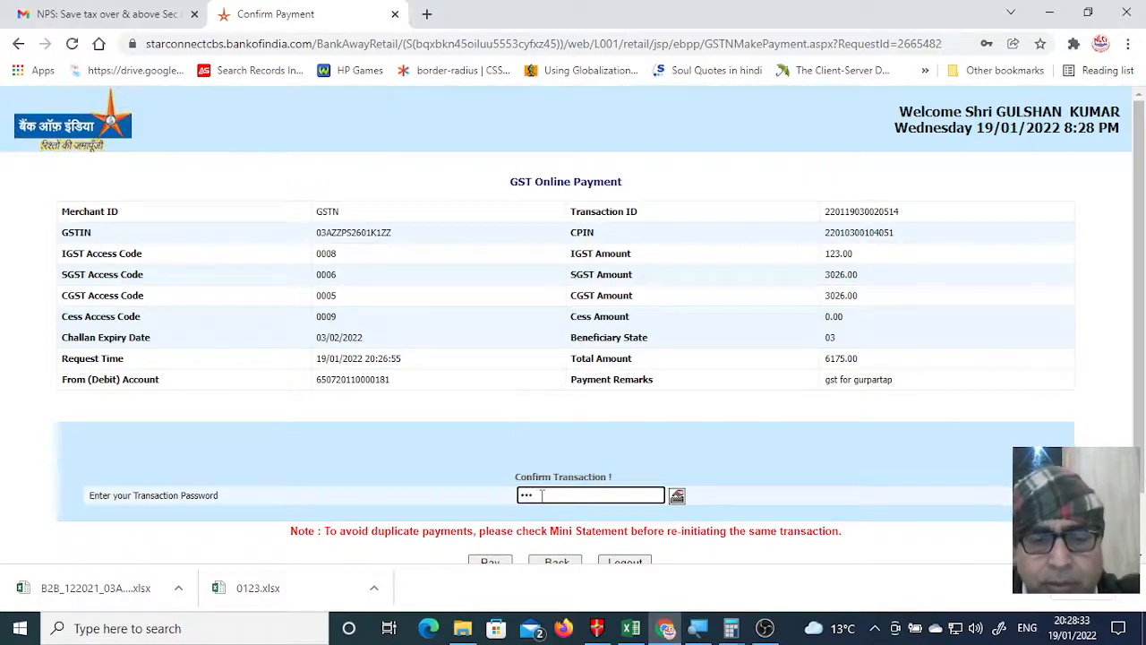
type("aa")
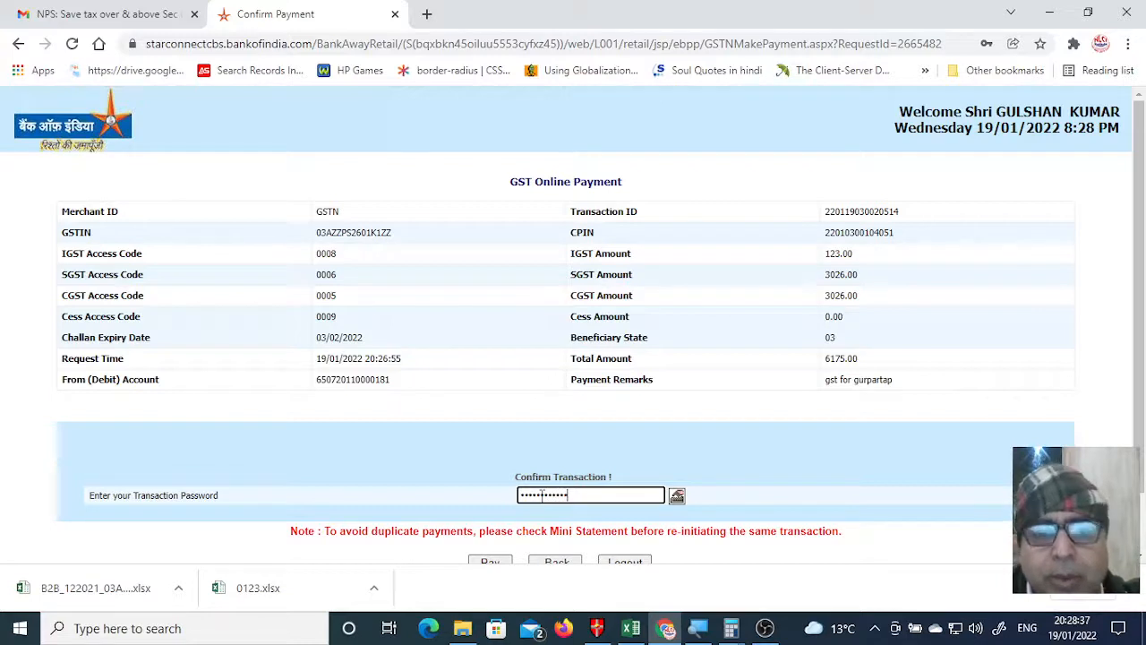
scroll(471, 510, "down", 1)
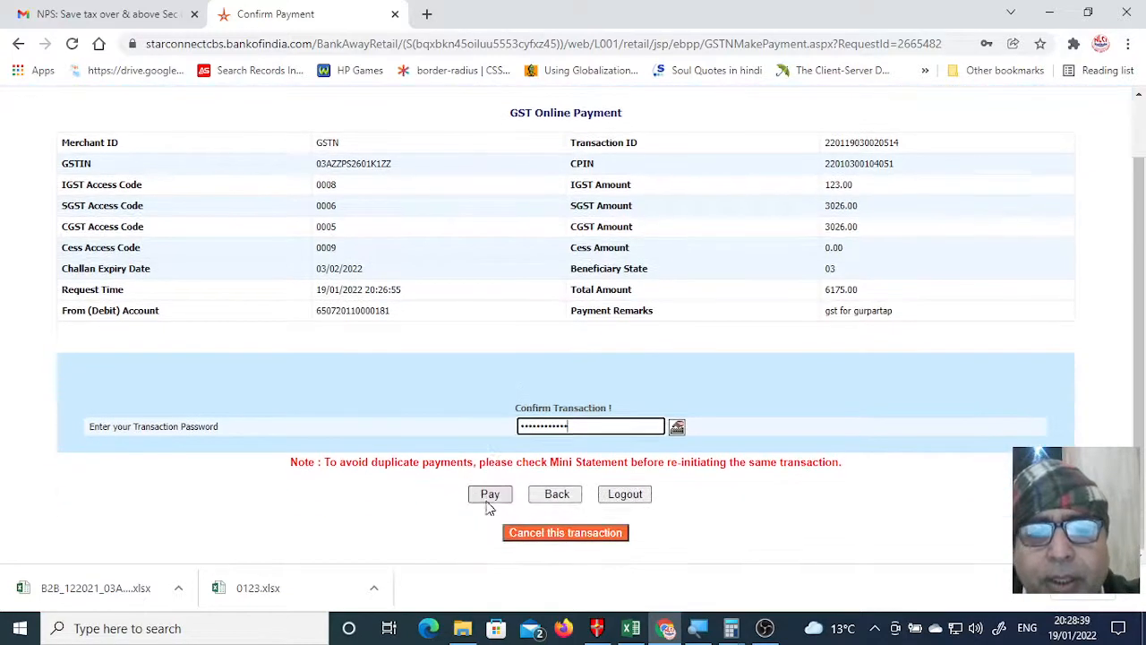
left_click(490, 500)
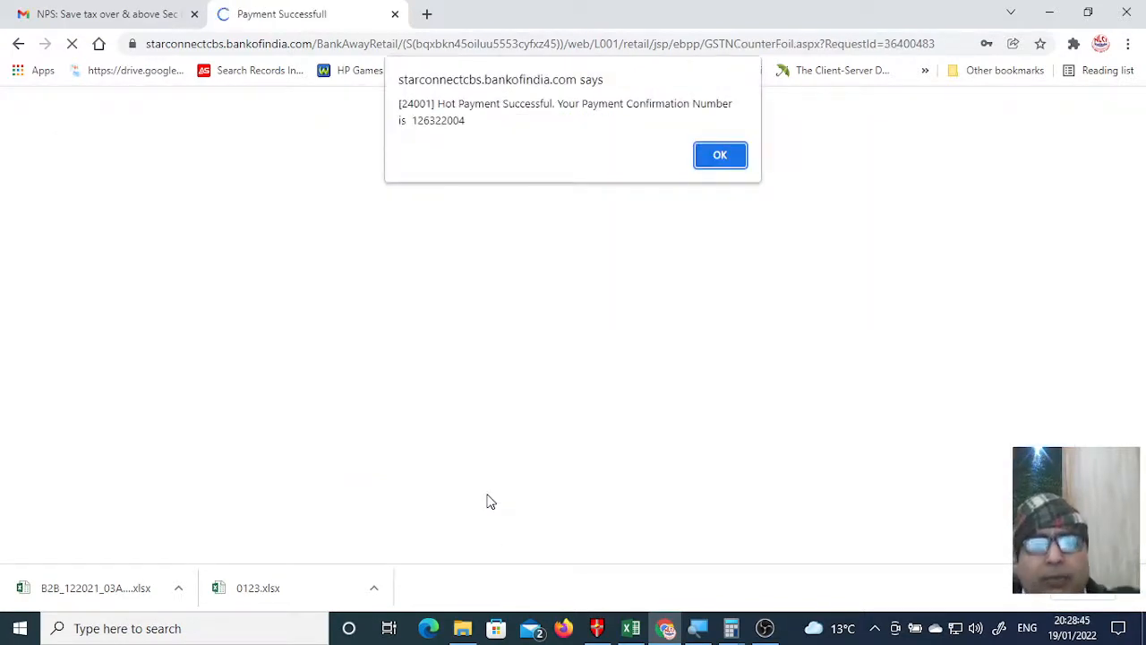
Step: Dismiss the success alert and password prompt, complete the transaction, and continue back to GSTR-3B
left_click(720, 158)
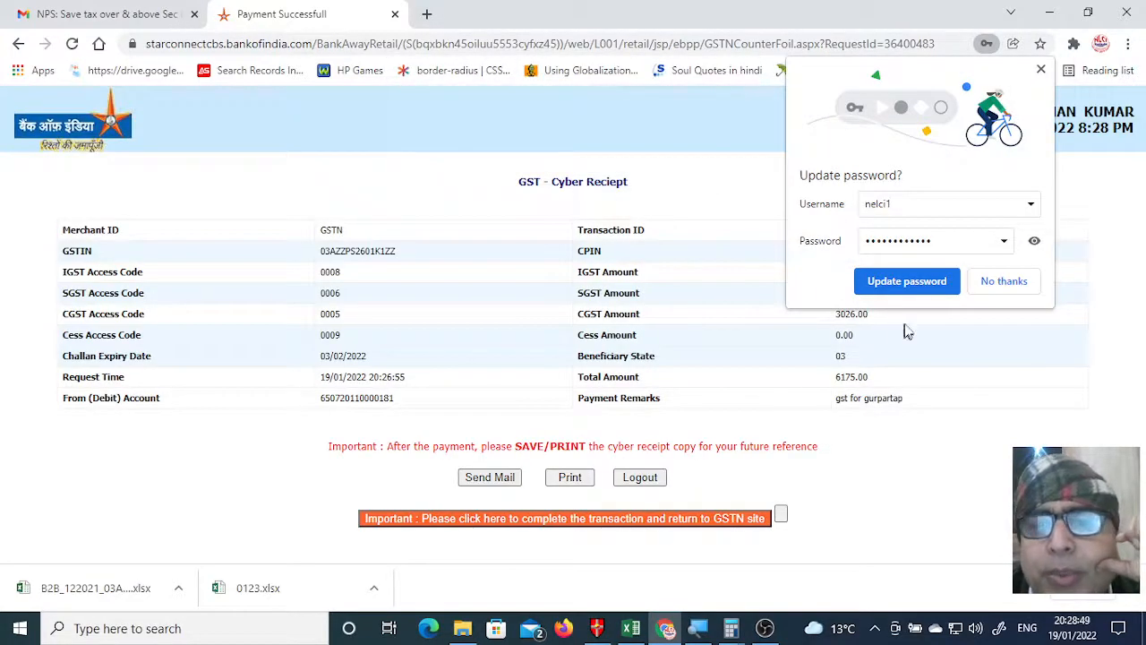
left_click(998, 283)
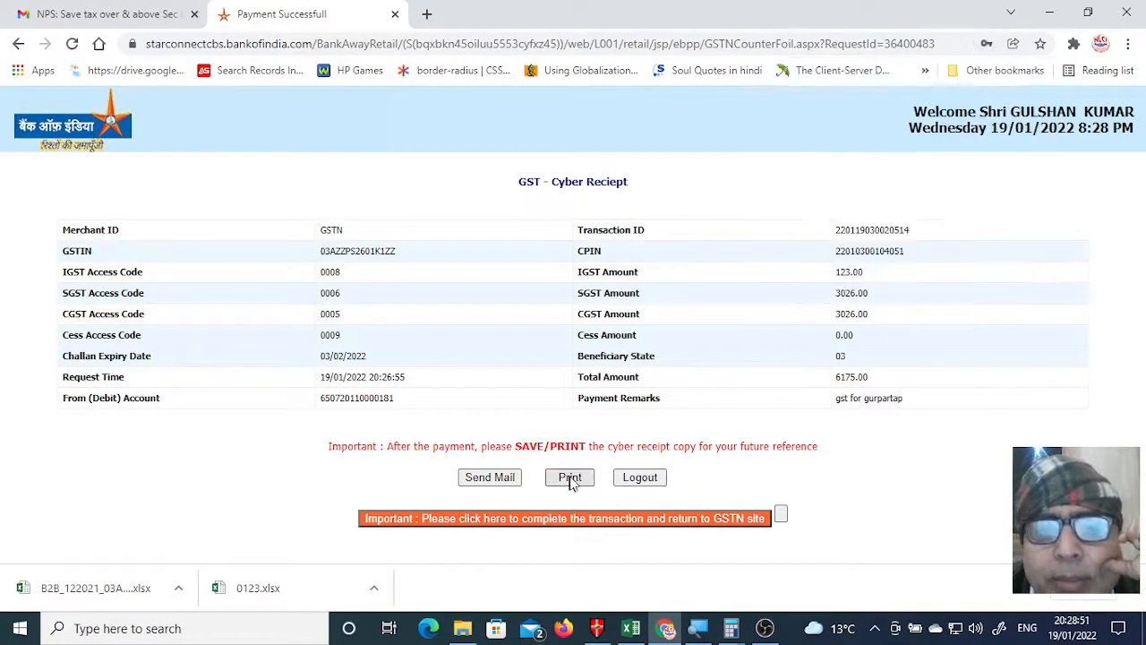
left_click(466, 523)
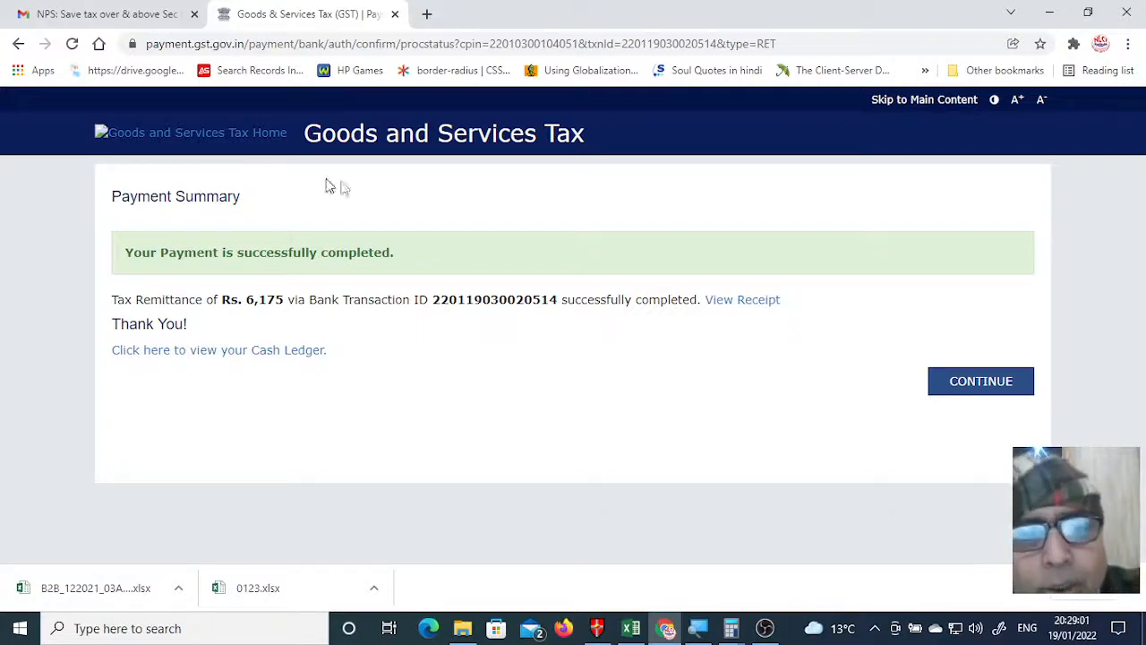
left_click(976, 387)
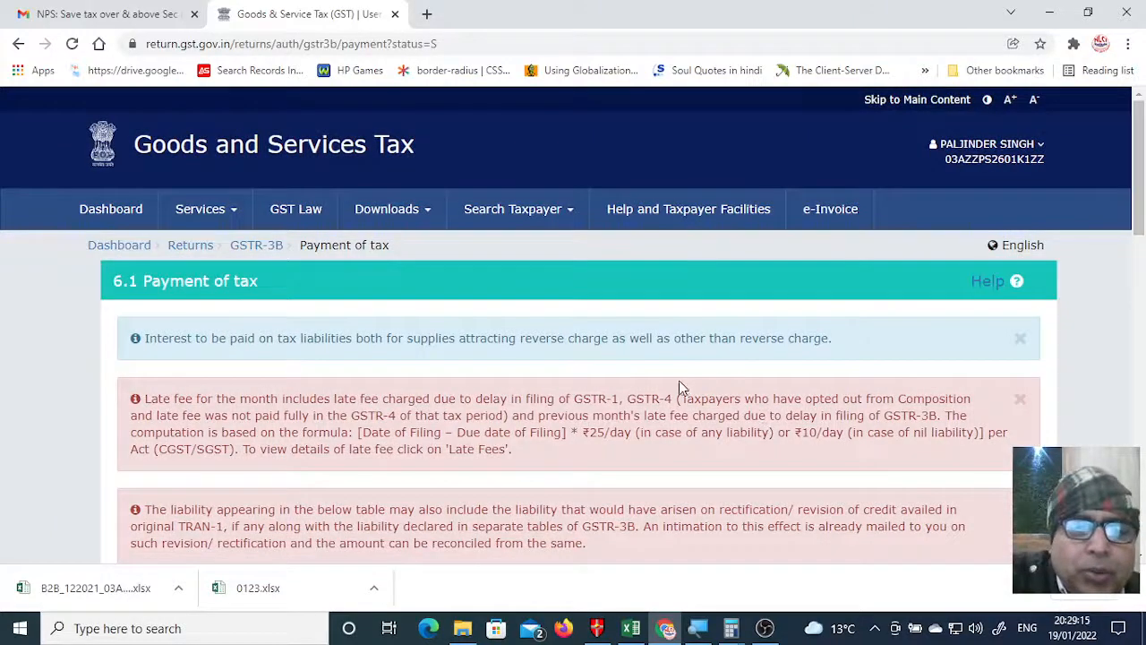
Step: Return from the Payment of tax page to the GST dashboard
scroll(680, 386, "down", 6)
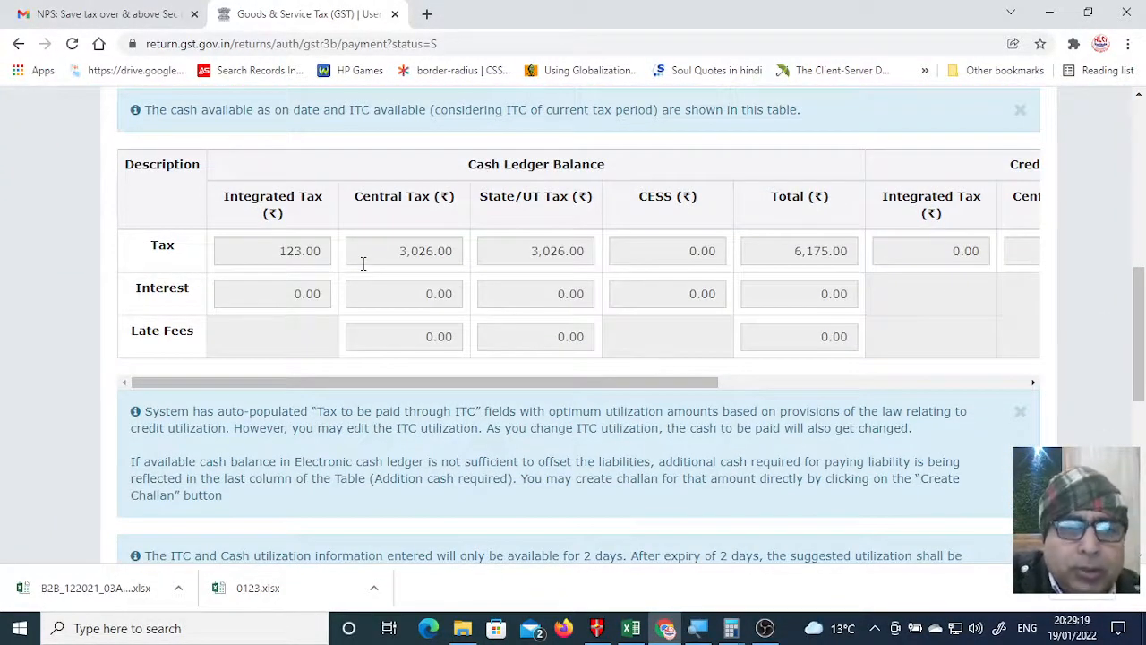
scroll(386, 287, "down", 4)
scroll(386, 286, "up", 5)
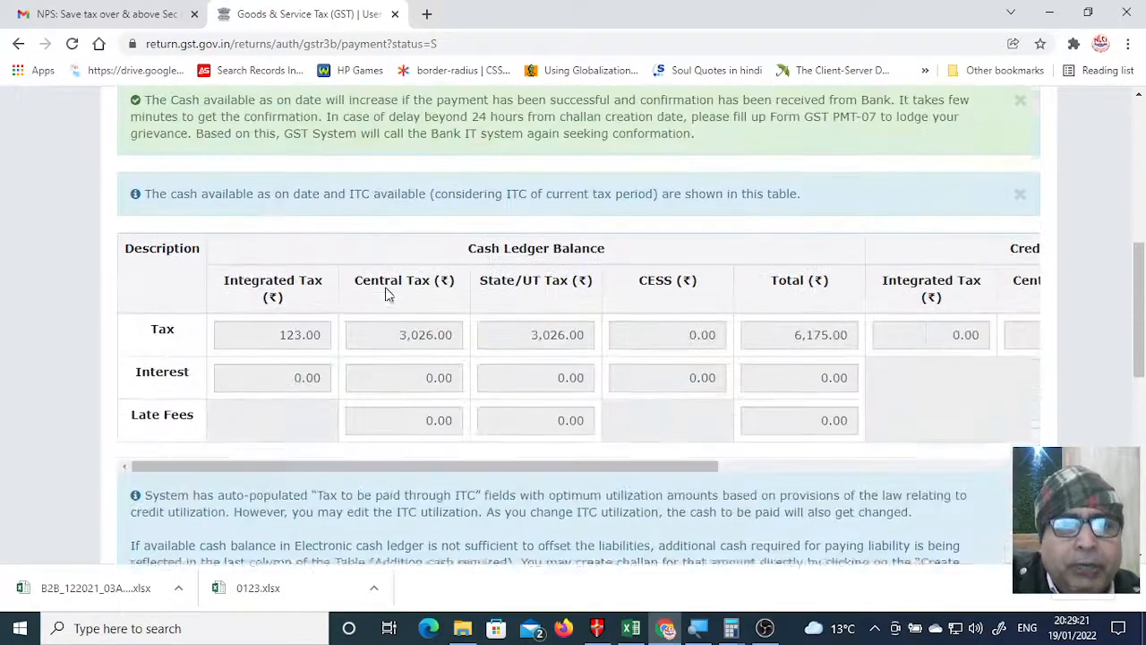
scroll(386, 294, "up", 7)
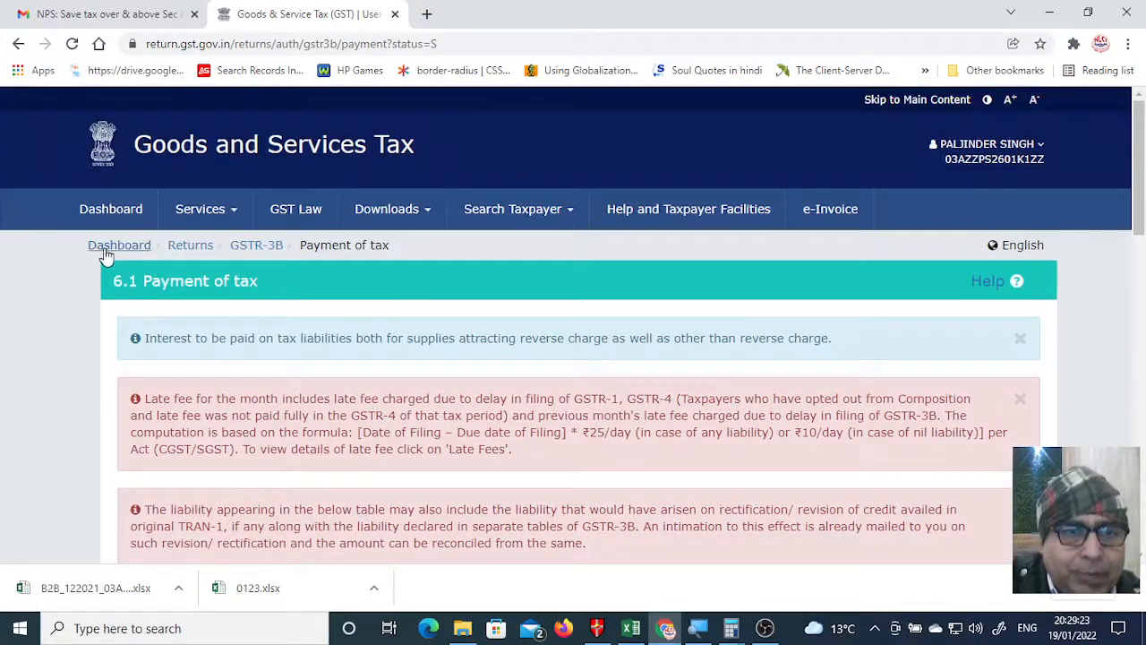
left_click(106, 256)
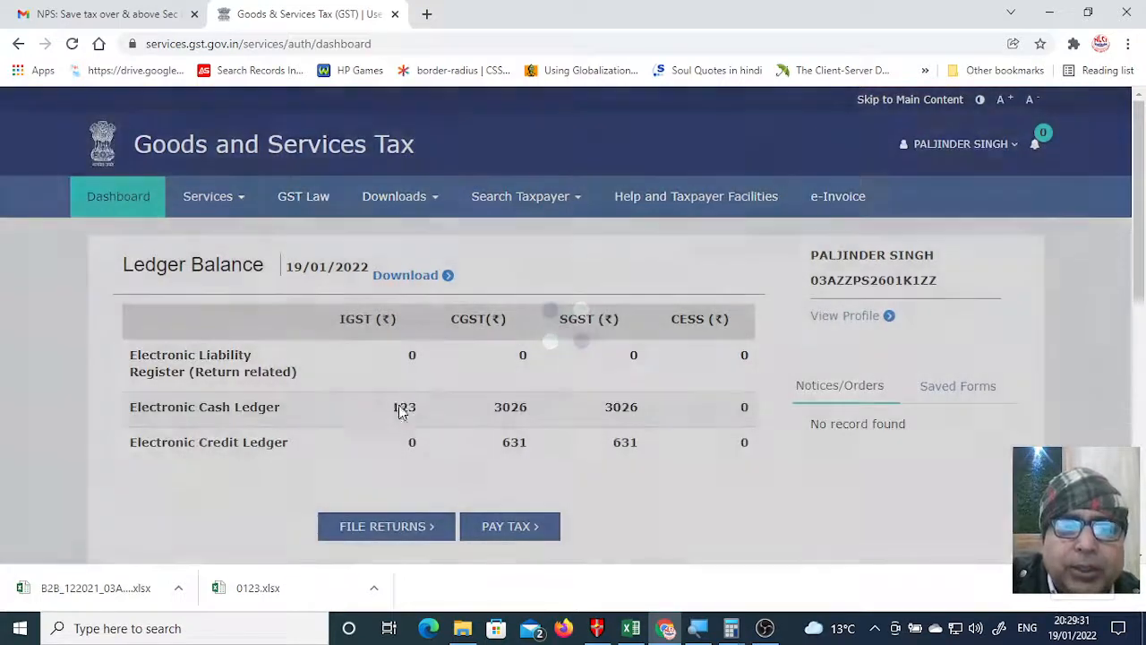
Step: Review ledger balances: cash 123 IGST, 3026 CGST and SGST; credit 631 CGST; then open File Returns
left_click_drag(391, 408, 418, 413)
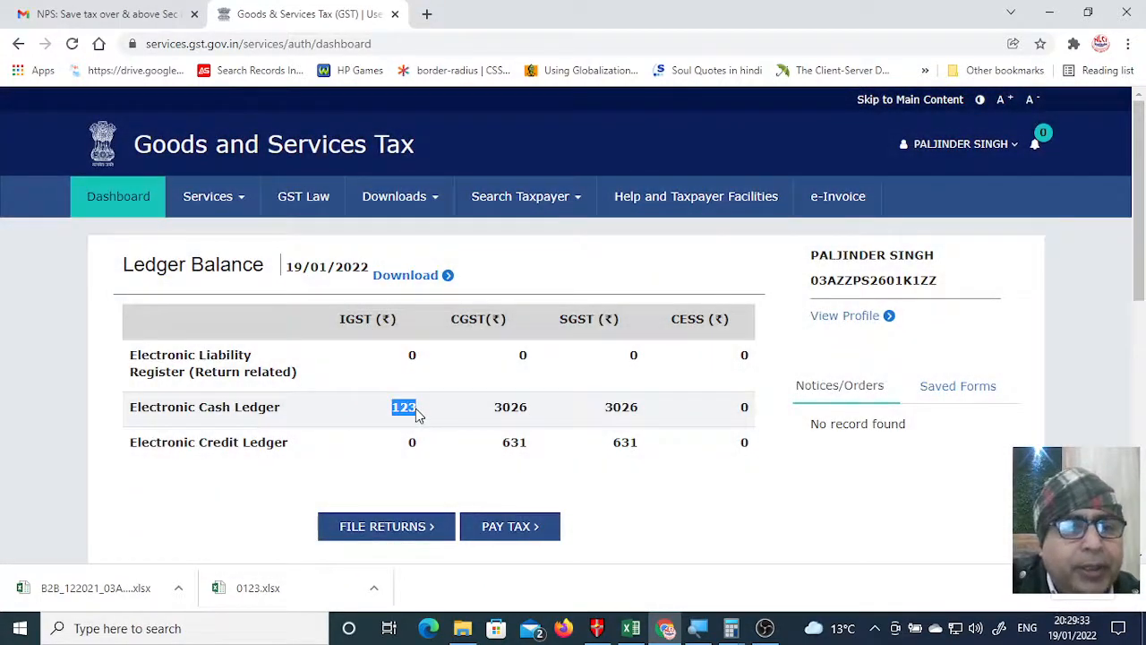
left_click_drag(492, 413, 532, 420)
left_click_drag(600, 414, 649, 418)
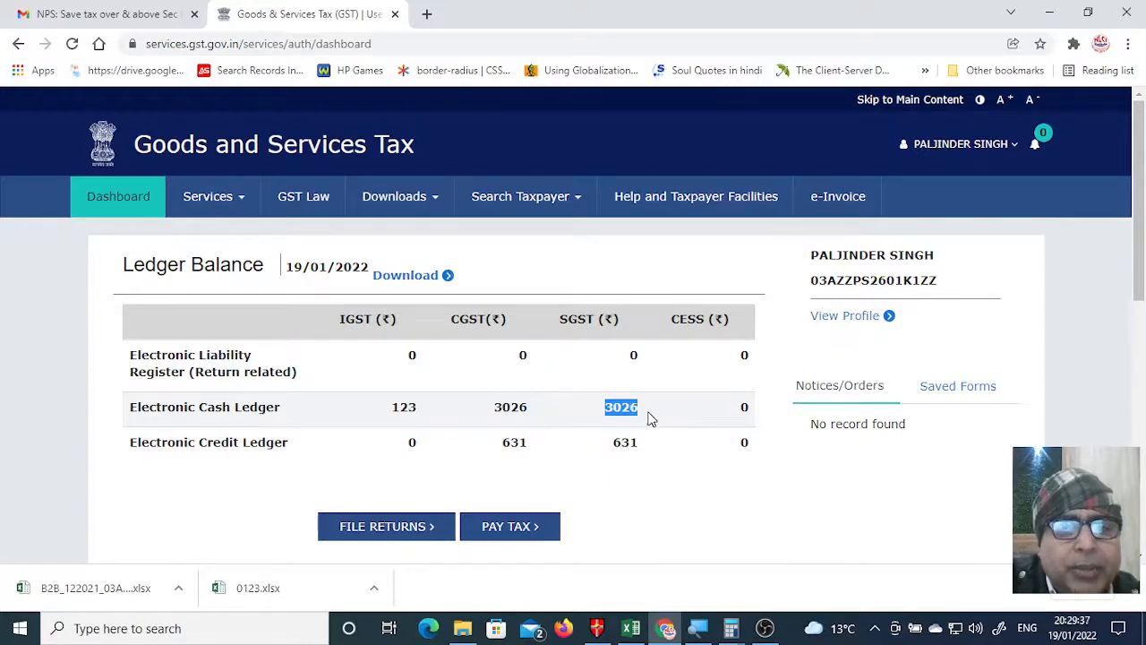
left_click_drag(491, 444, 534, 450)
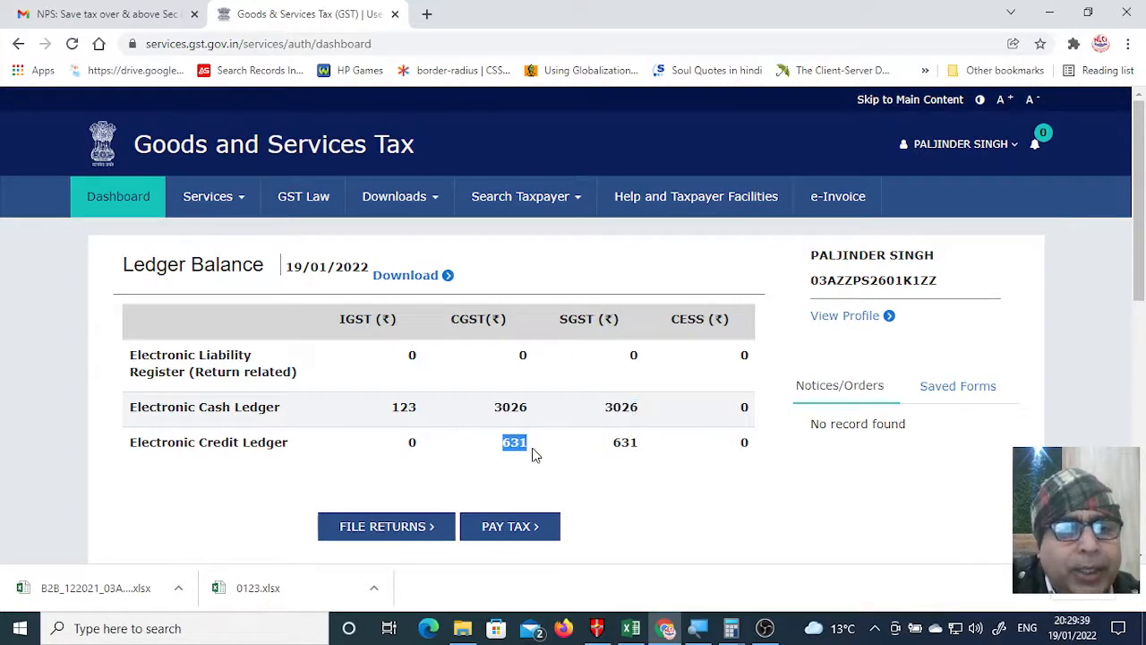
left_click(532, 408)
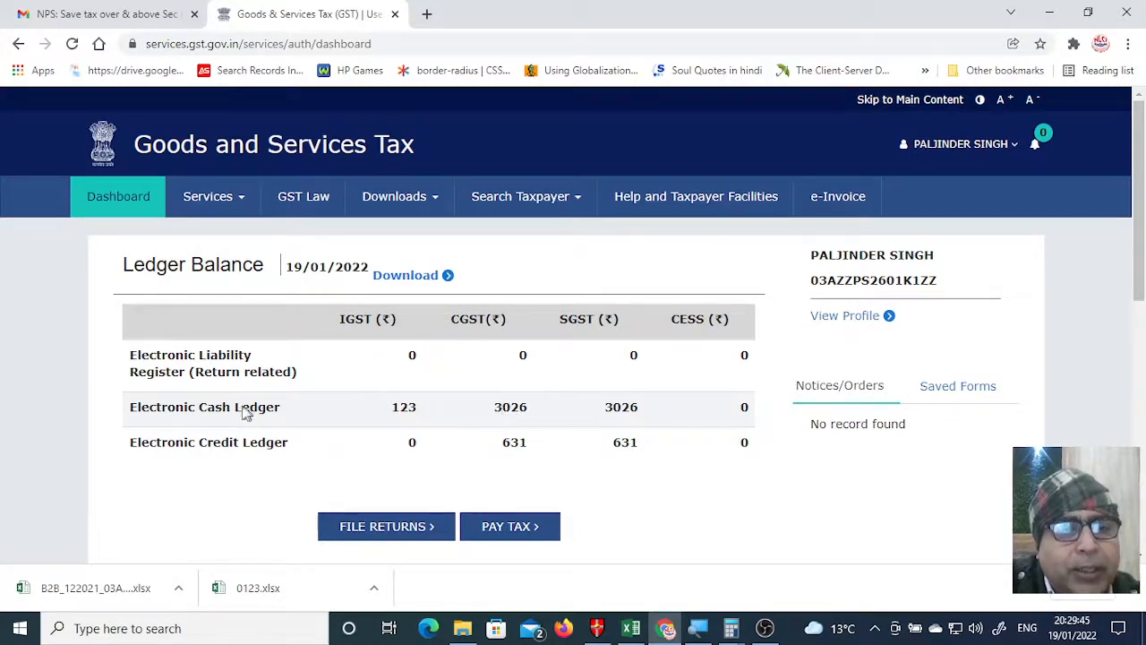
left_click_drag(487, 452, 547, 445)
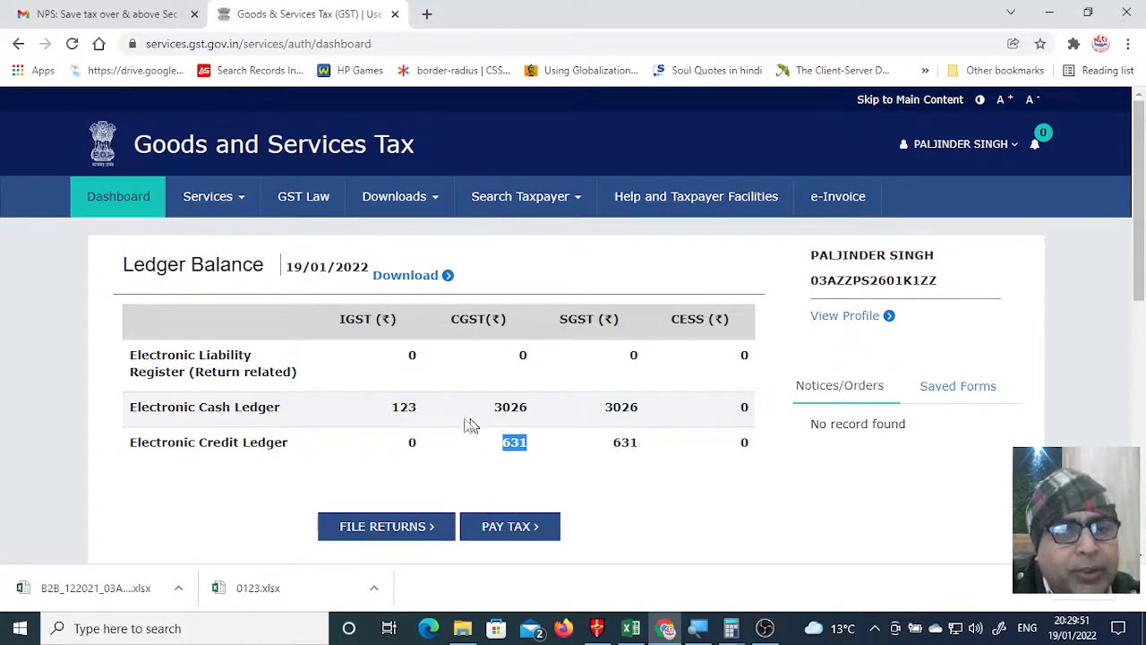
left_click_drag(391, 408, 422, 412)
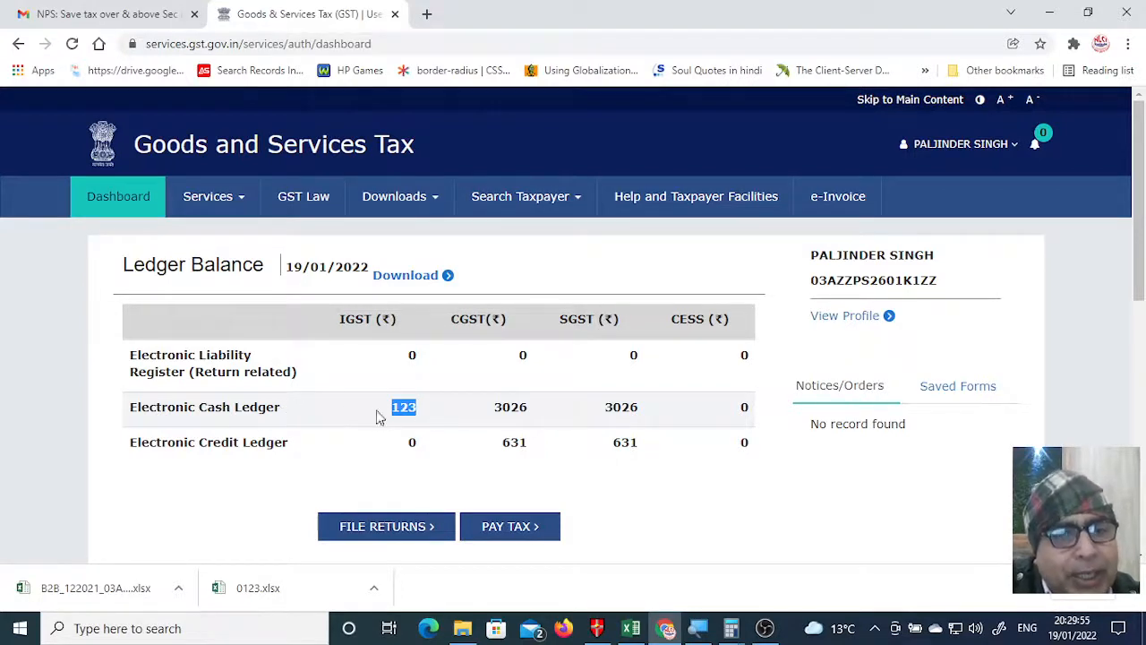
left_click(405, 412)
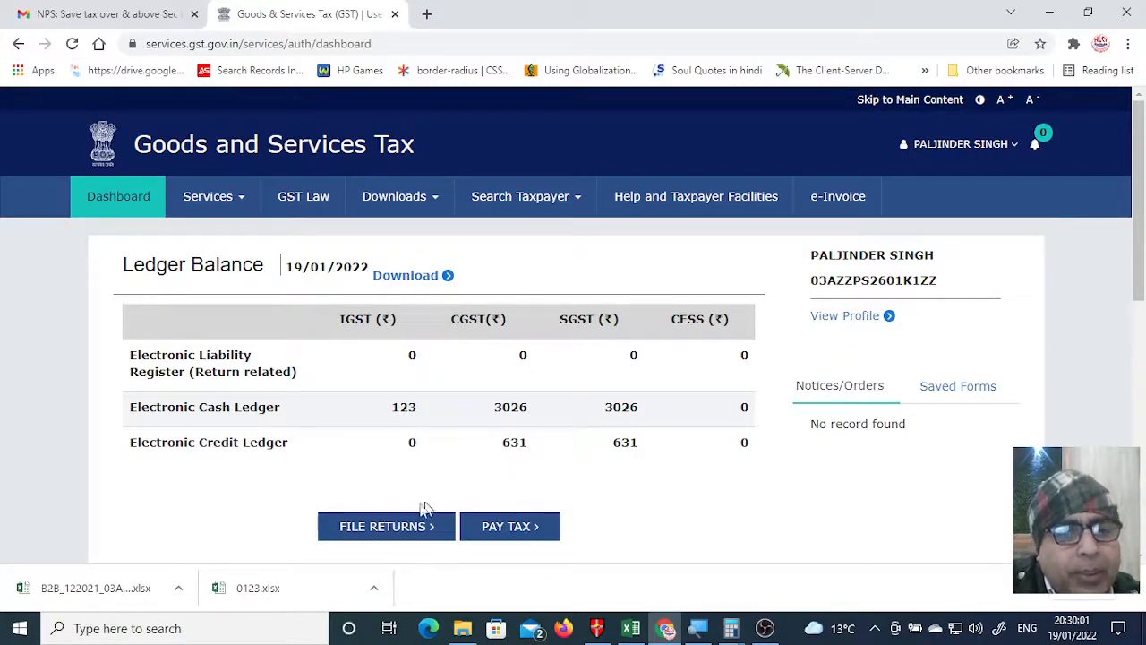
left_click(395, 529)
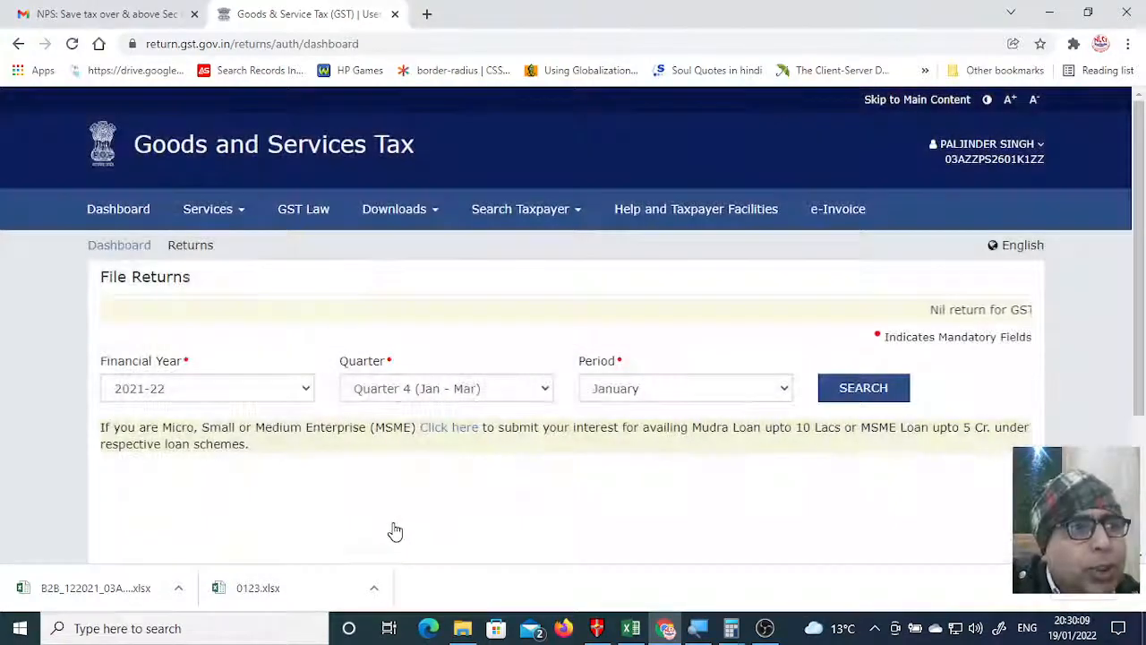
Step: Look up the Quarter 3 (Oct - Dec) returns for December 2021-22 and start preparing GSTR-3B online
left_click(445, 392)
left_click(479, 440)
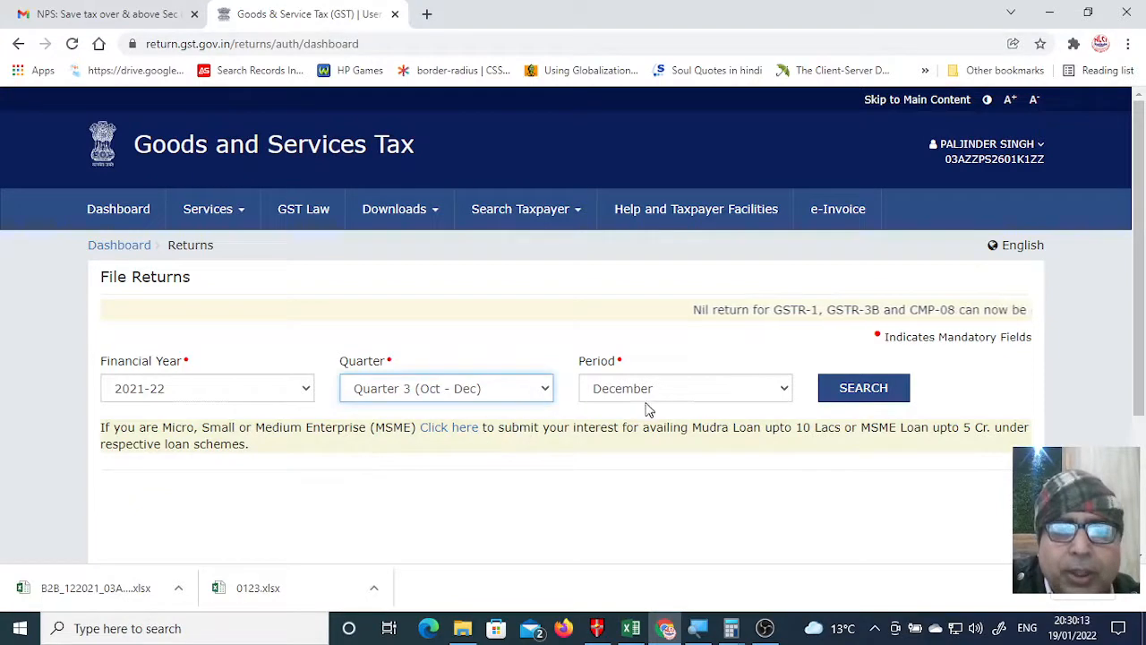
left_click(864, 392)
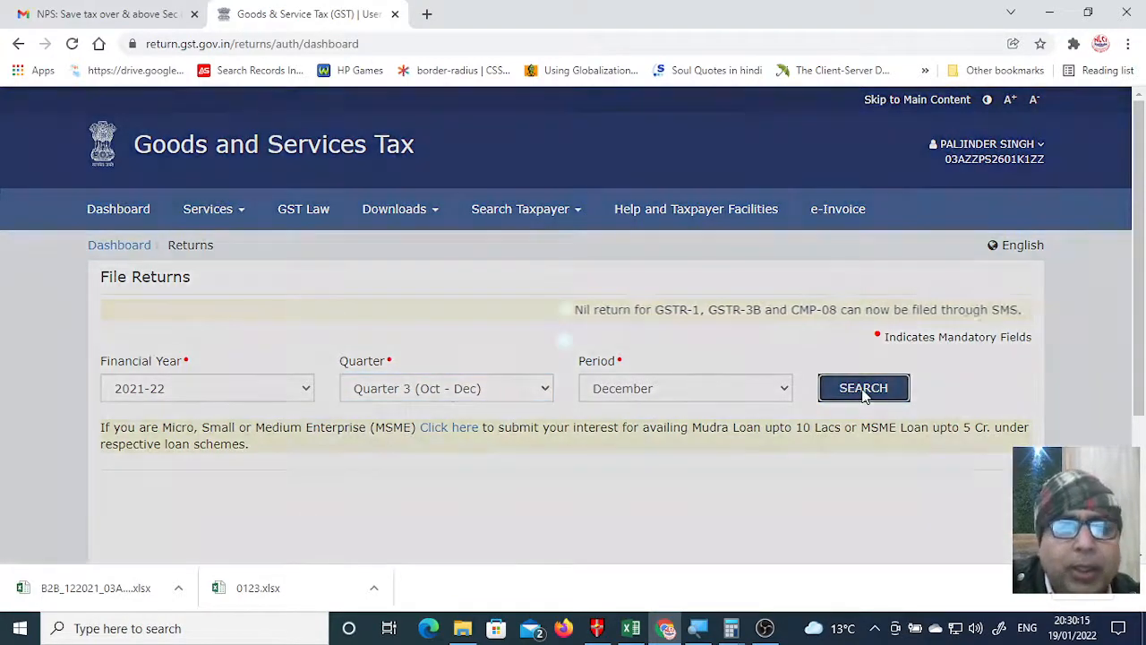
scroll(572, 424, "down", 3)
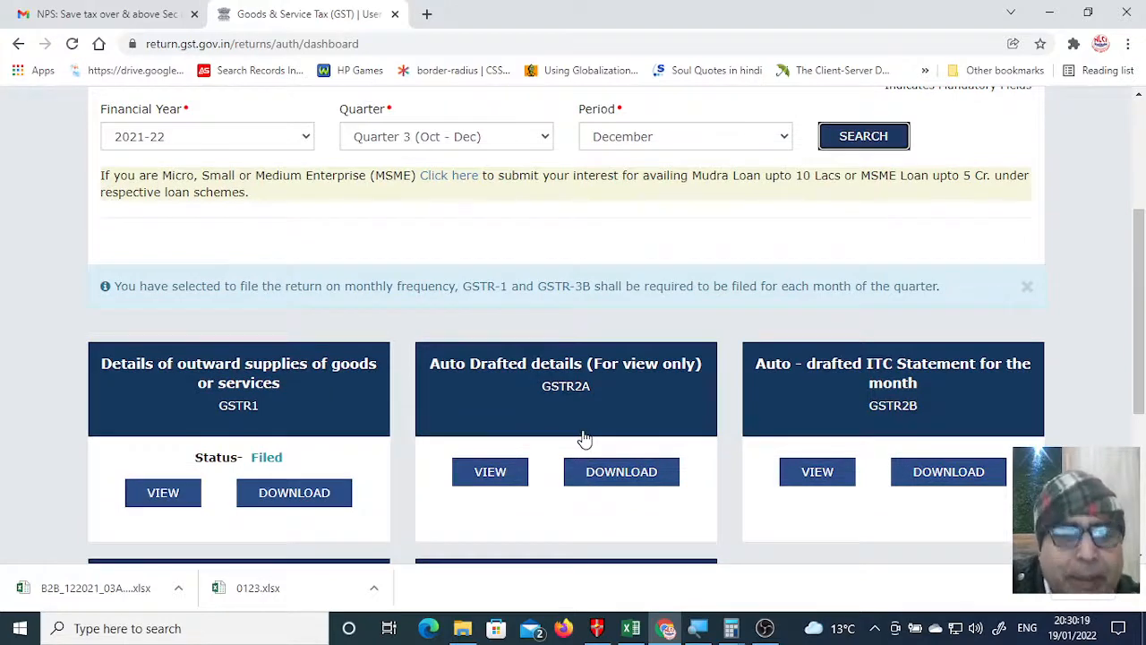
scroll(583, 439, "down", 4)
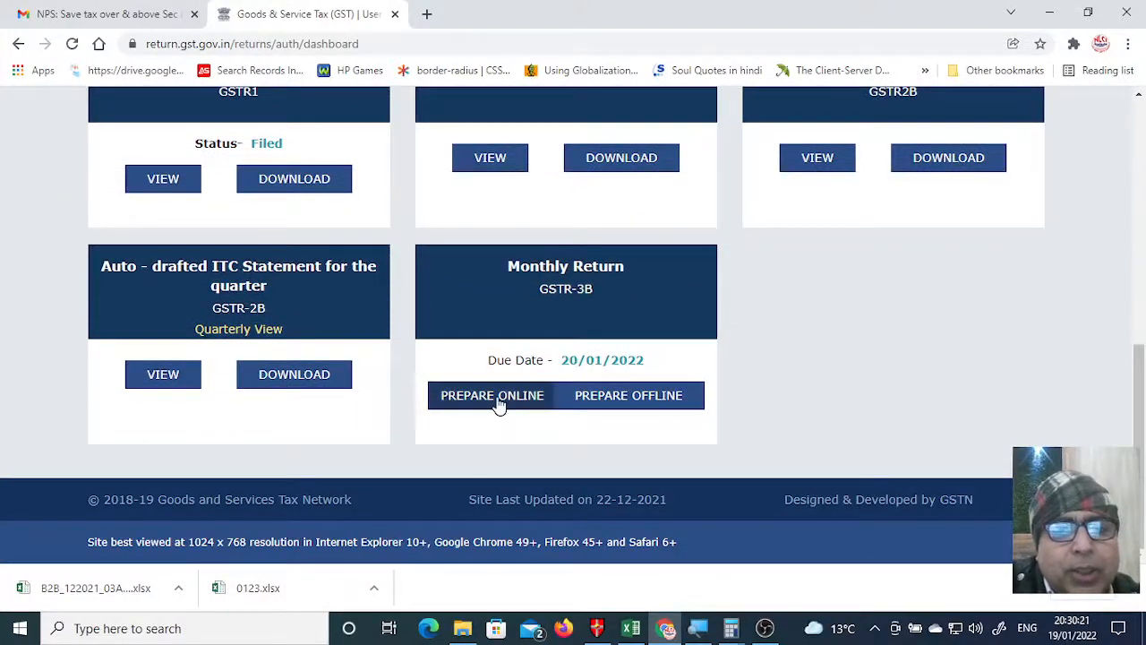
left_click(499, 403)
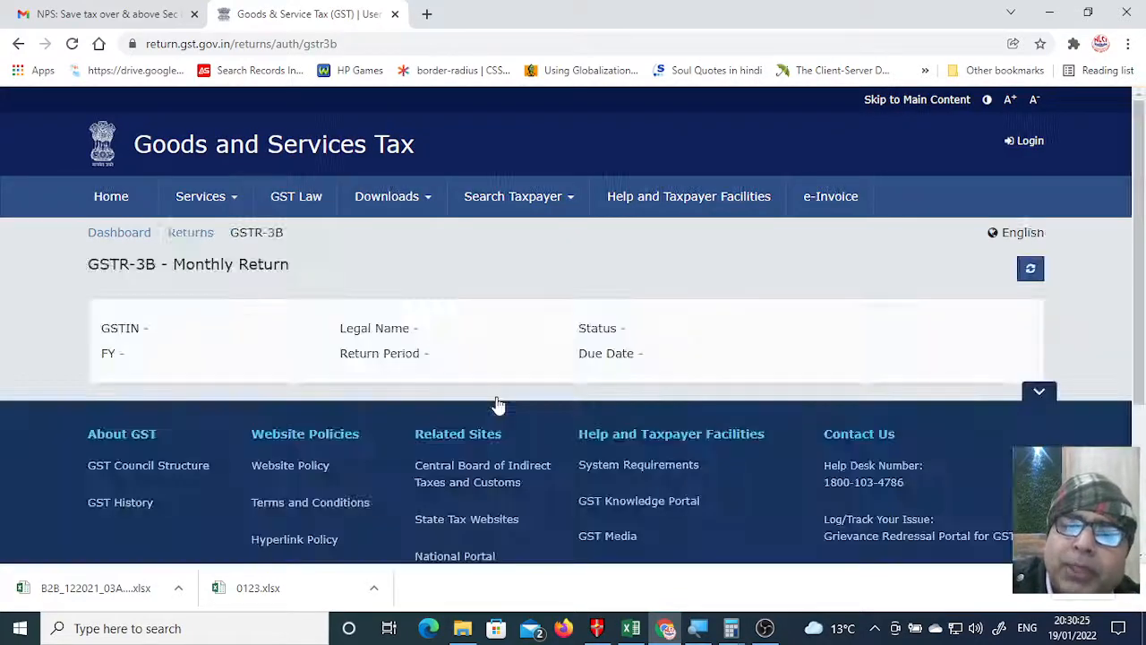
Step: Answer NO to the Nil return question and close the system-generated summary notice to reach the action buttons
scroll(852, 500, "down", 3)
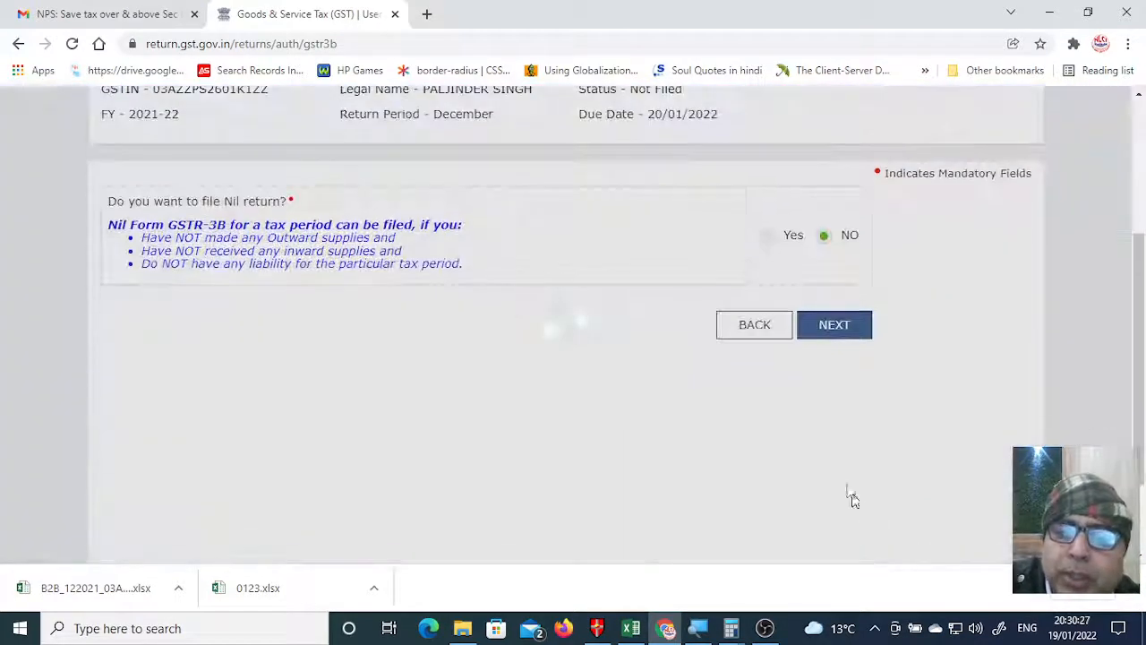
left_click(842, 321)
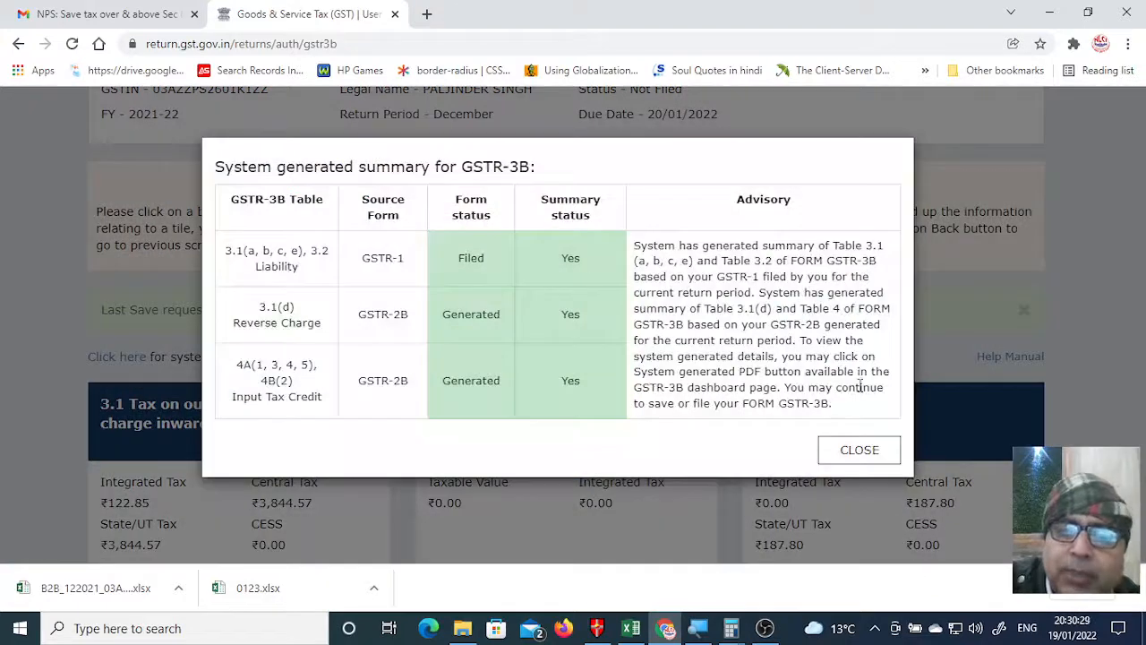
left_click(859, 450)
scroll(284, 331, "down", 2)
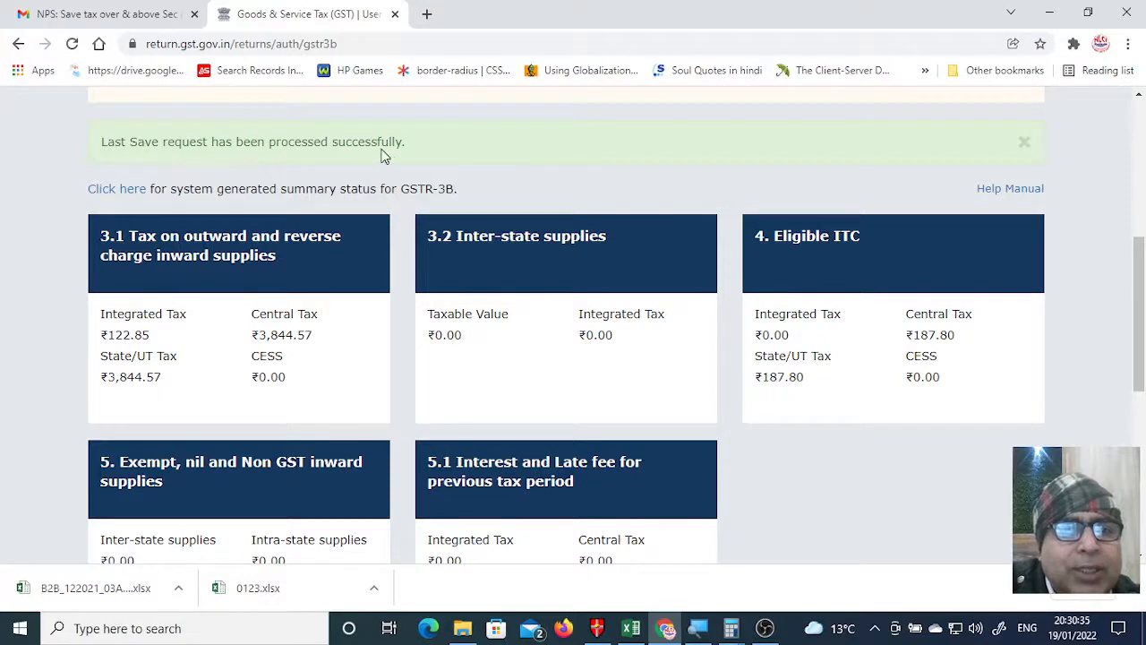
scroll(665, 274, "down", 5)
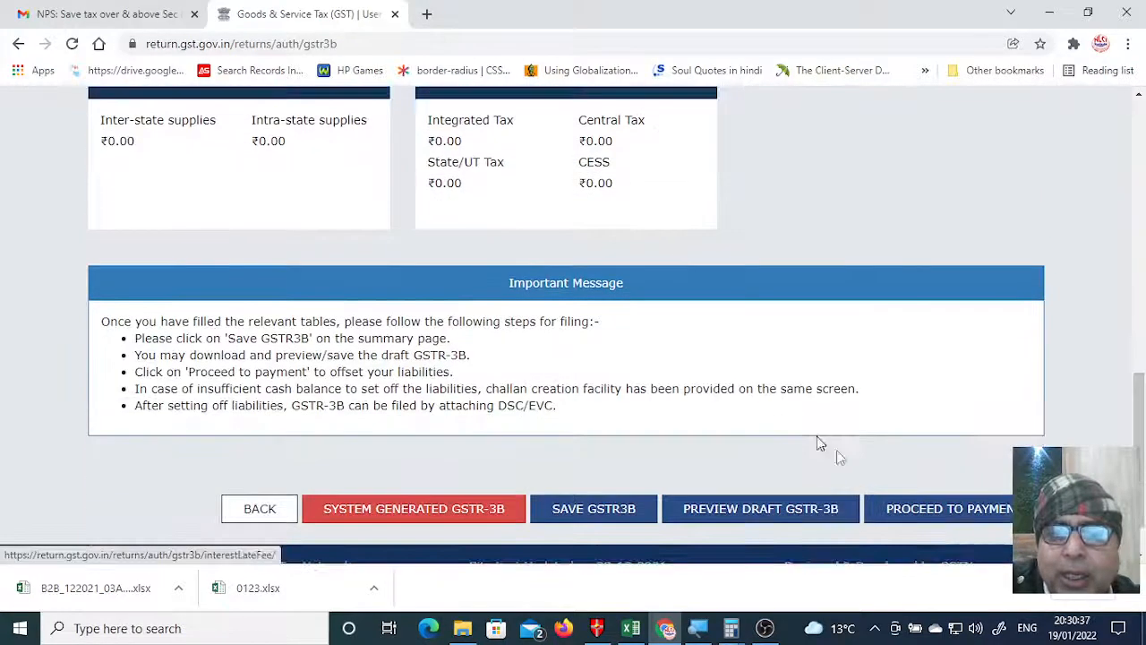
scroll(816, 442, "down", 1)
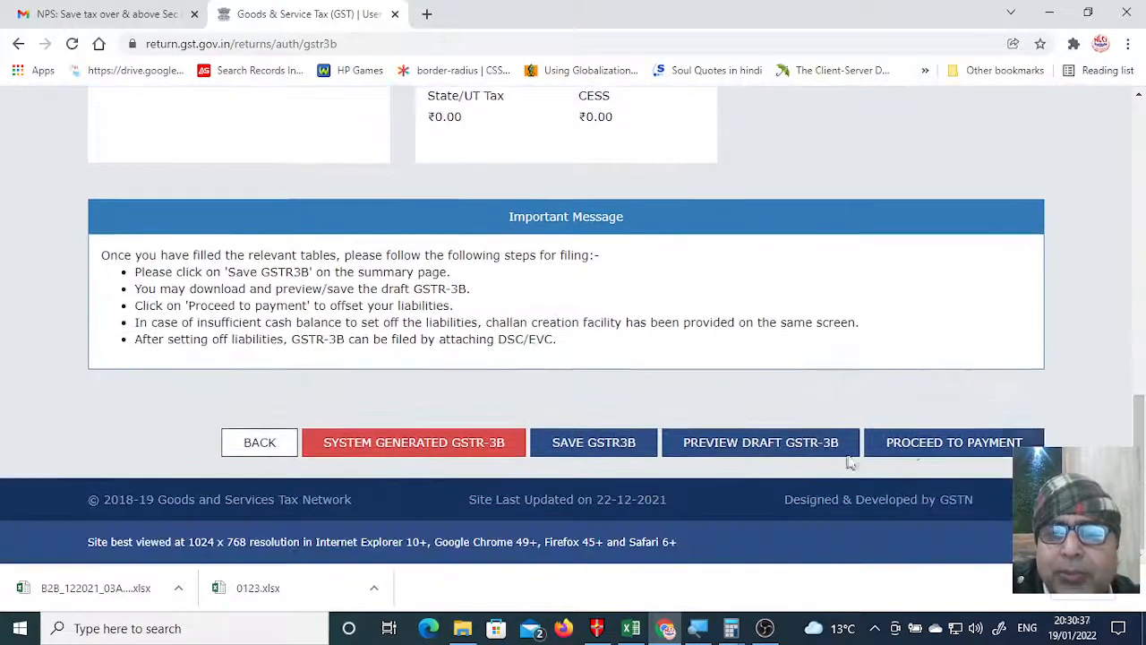
Step: Go to the tax payment page and review the utilization table and State/UT Tax cash balance
left_click(922, 445)
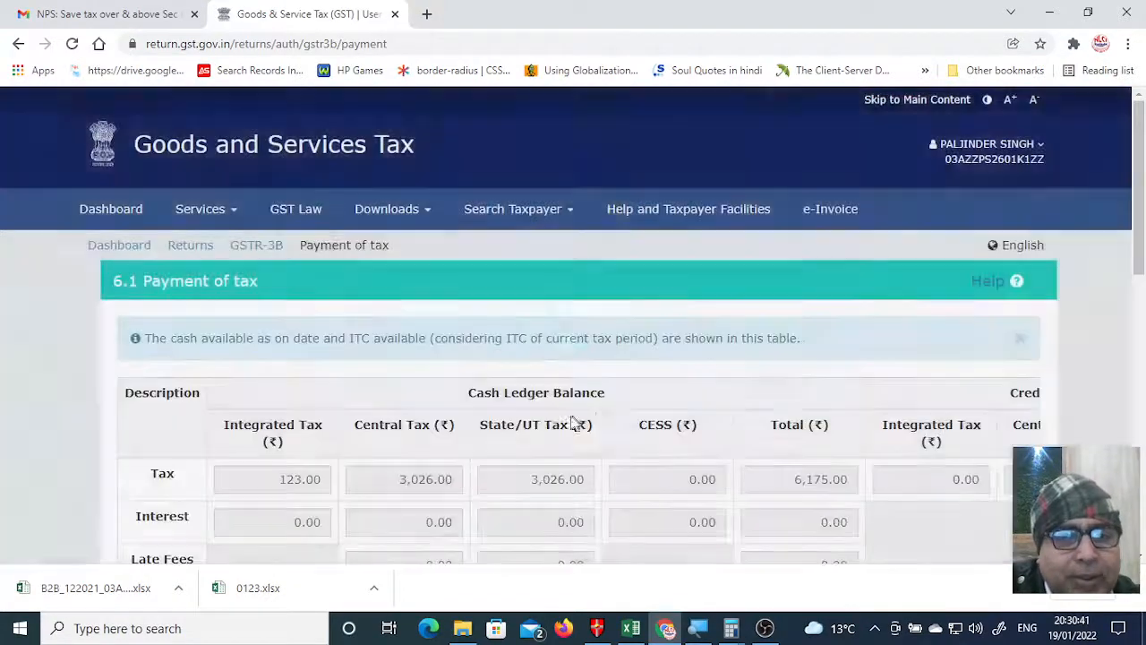
scroll(323, 352, "down", 6)
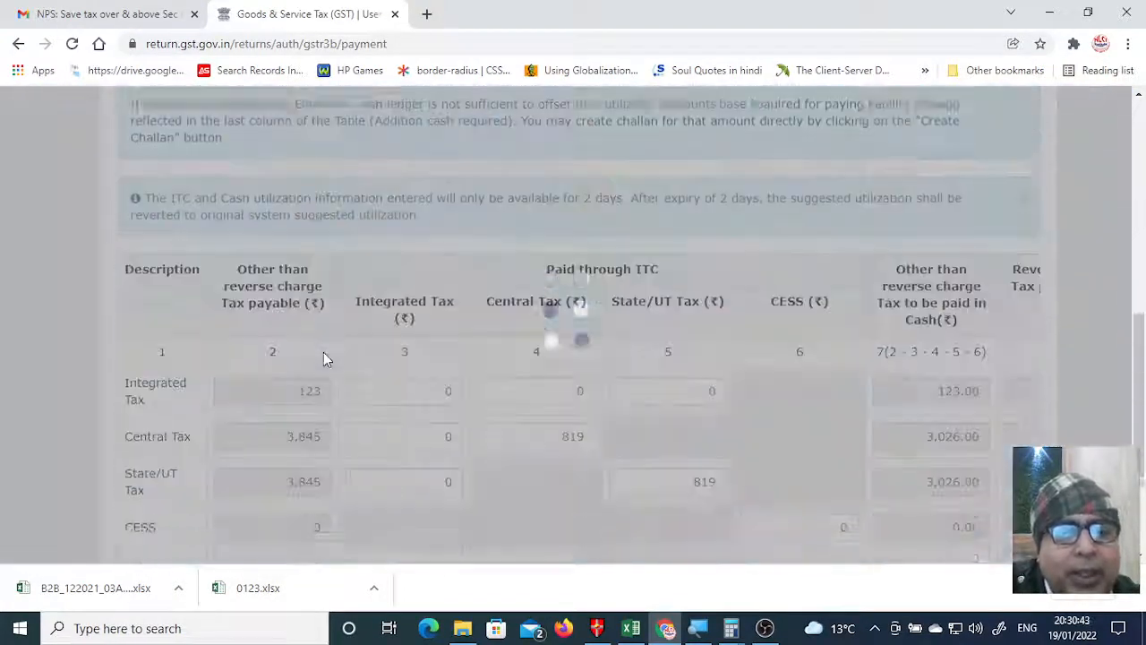
scroll(323, 352, "down", 1)
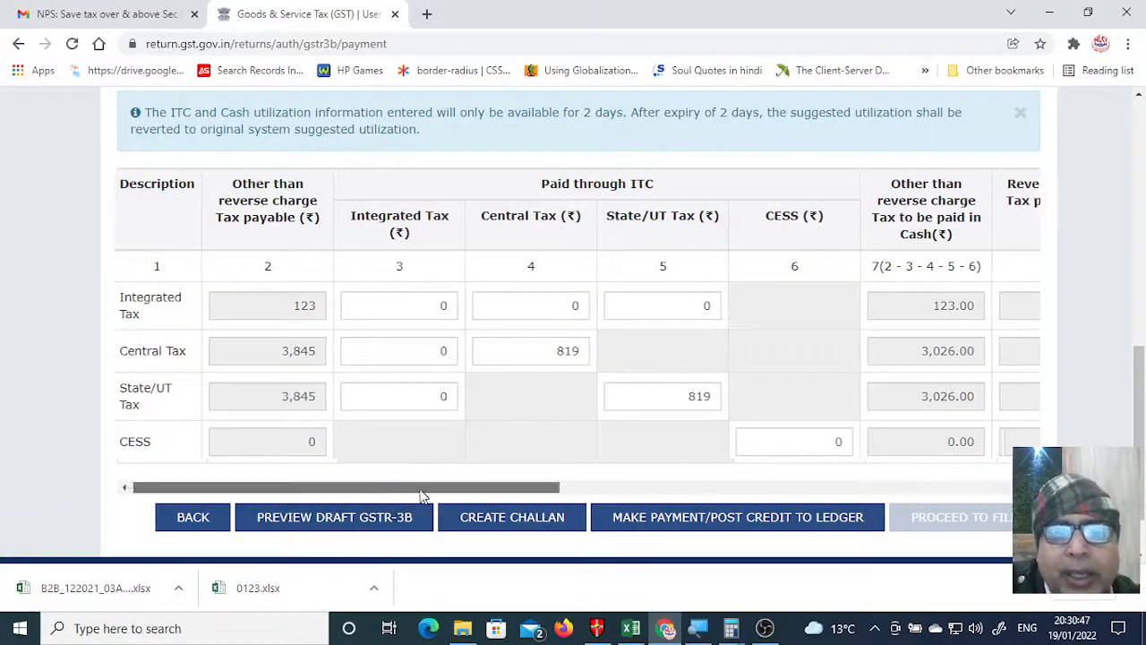
left_click_drag(381, 487, 493, 484)
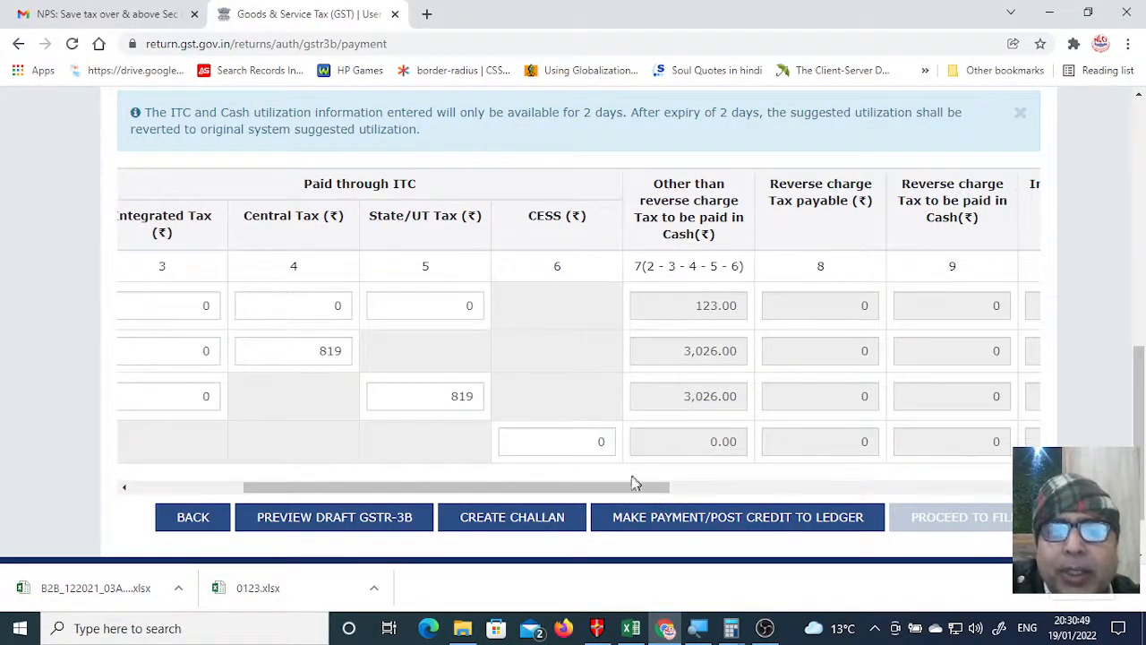
left_click_drag(626, 490, 1008, 510)
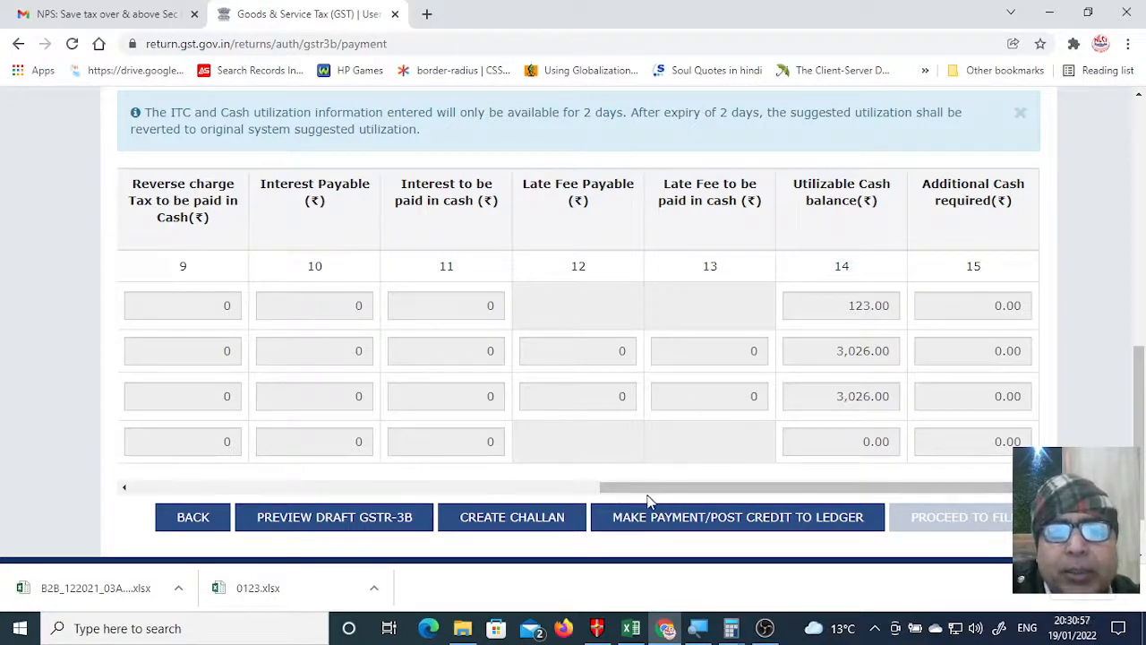
double_click(832, 395)
left_click(802, 402)
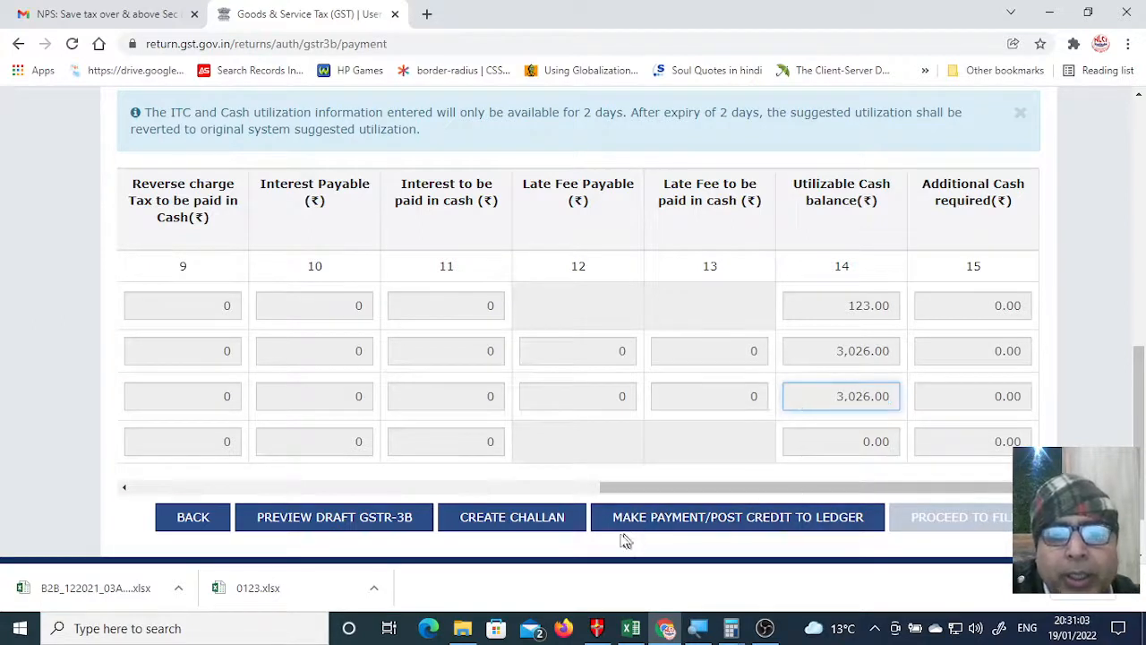
Step: Offset the liabilities from the cash and credit ledgers, confirming the irreversible posting and the success message
left_click(735, 527)
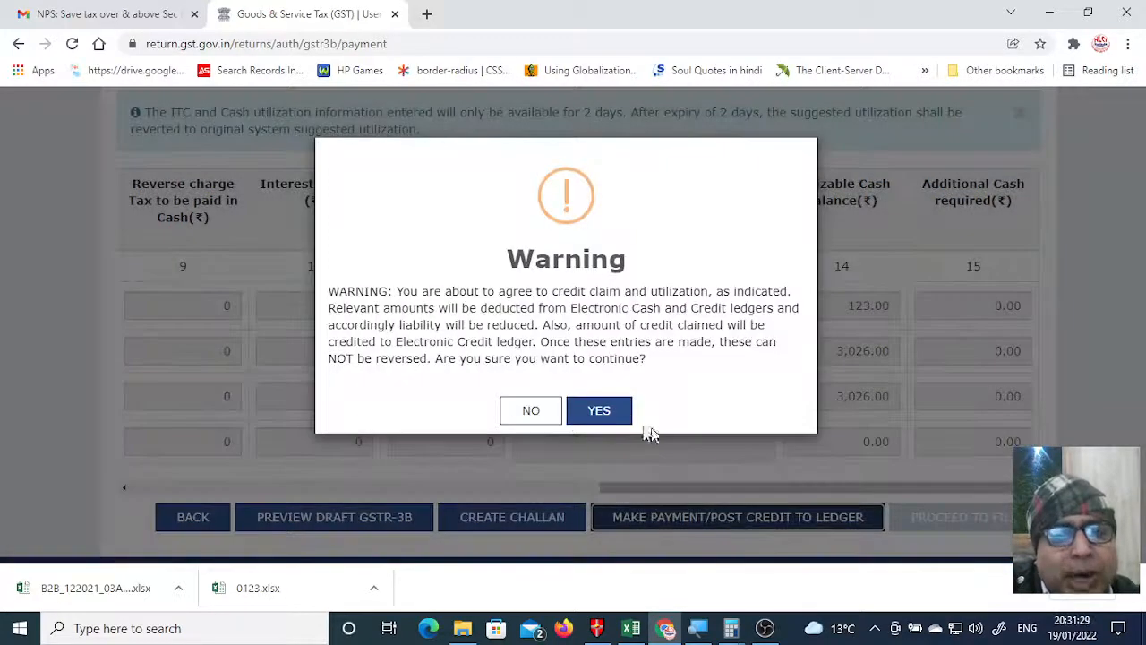
left_click(583, 422)
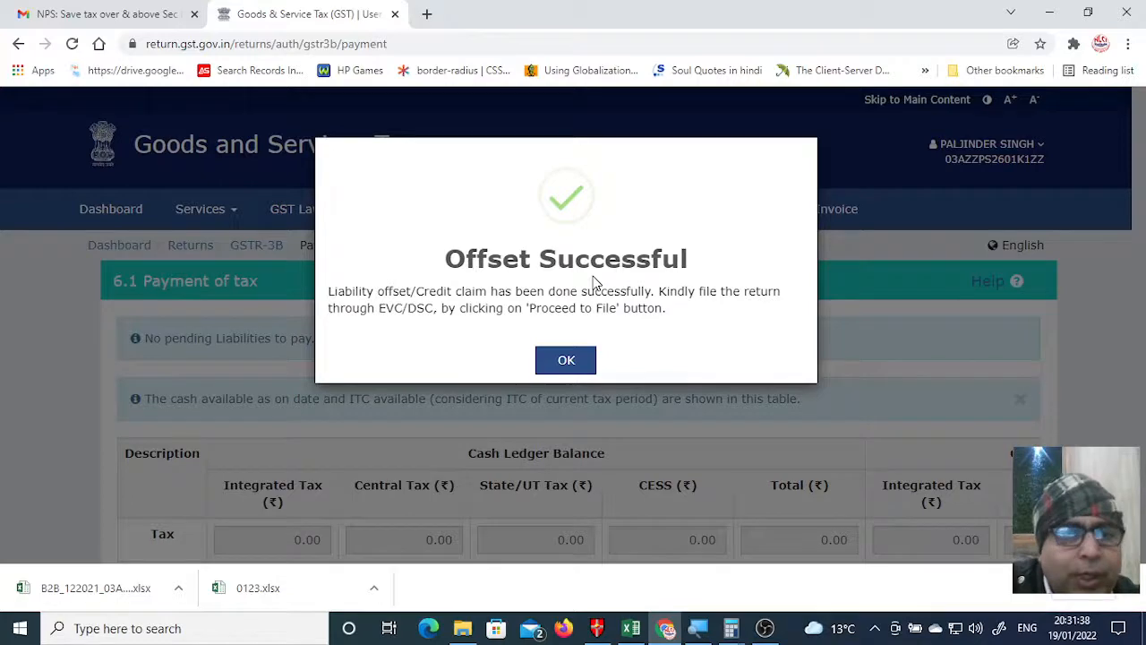
left_click(562, 361)
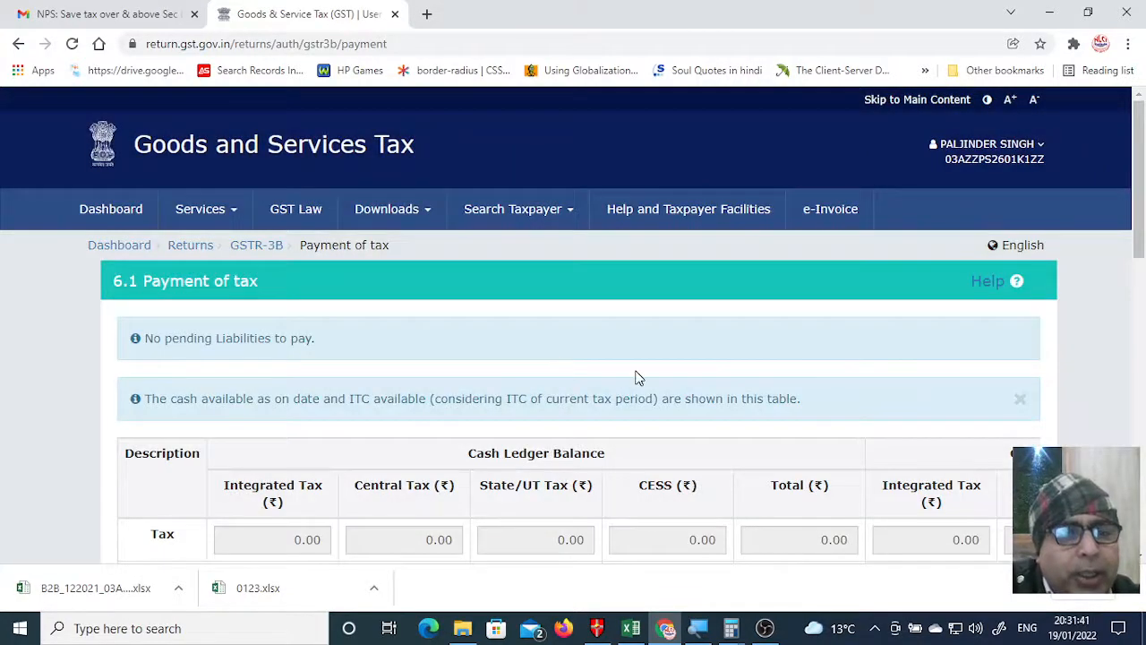
Step: Proceed from the bottom of the Payment of tax page to the GSTR-3B filing page
scroll(638, 381, "down", 3)
scroll(637, 383, "down", 6)
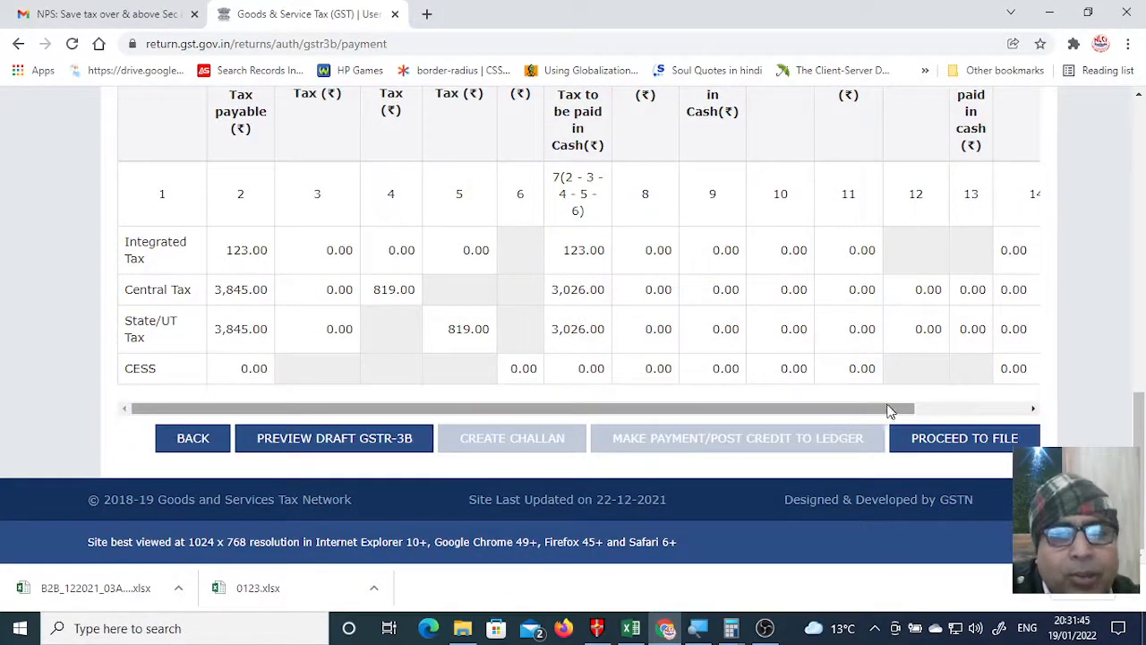
left_click(964, 439)
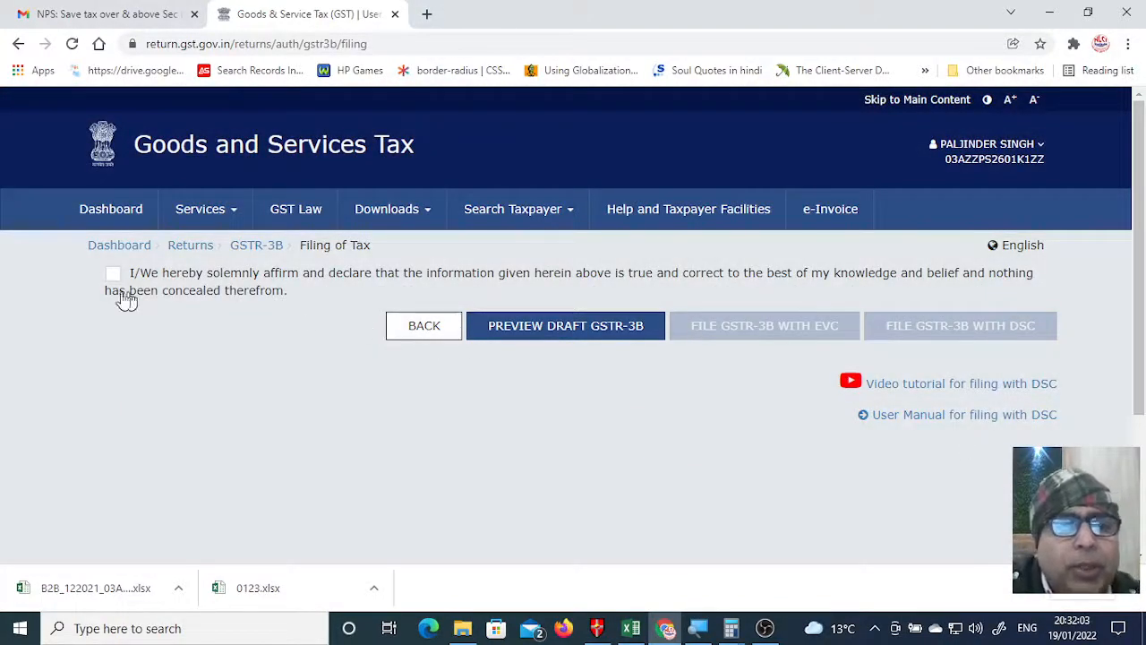
Step: Affirm the declaration, select the authorised signatory and choose to file GSTR-3B with EVC
left_click(116, 275)
left_click(158, 342)
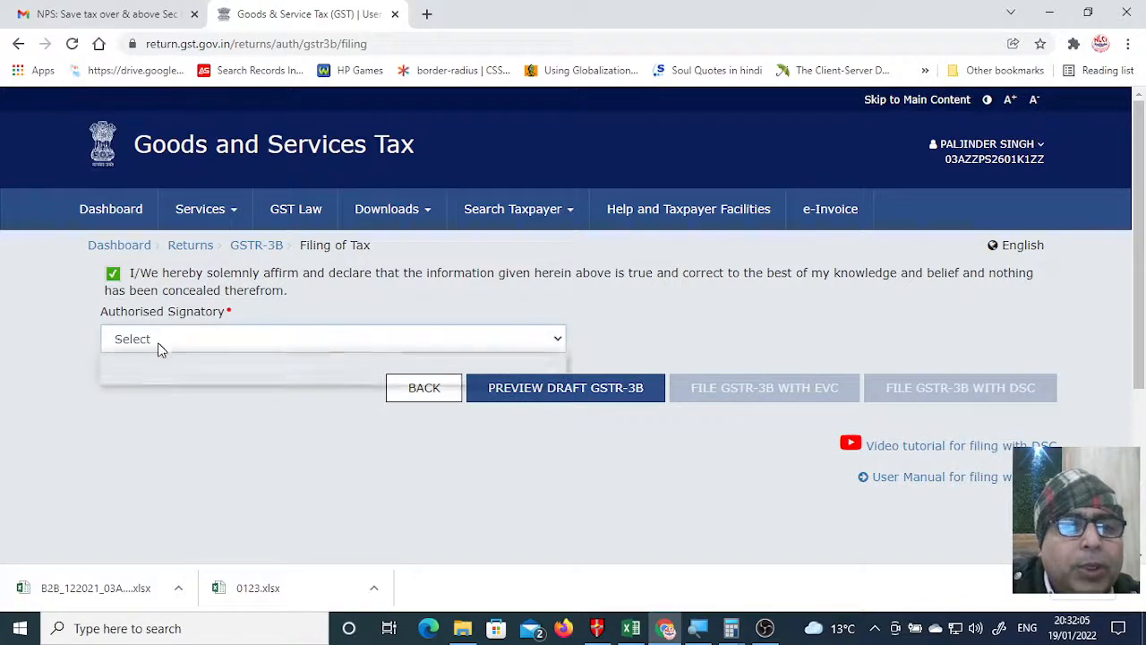
left_click(164, 376)
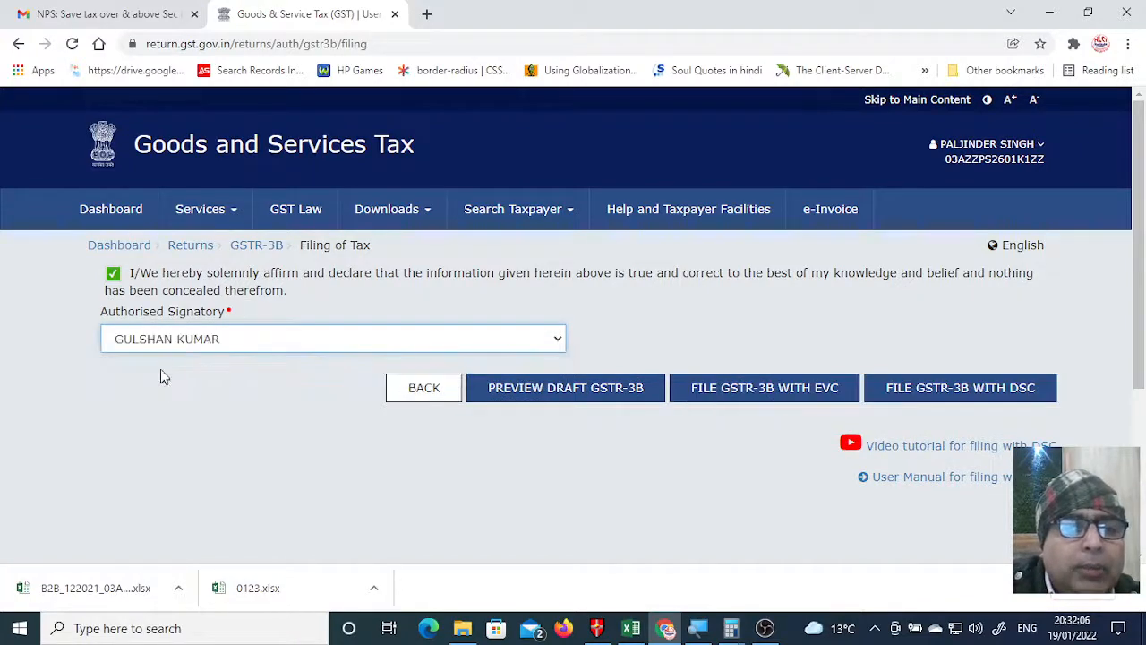
left_click(801, 388)
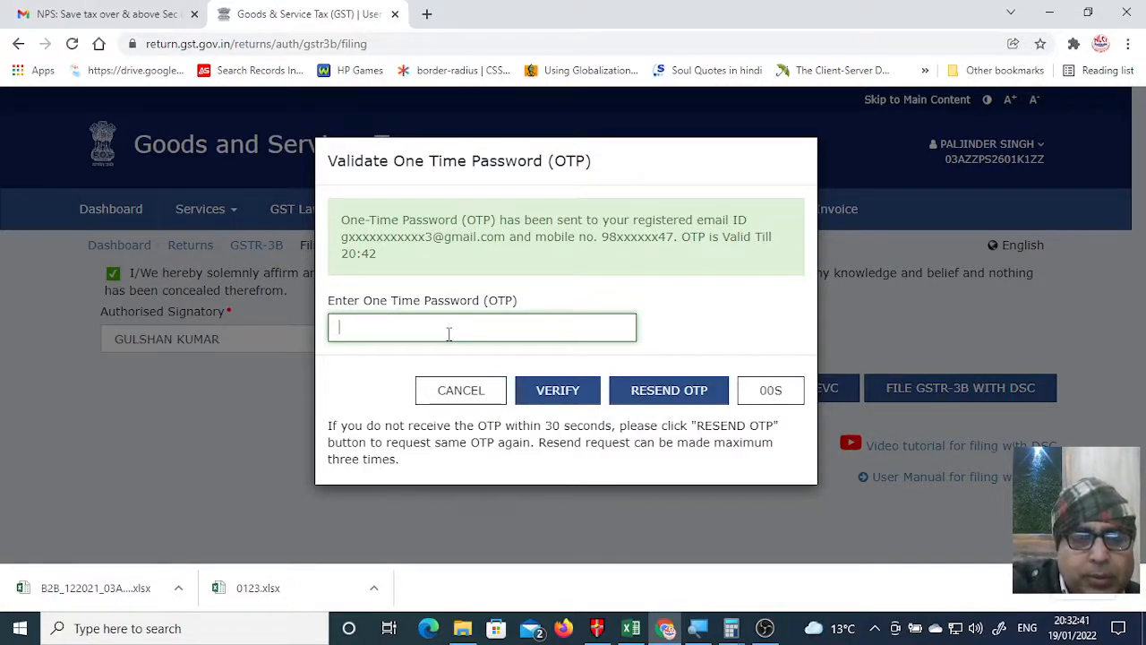
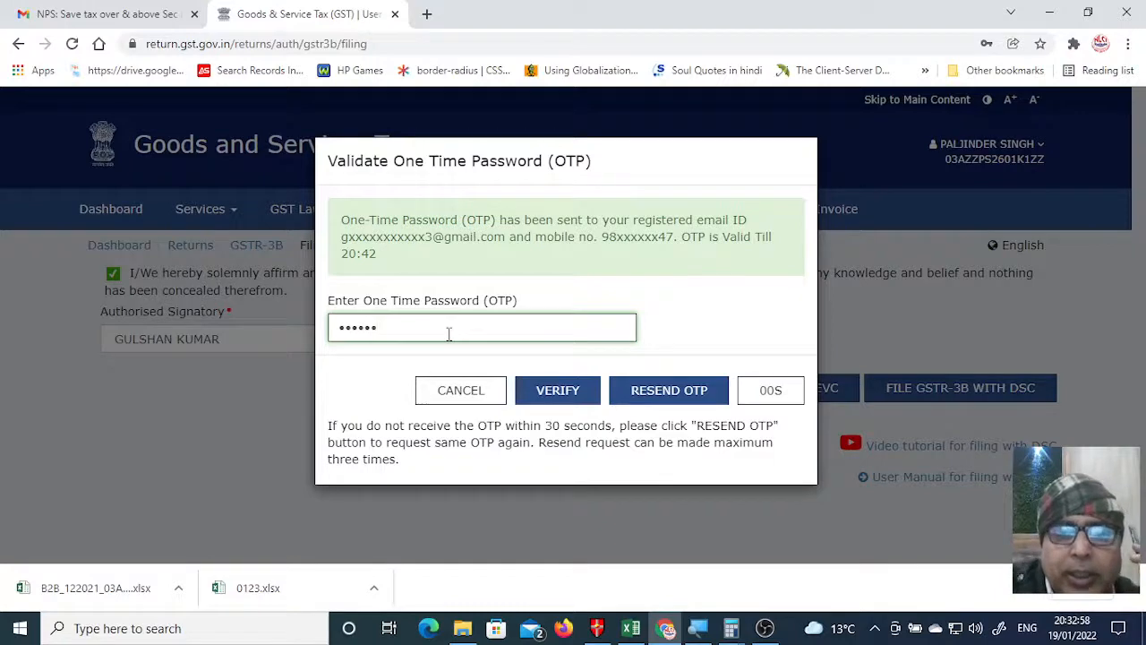
Step: Enter the six-digit OTP and verify it to file the return
left_click(557, 390)
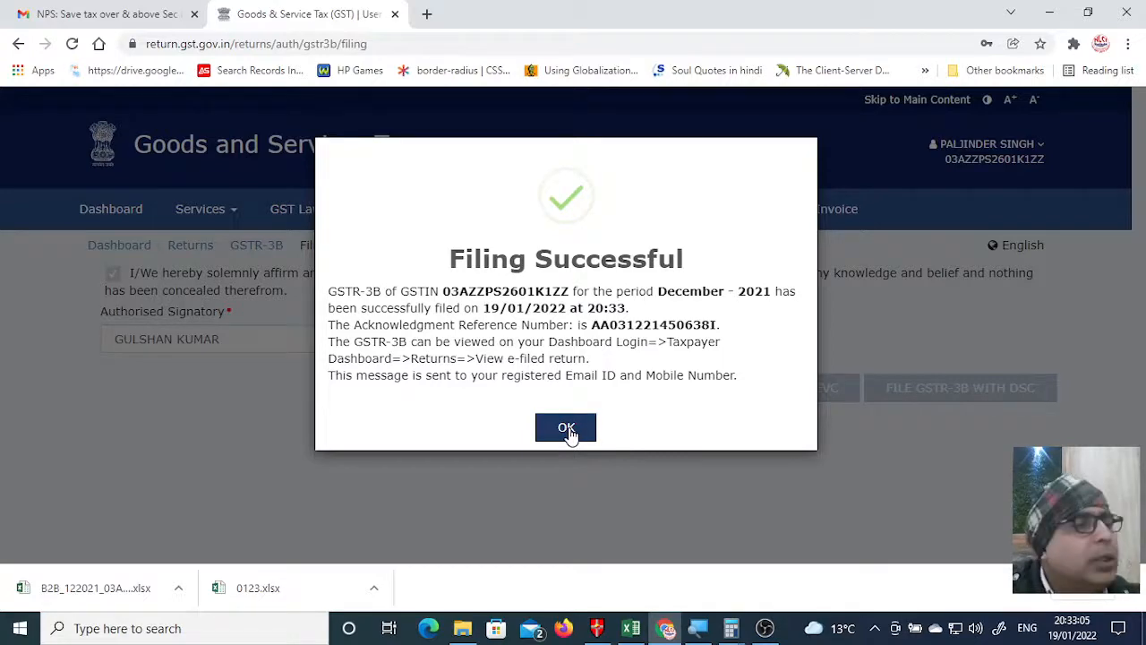
Step: Dismiss the Filing Successful confirmation and bring the OBS Studio window to the front
left_click(568, 430)
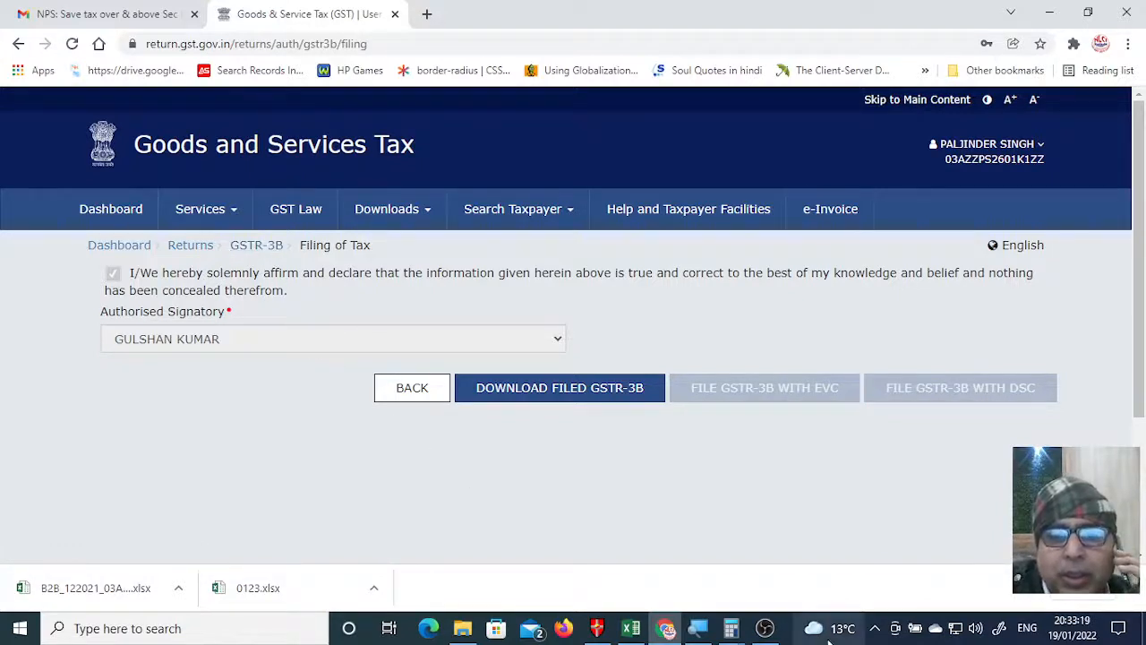
left_click(766, 628)
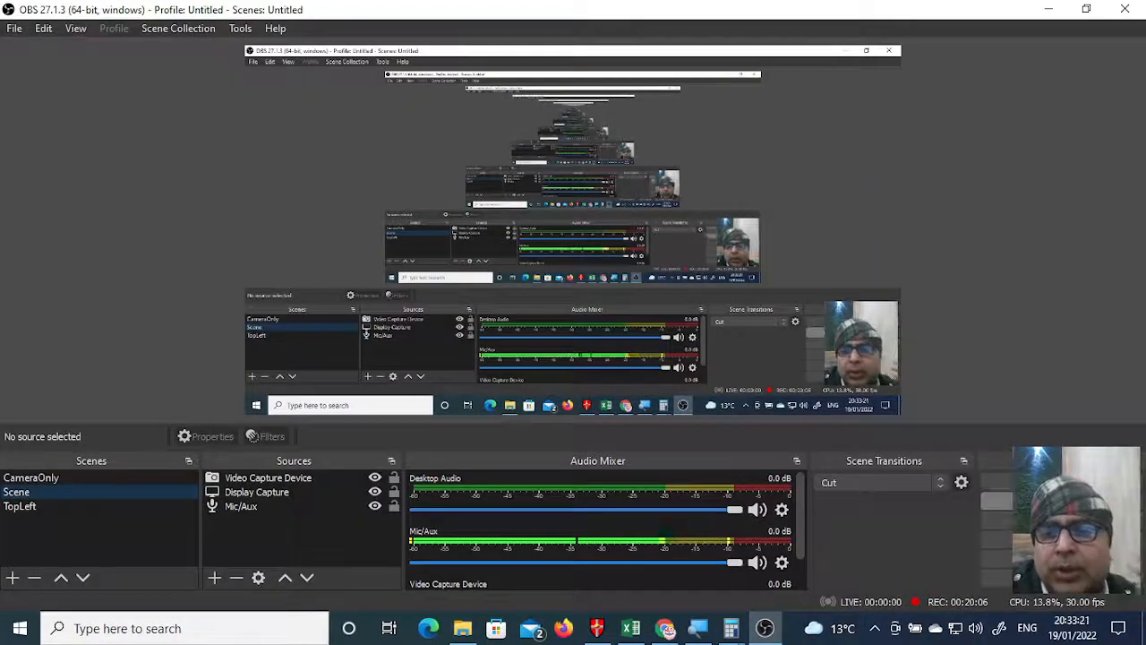